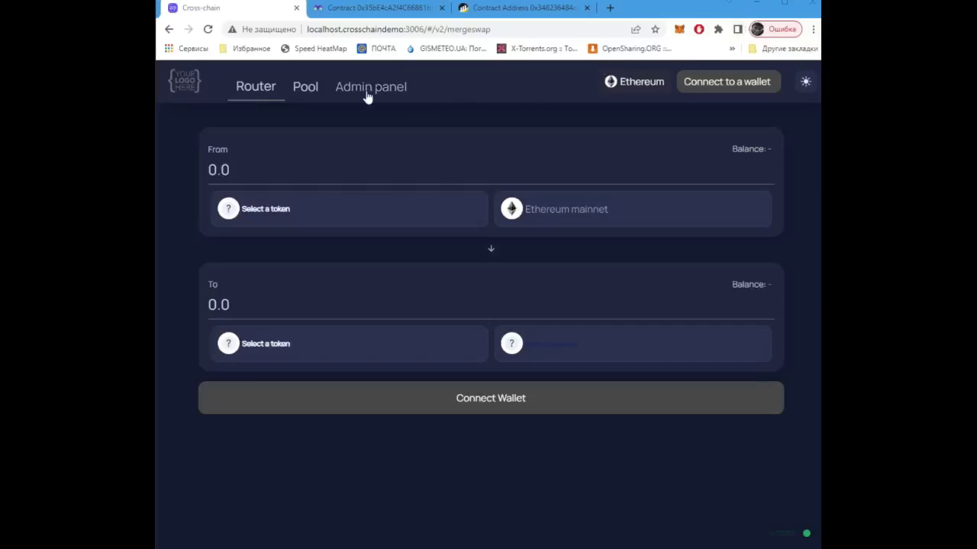
Step: Open the Admin panel settings and connect the MetaMask account, approving the connection in the popup
left_click(370, 88)
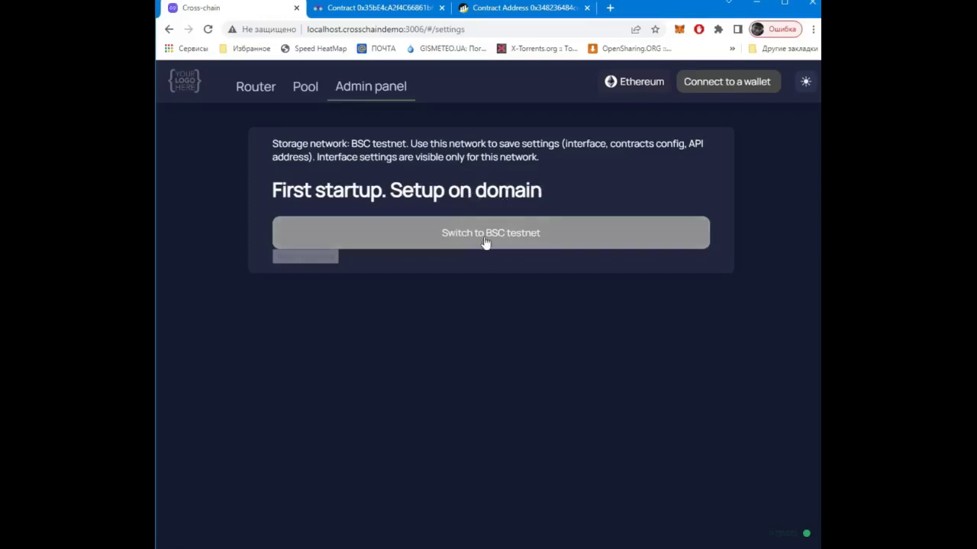
left_click(717, 83)
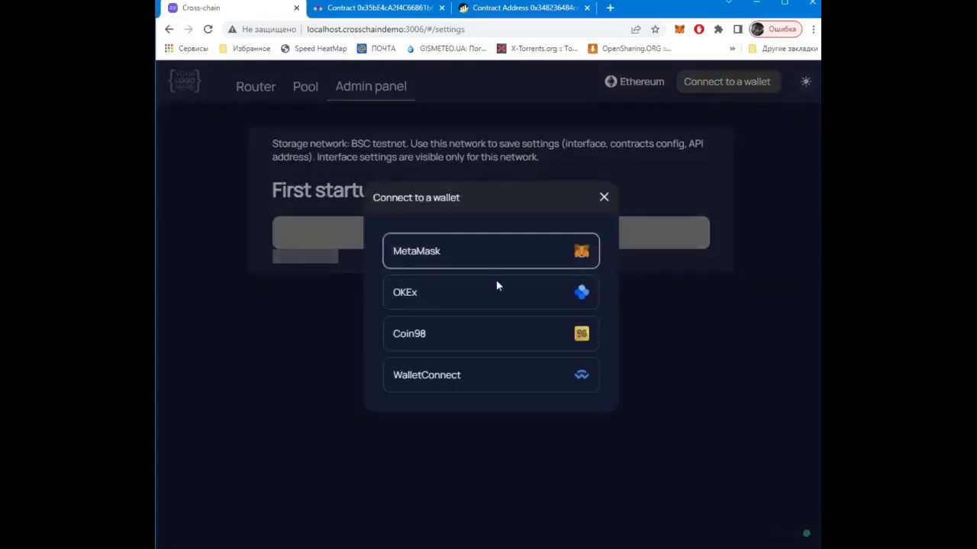
left_click(451, 254)
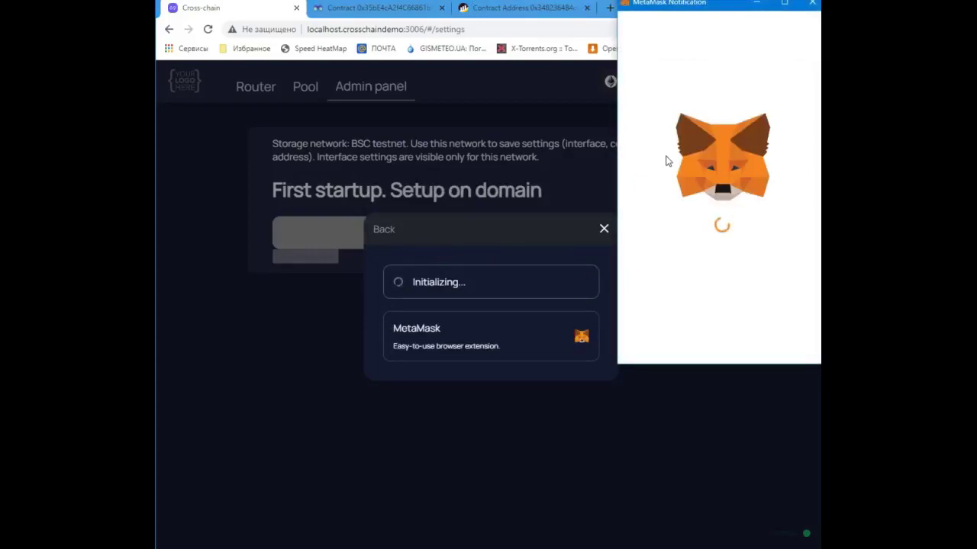
scroll(751, 208, "down", 1)
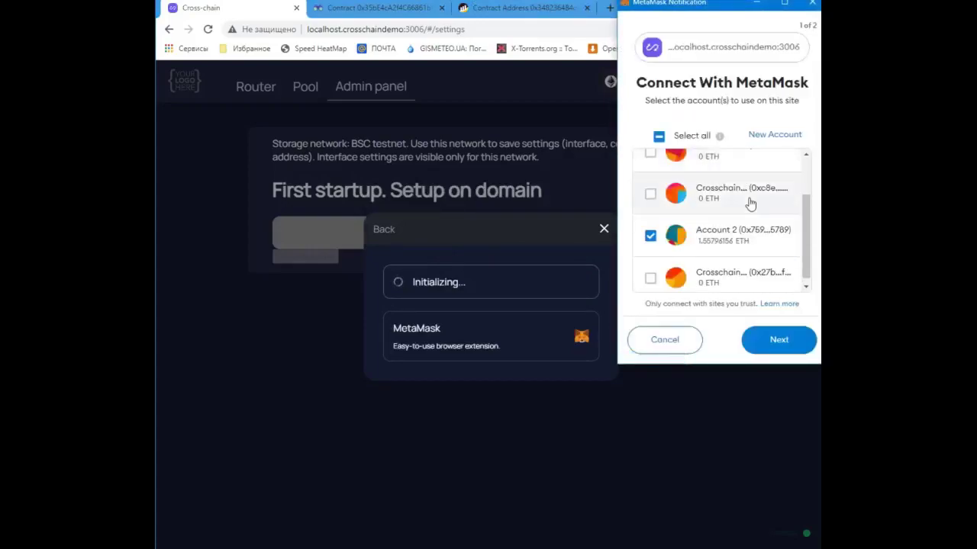
left_click(770, 343)
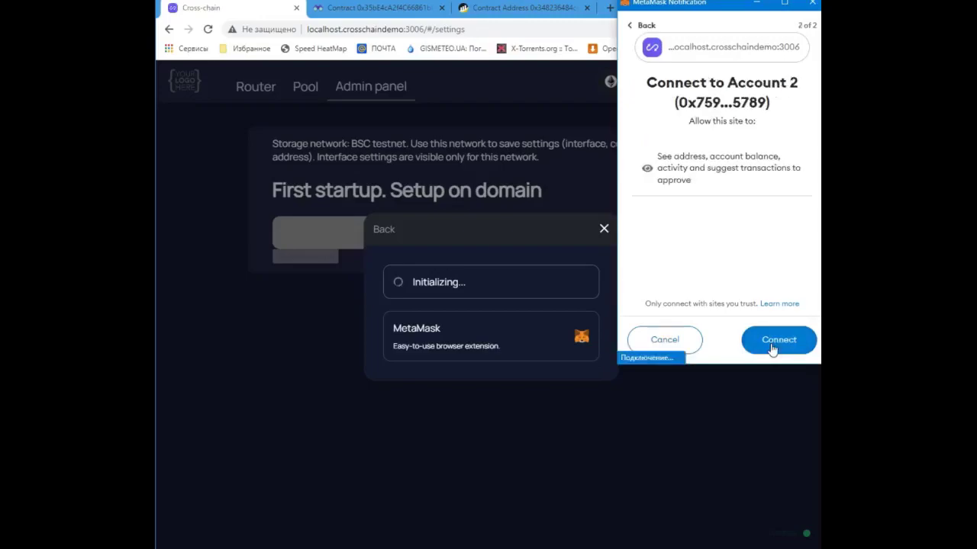
left_click(772, 345)
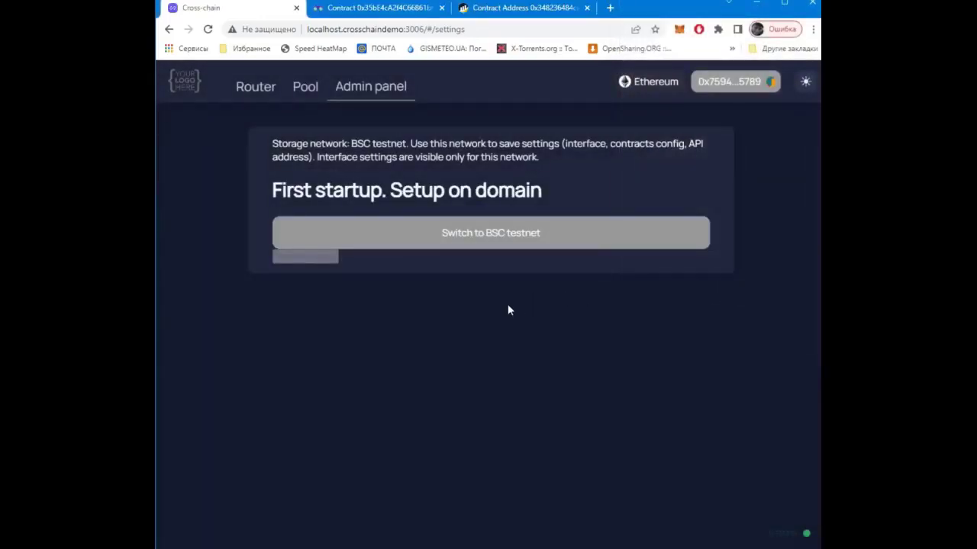
Step: Switch the site to BSC testnet and deploy this domain's config storage, confirming both in MetaMask
left_click(488, 239)
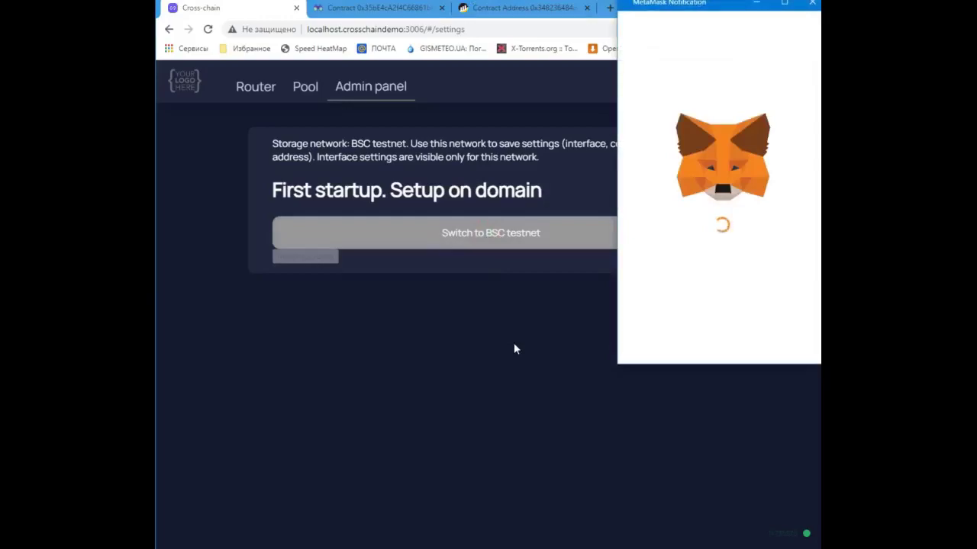
left_click(769, 341)
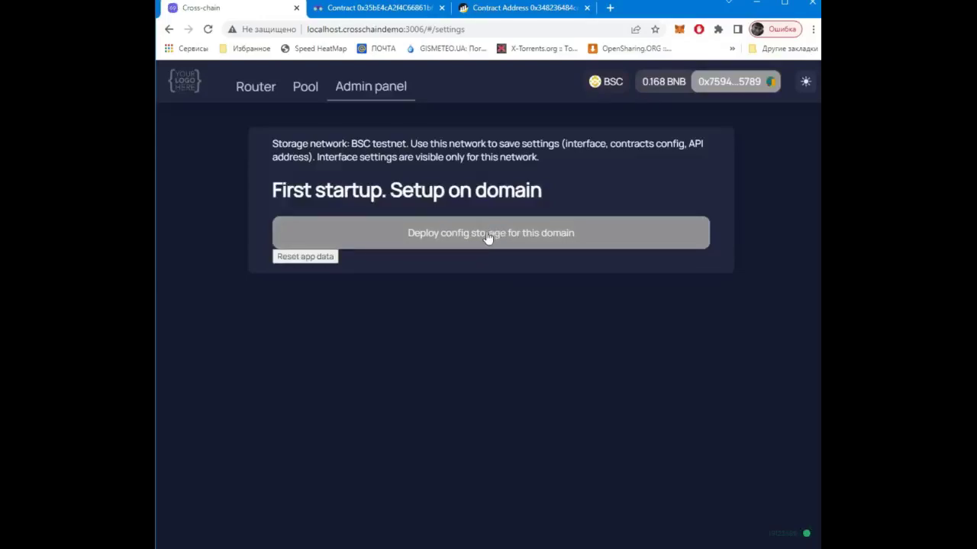
left_click(479, 244)
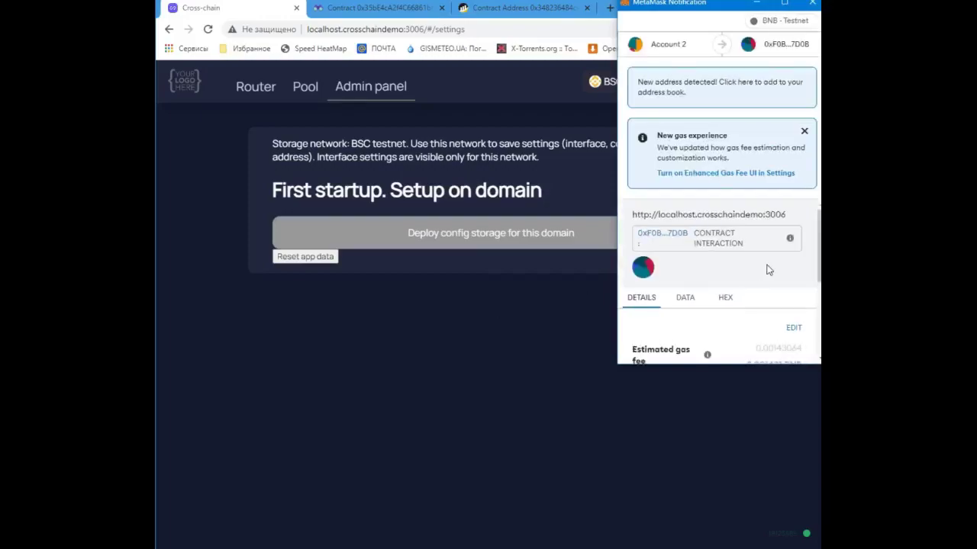
scroll(766, 268, "down", 5)
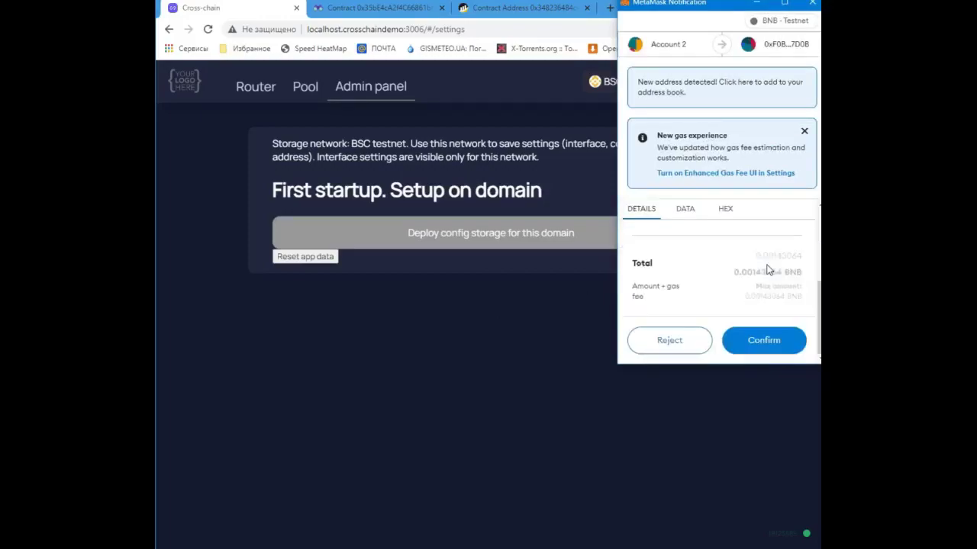
left_click(764, 344)
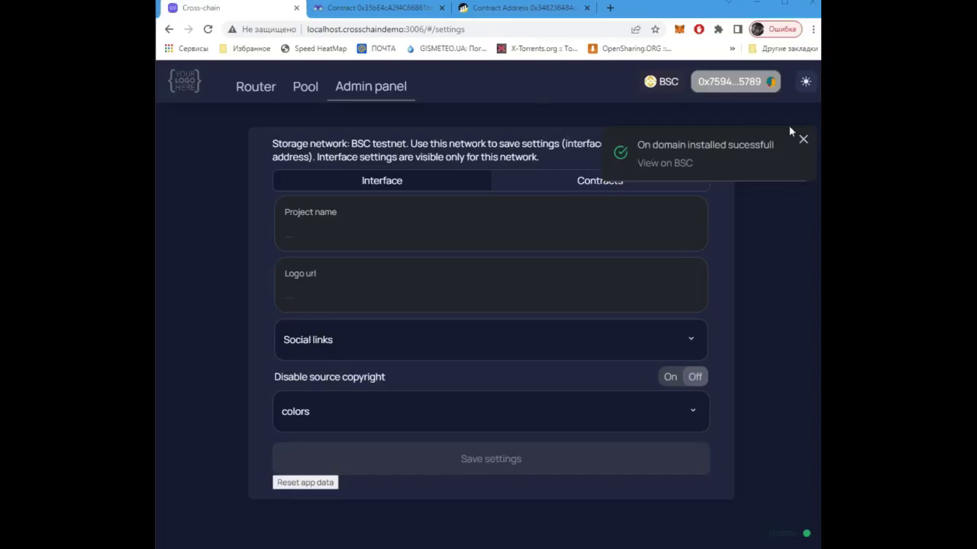
Step: Dismiss the domain-installed notice and show the Contracts configuration
left_click(804, 141)
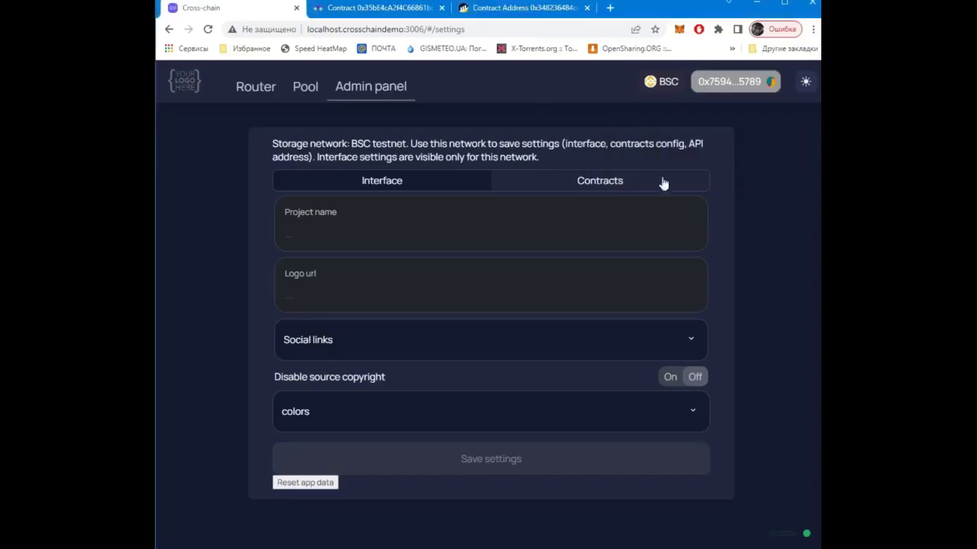
left_click(549, 188)
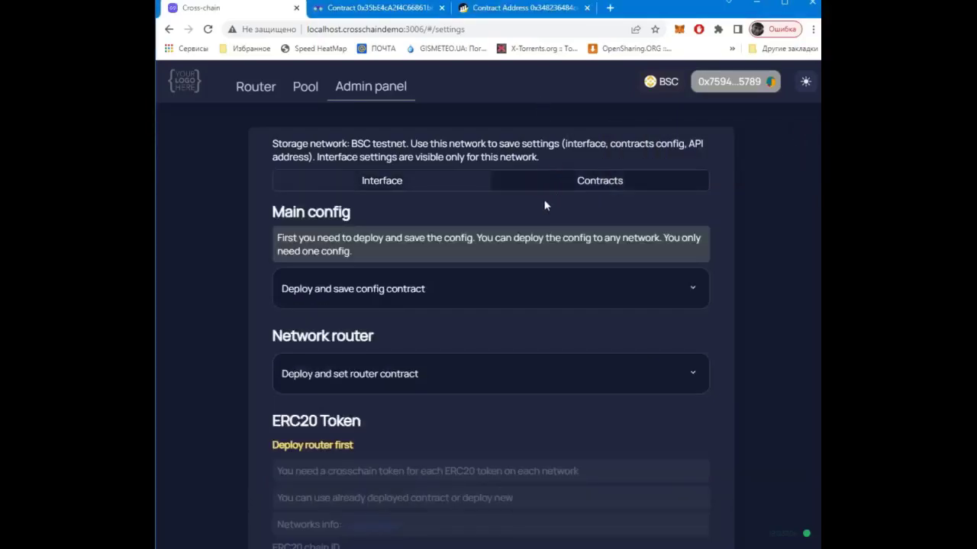
scroll(489, 196, "down", 1)
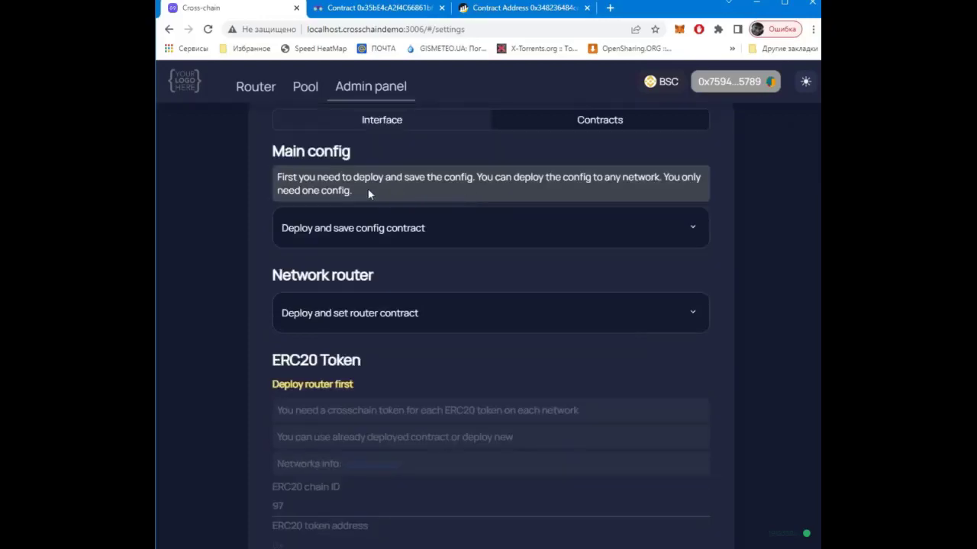
Step: Deploy the main config contract on chain 97 and save its chain ID and address
left_click(347, 227)
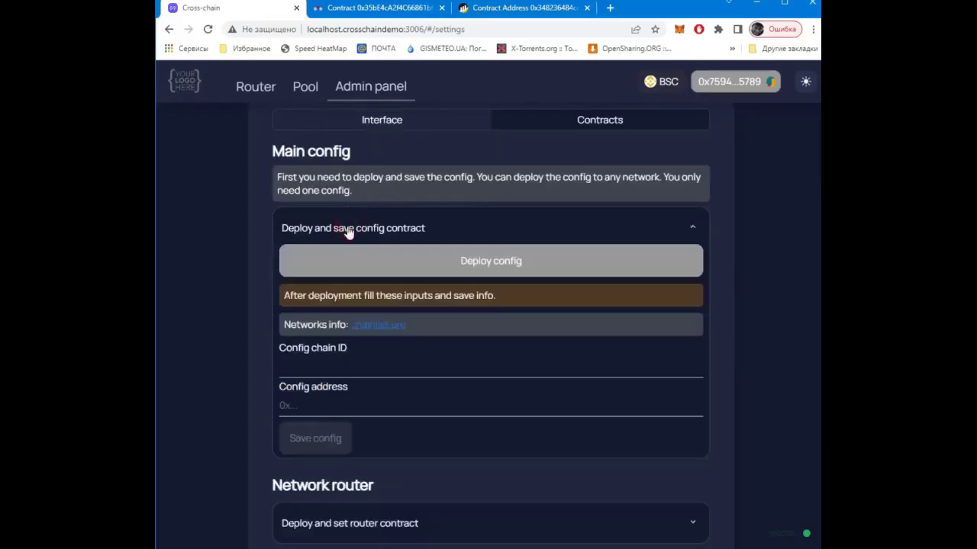
left_click(486, 262)
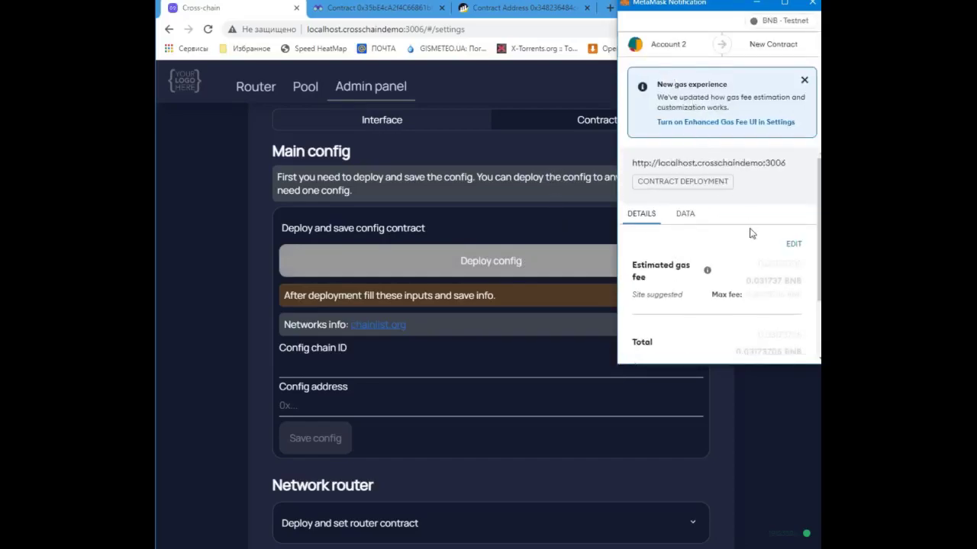
scroll(750, 232, "down", 2)
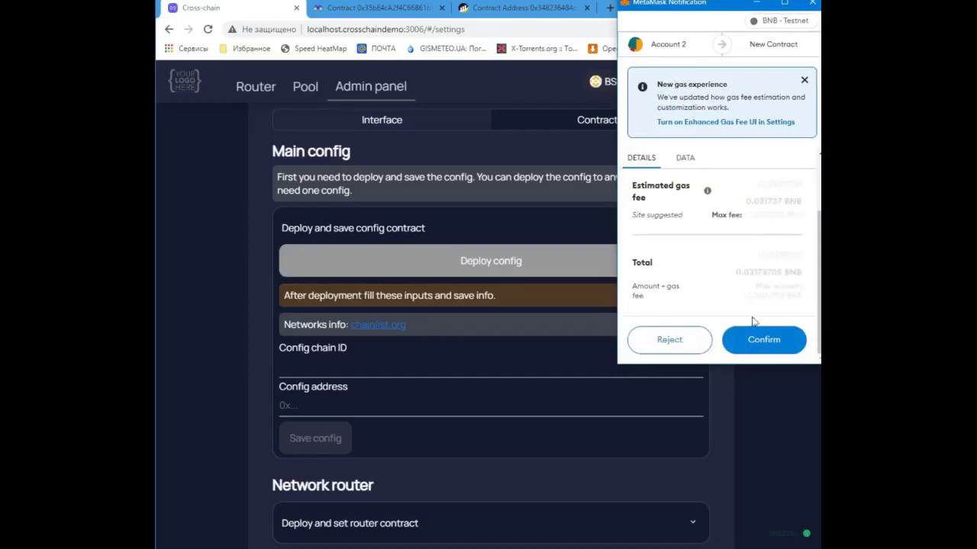
left_click(769, 344)
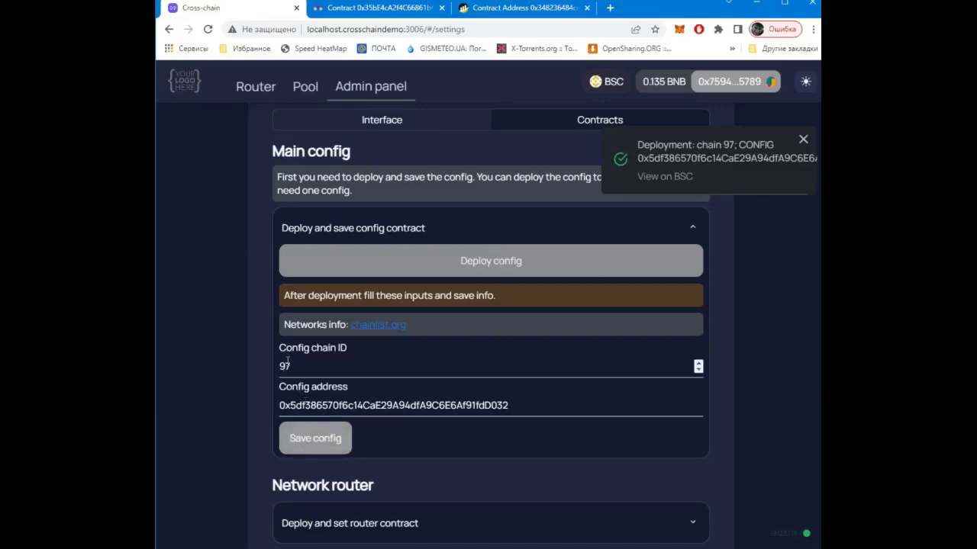
left_click(320, 443)
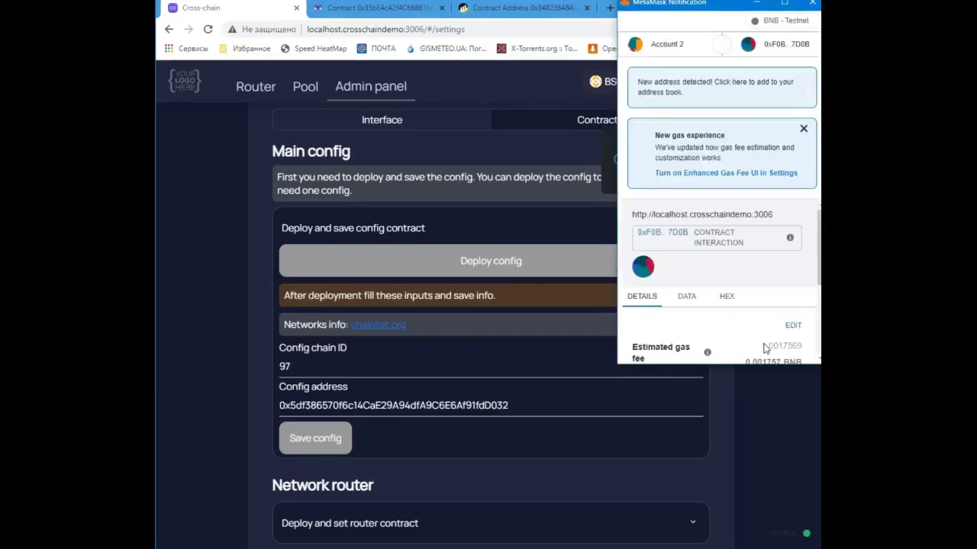
Step: Confirm the Save config transaction in MetaMask and dismiss the deployment notice
scroll(763, 318, "down", 3)
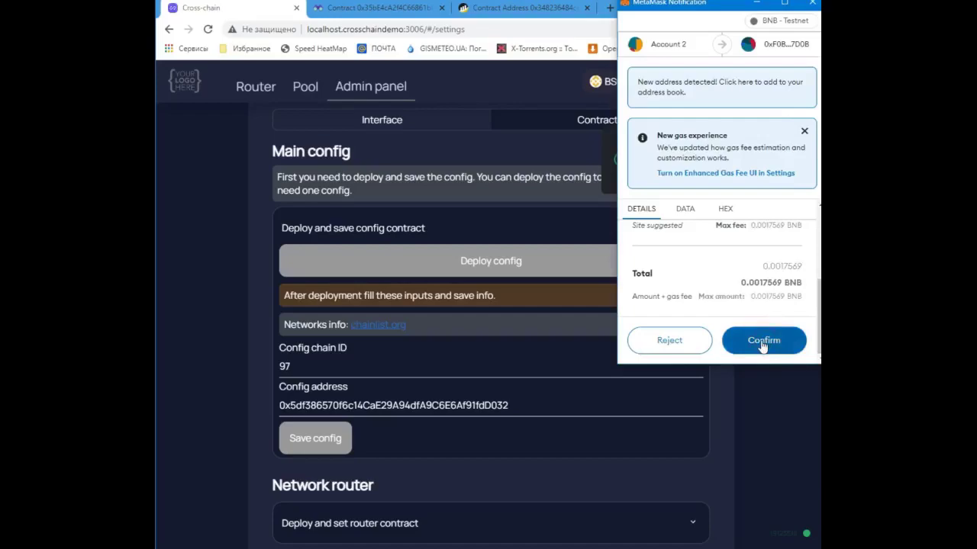
left_click(763, 344)
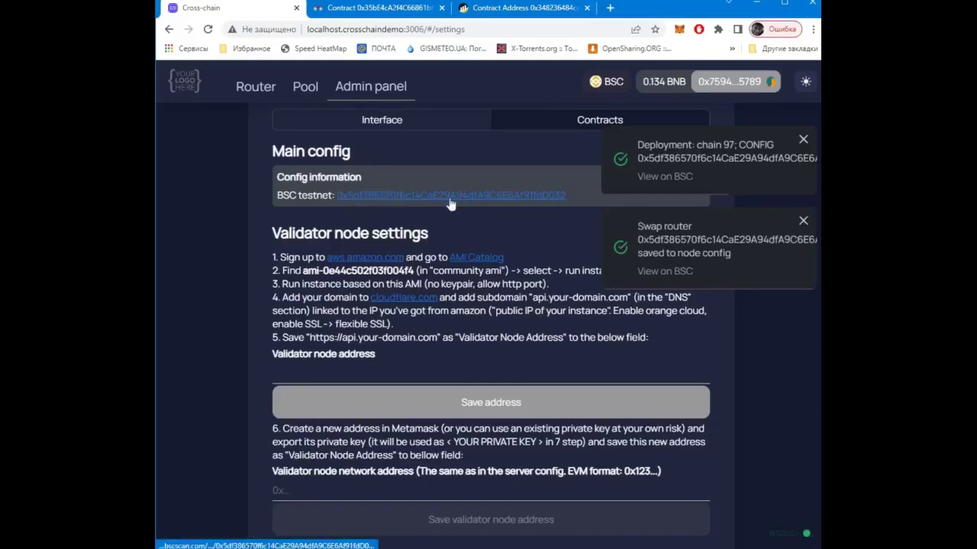
left_click(805, 141)
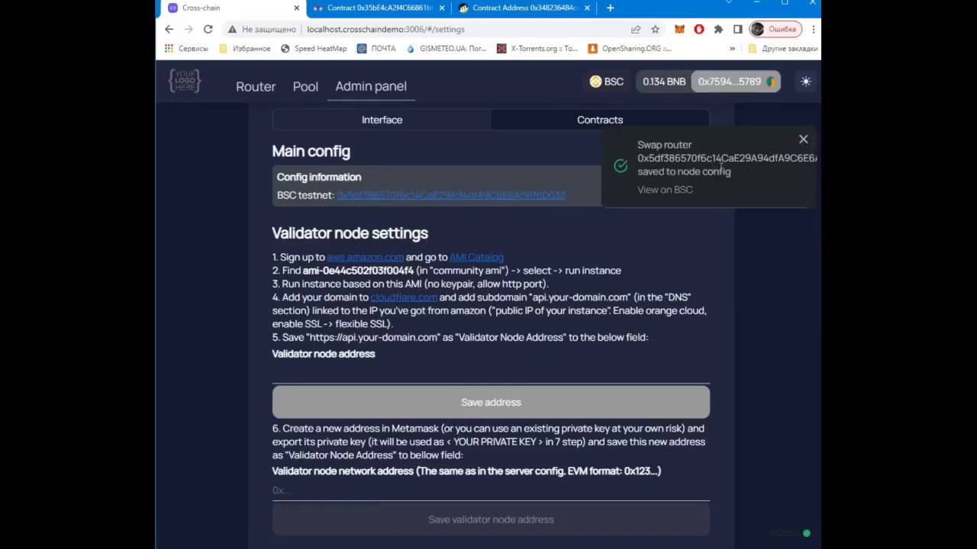
Step: Dismiss the swap router notice and select the validator node network address field
left_click(803, 141)
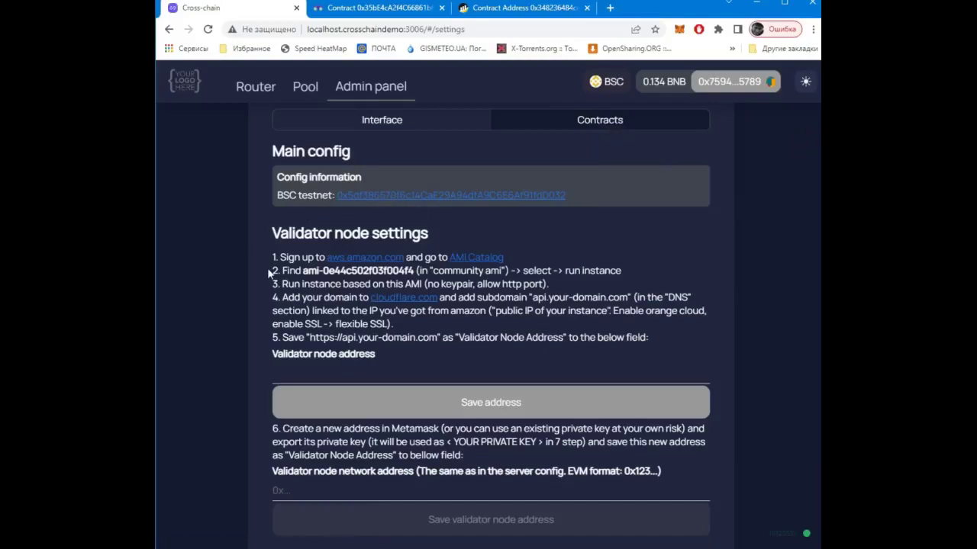
scroll(266, 268, "down", 2)
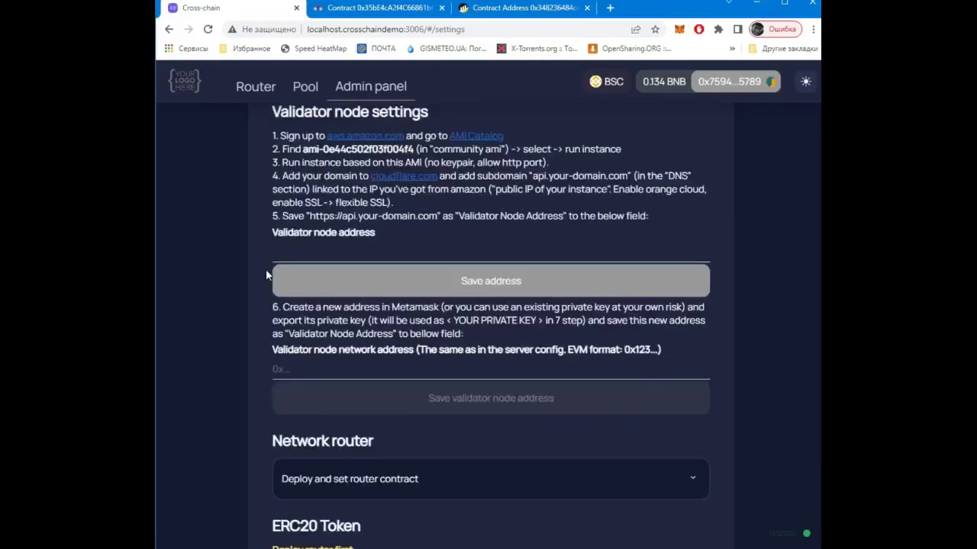
left_click(290, 371)
Step: Create a MetaMask account named 'Crosschain backend' and copy its address for the validator field
left_click(679, 30)
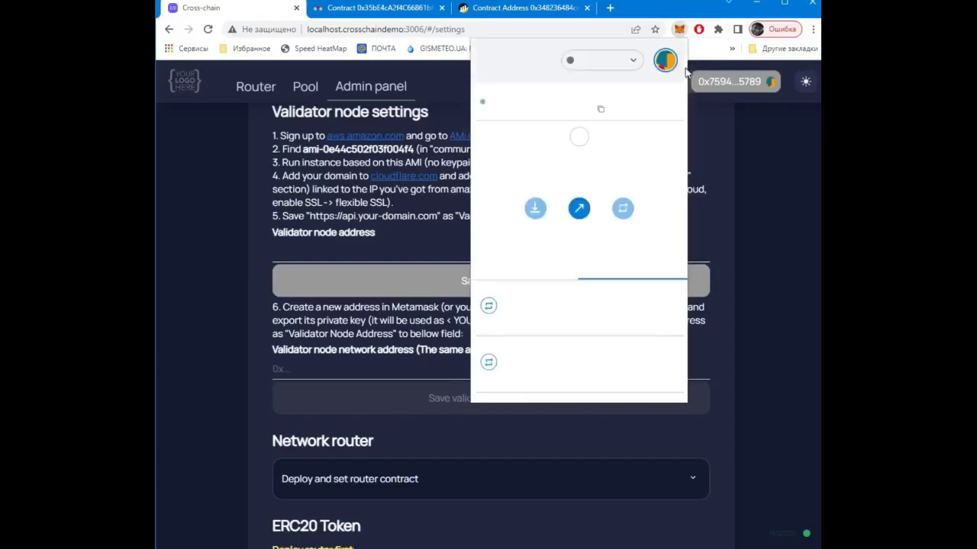
left_click(665, 61)
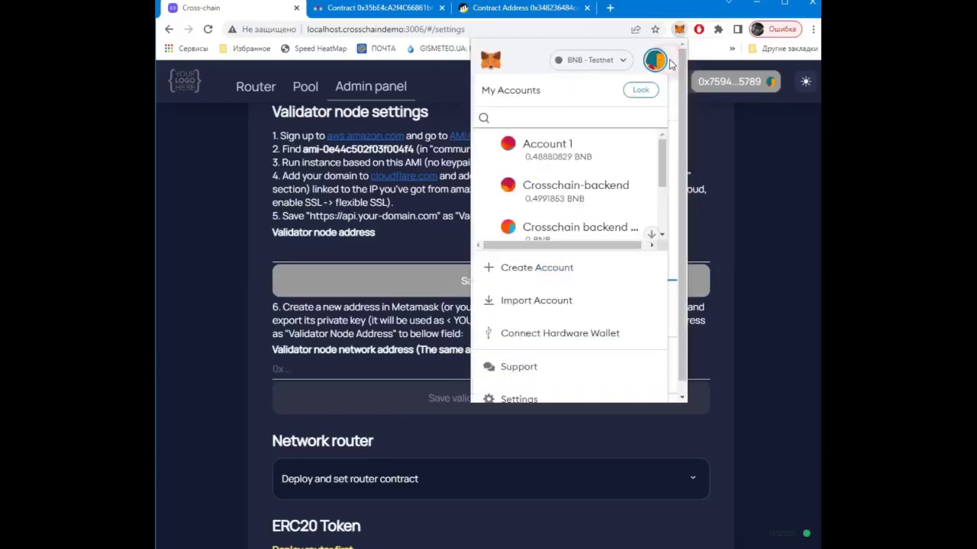
left_click(556, 270)
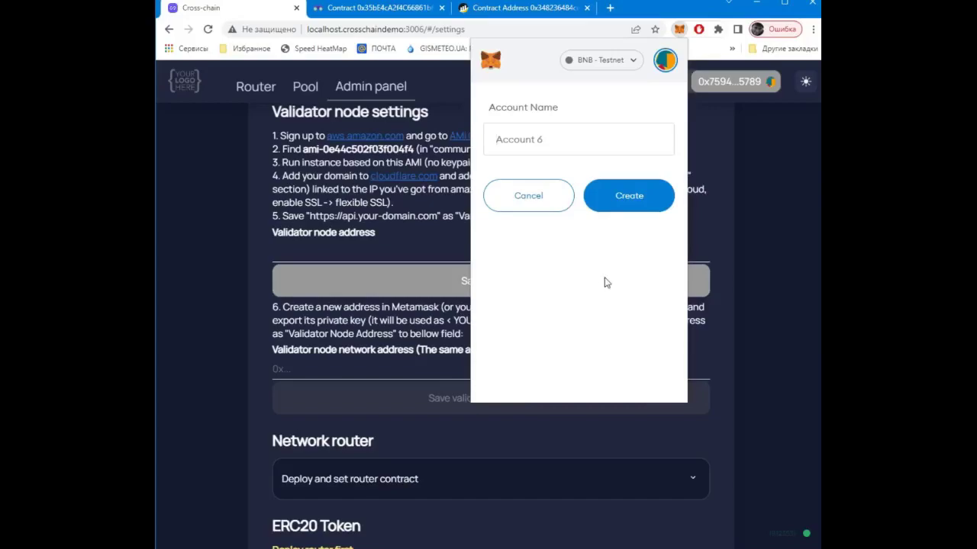
type("Crosschain backend")
left_click(627, 204)
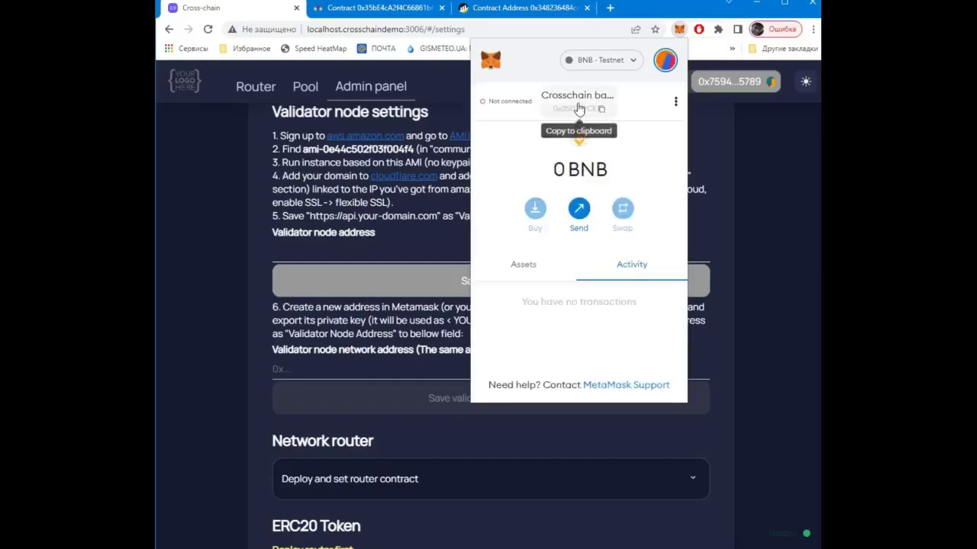
left_click(579, 108)
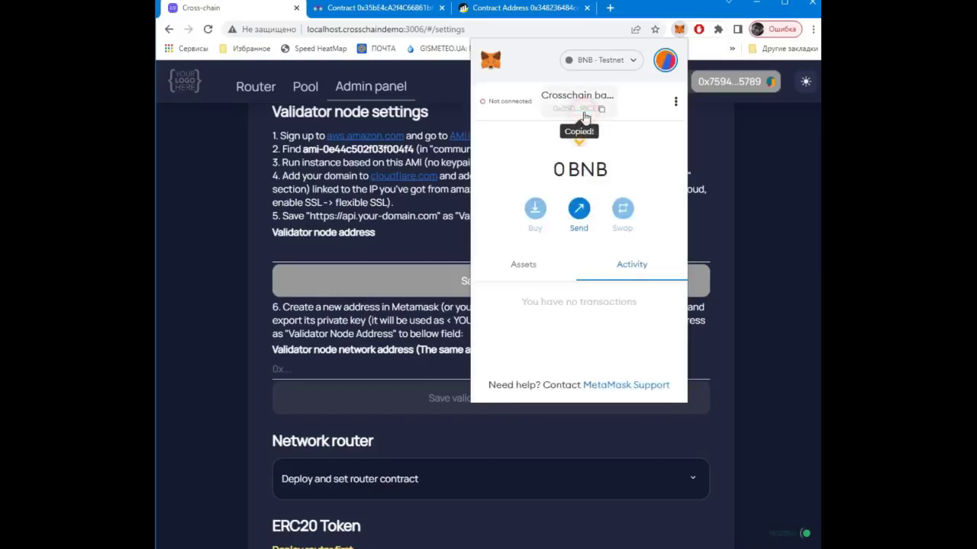
left_click(332, 361)
right_click(325, 364)
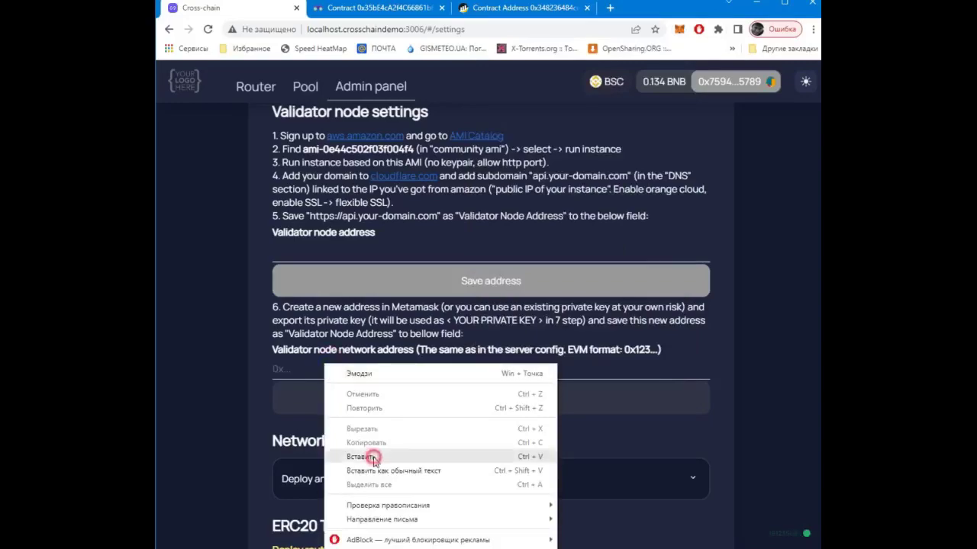
Step: Paste the Crosschain backend address as the validator node network address and save it via MetaMask
left_click(373, 458)
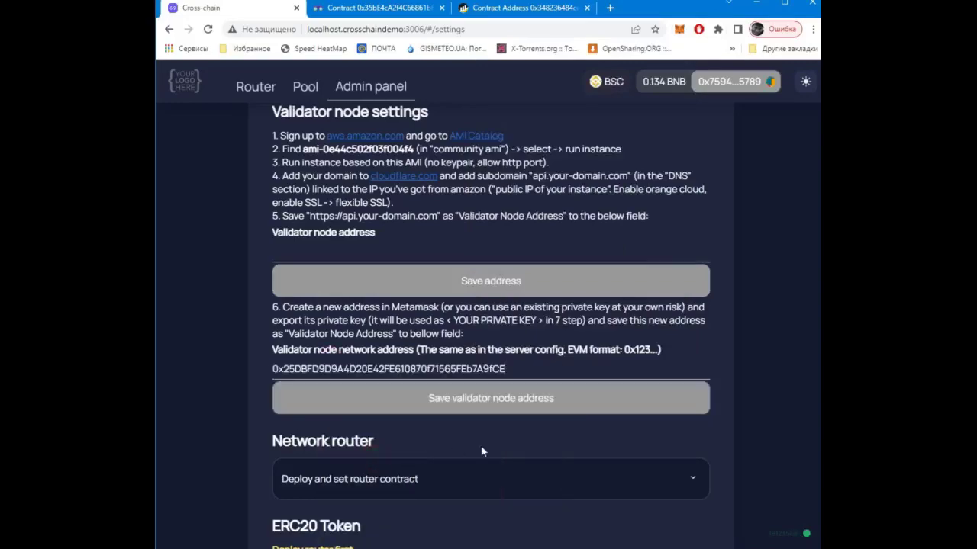
left_click(533, 402)
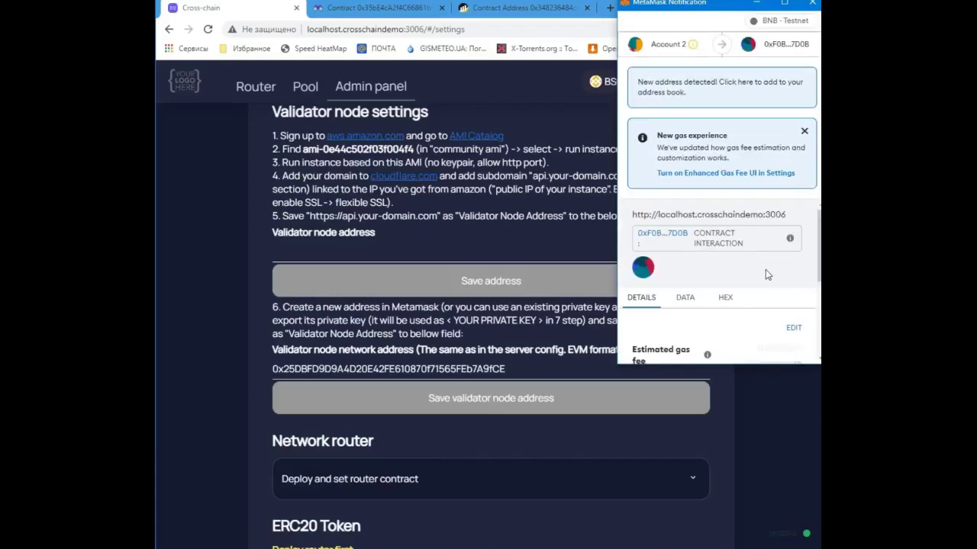
scroll(765, 275, "down", 5)
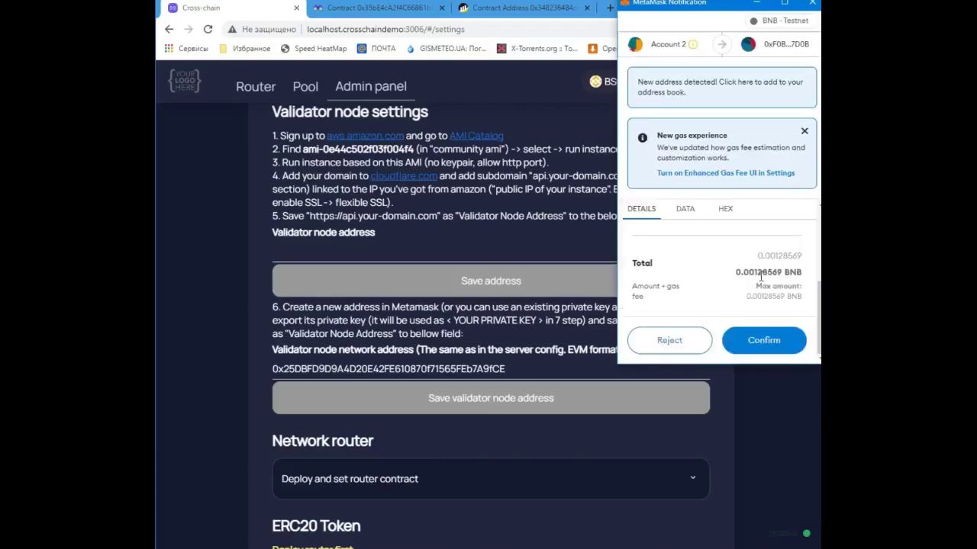
left_click(775, 345)
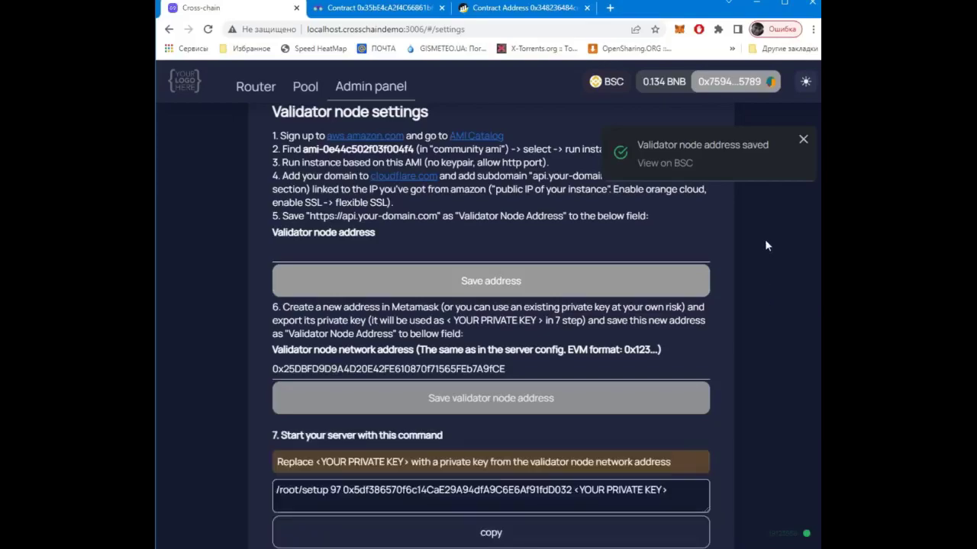
scroll(766, 278, "down", 2)
Step: Deploy the network router contract via 'Deploy and set router contract', confirming in MetaMask
scroll(768, 278, "down", 1)
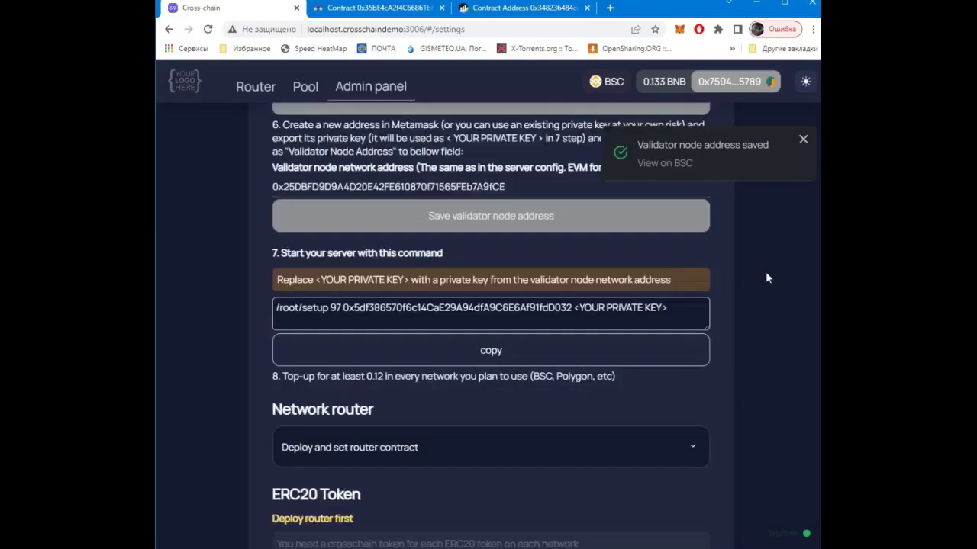
left_click(802, 139)
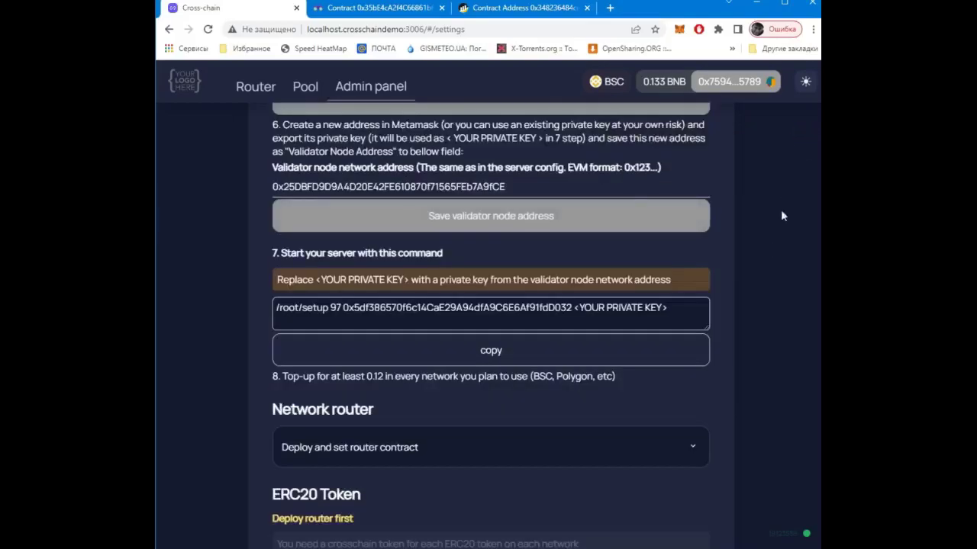
scroll(761, 243, "down", 2)
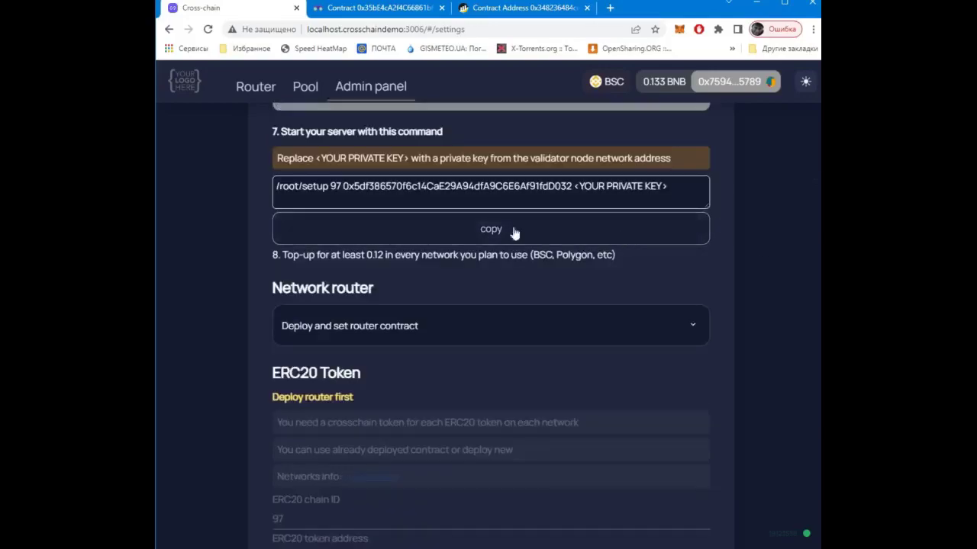
left_click(511, 328)
scroll(509, 320, "down", 2)
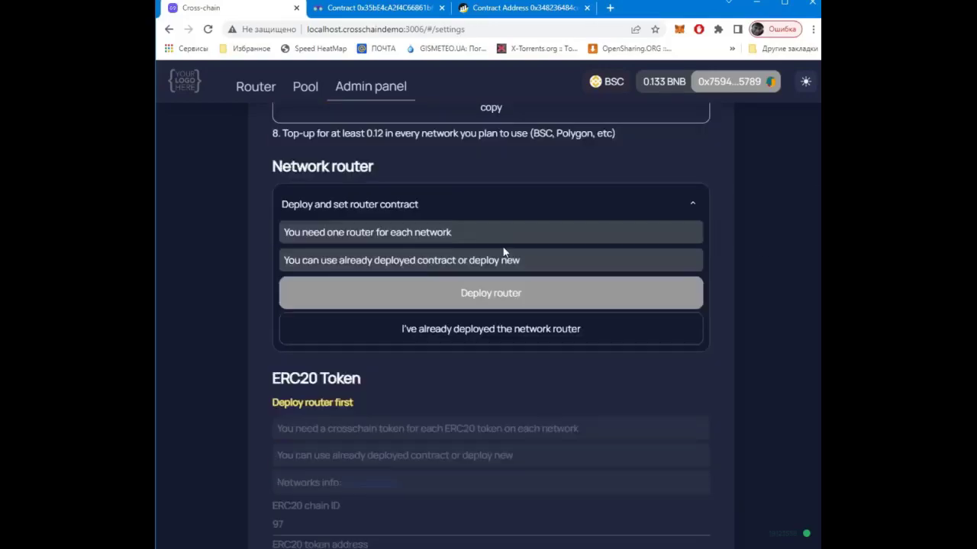
left_click(512, 302)
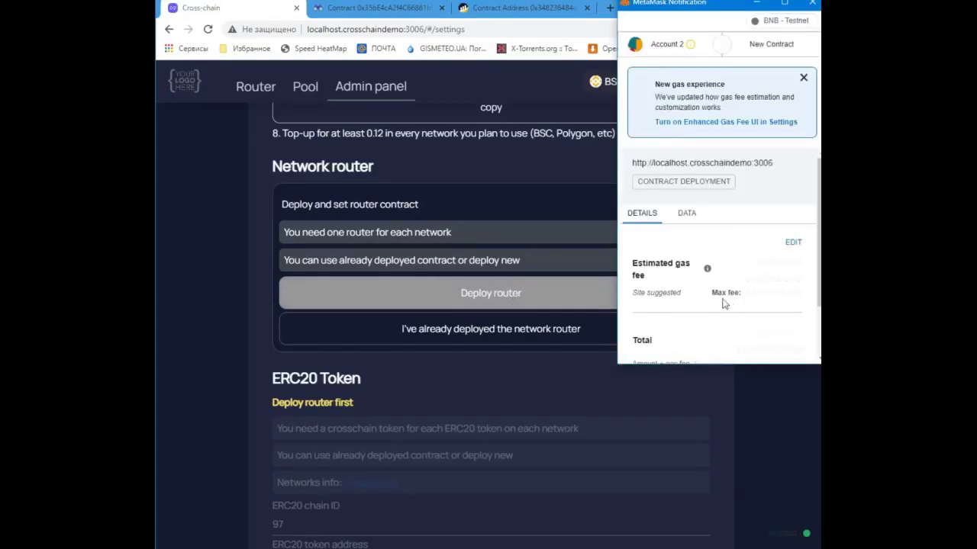
scroll(728, 306, "down", 1)
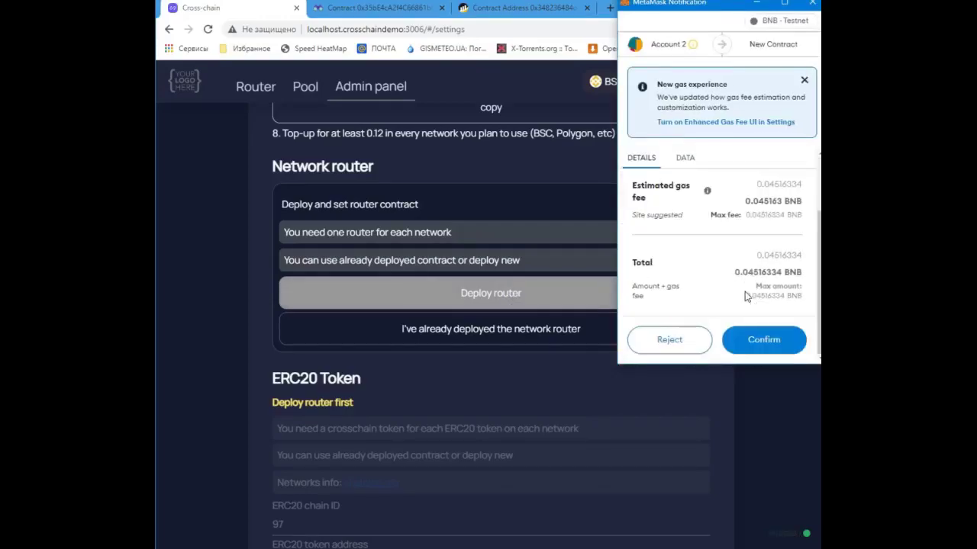
left_click(762, 338)
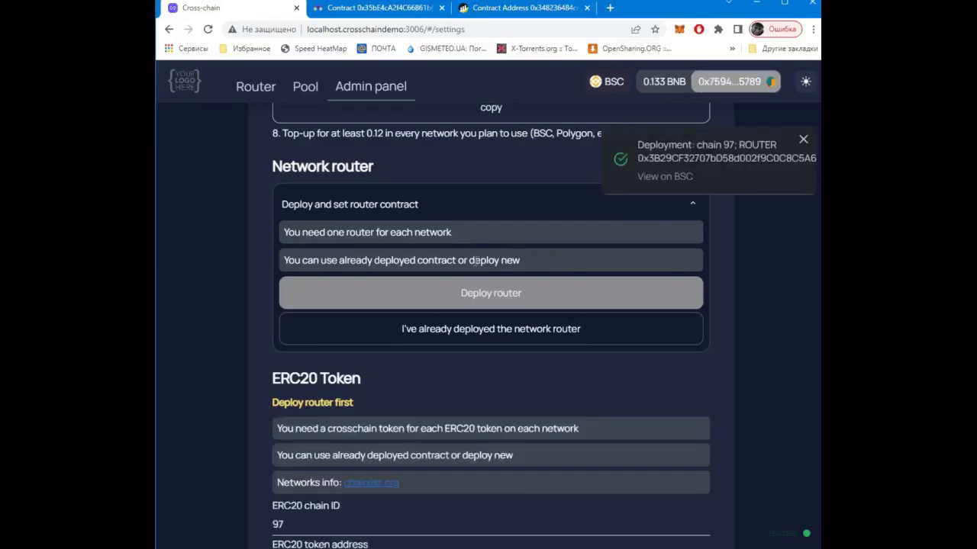
Step: Save the chain 97 router with Set chain config, confirm in MetaMask, and dismiss both notices
left_click(495, 329)
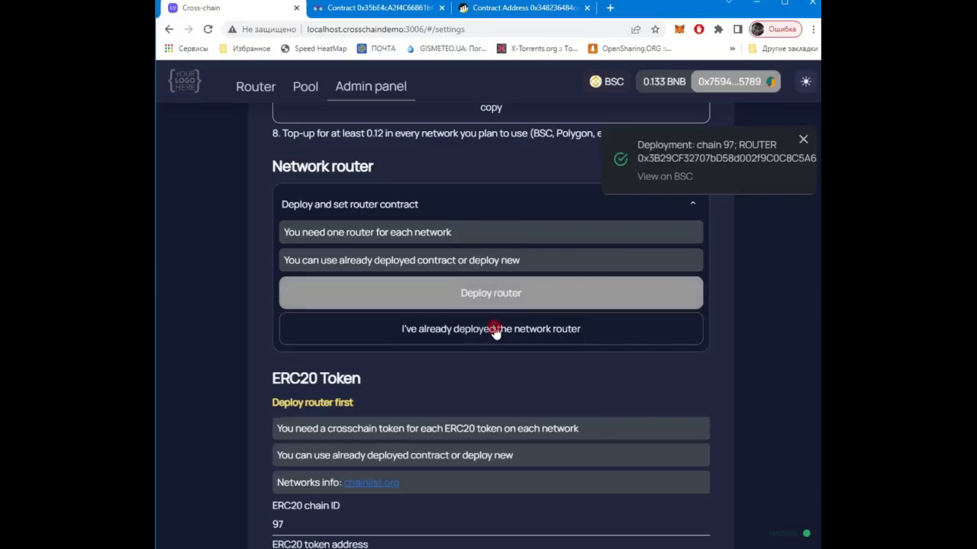
scroll(492, 326, "down", 1)
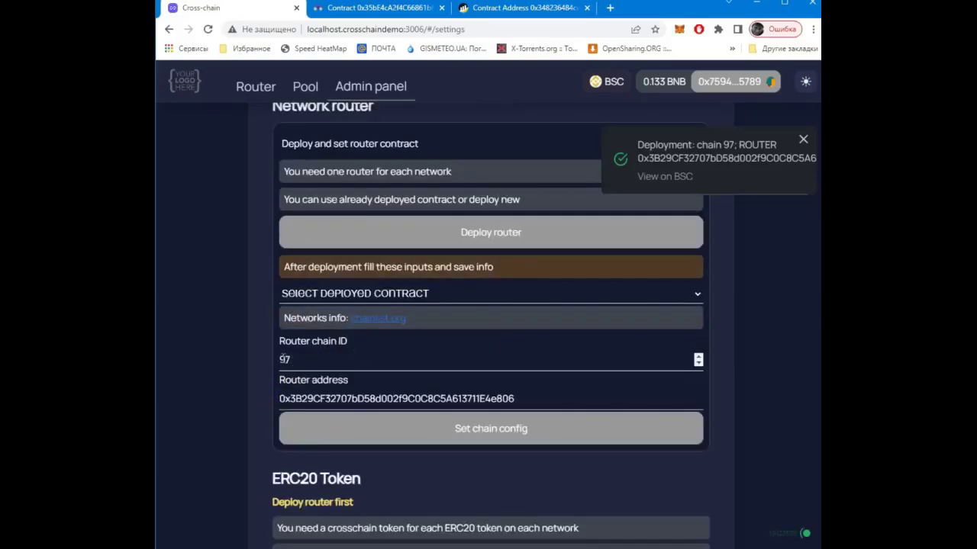
left_click(481, 436)
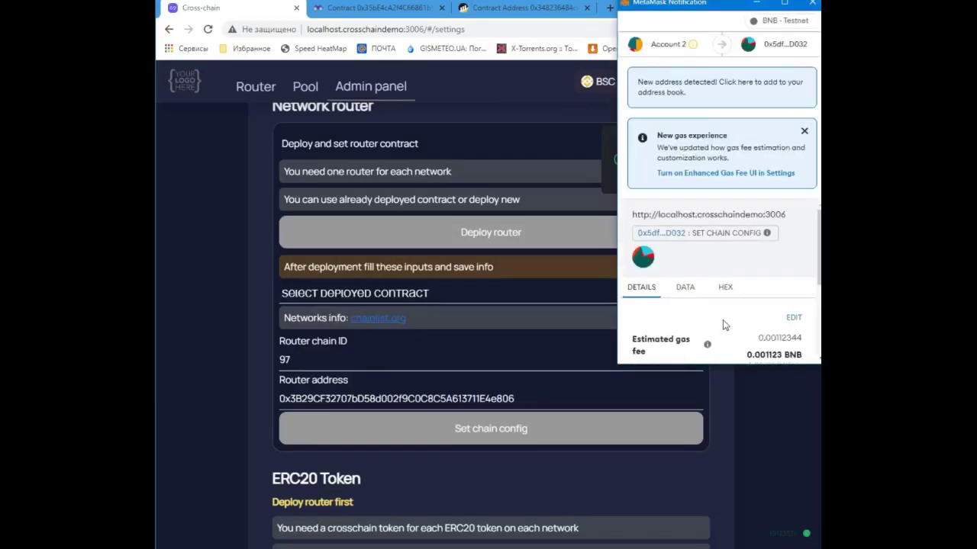
scroll(682, 303, "down", 3)
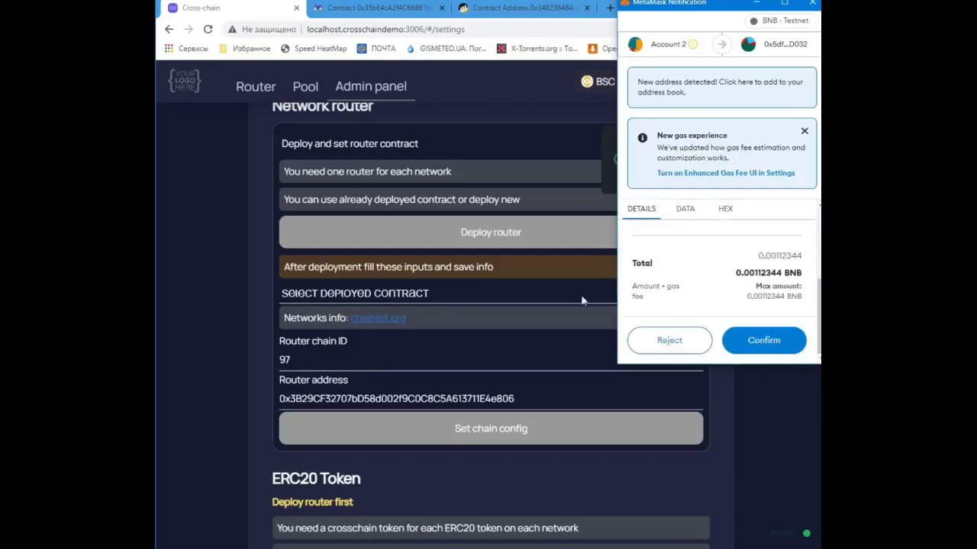
left_click(775, 347)
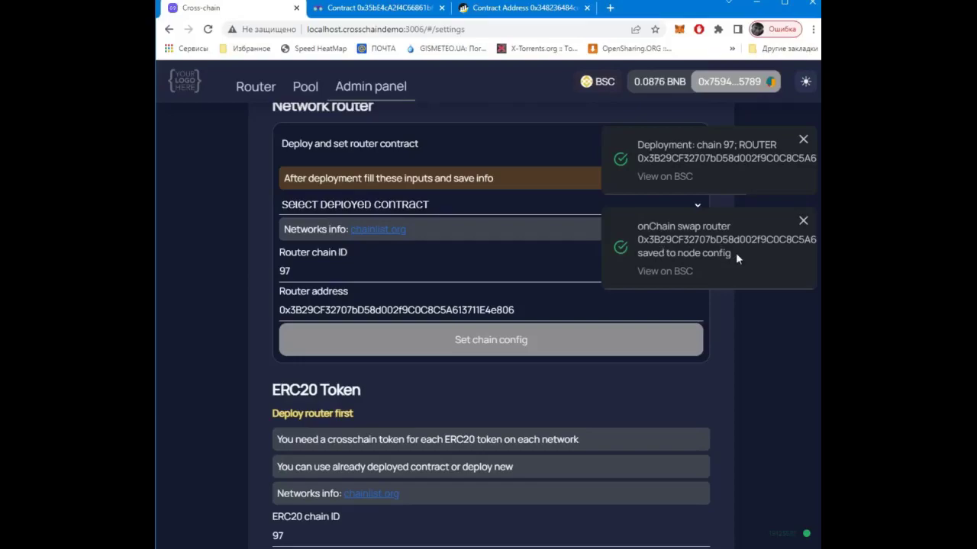
left_click(803, 139)
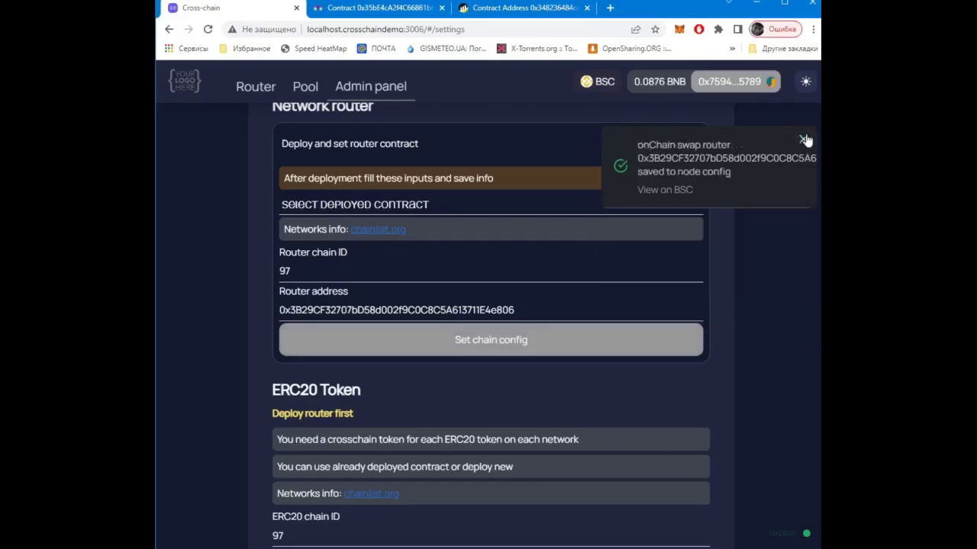
left_click(803, 142)
scroll(756, 305, "down", 2)
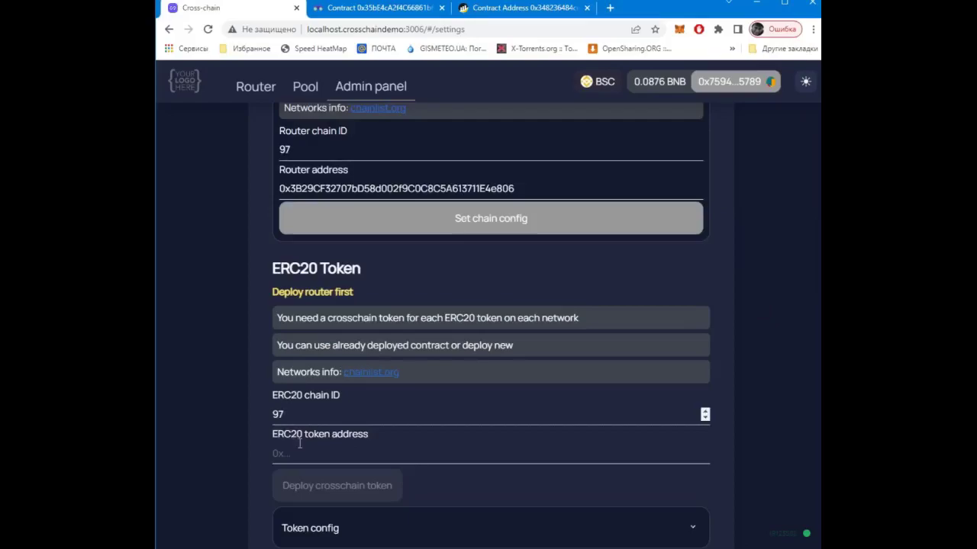
Step: Copy the Tether contract address from BscScan into the ERC20 token address field
left_click(534, 9)
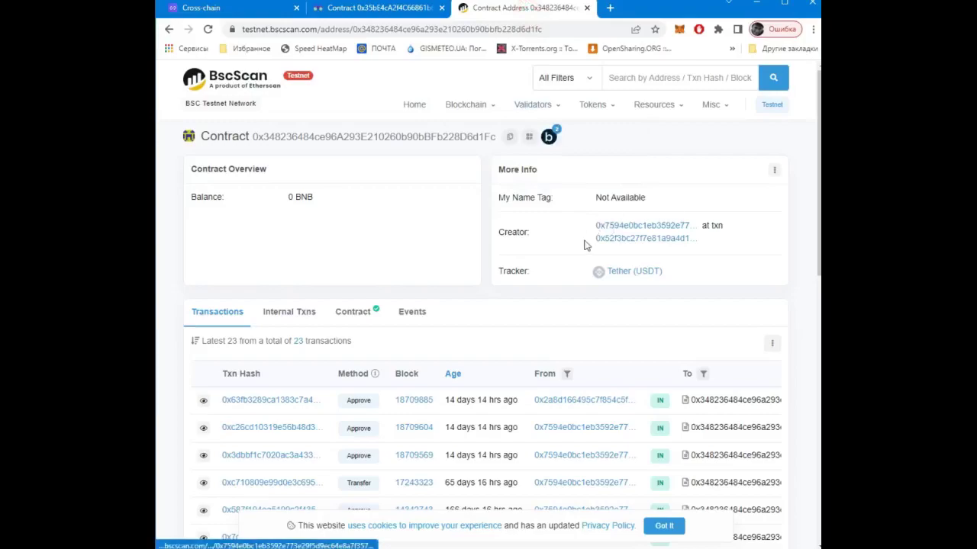
double_click(375, 139)
key("ctrl+c")
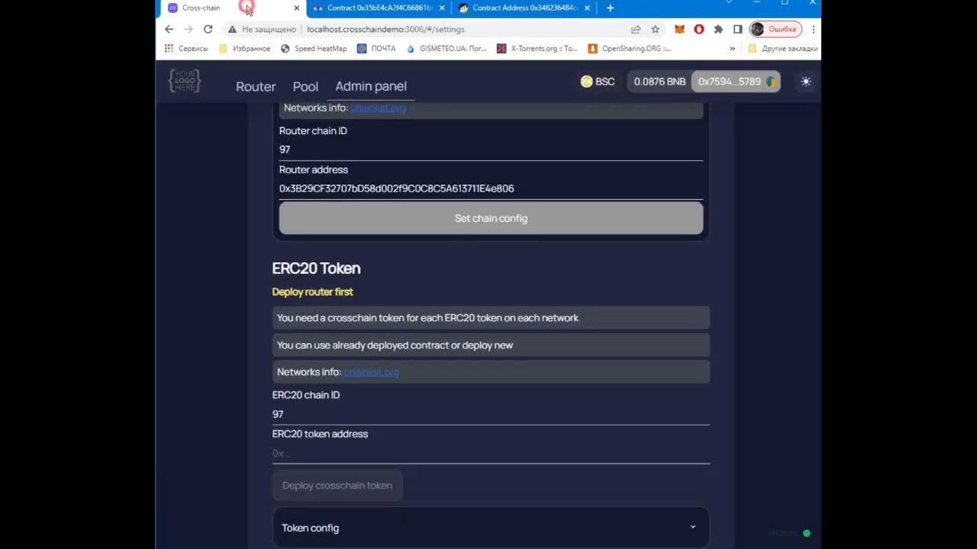
left_click(249, 9)
left_click(294, 452)
key("ctrl+v")
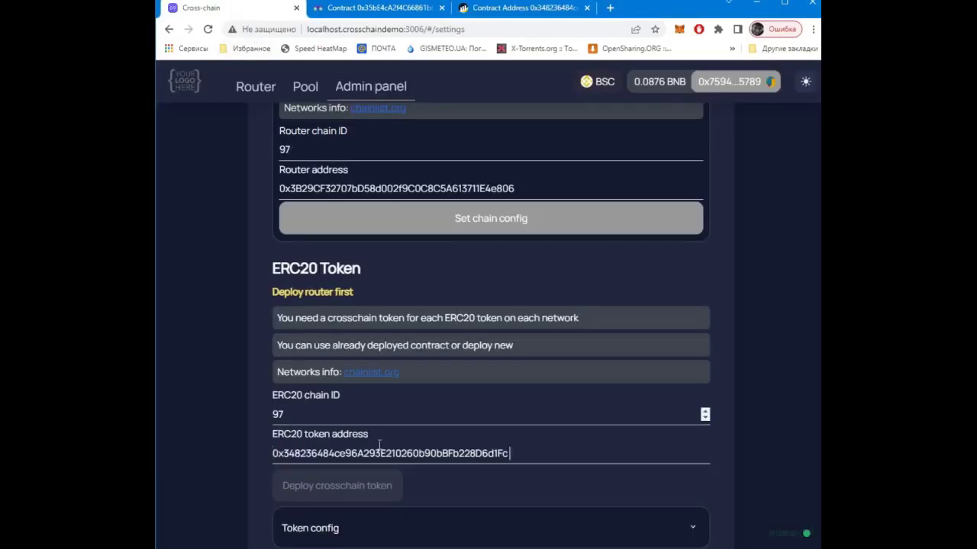
Step: Deploy the CrosschainTether crosschain token for that address, confirming in MetaMask
scroll(486, 429, "down", 2)
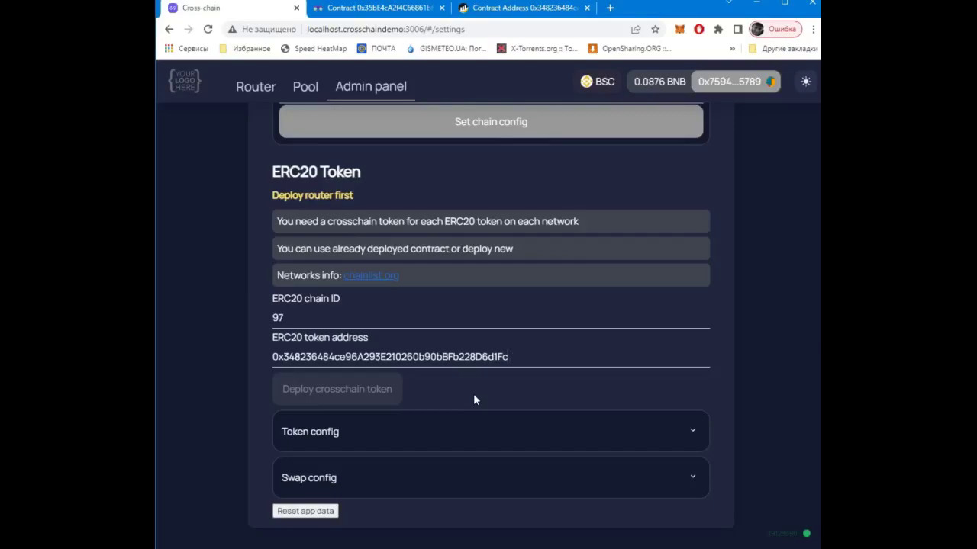
left_click(358, 391)
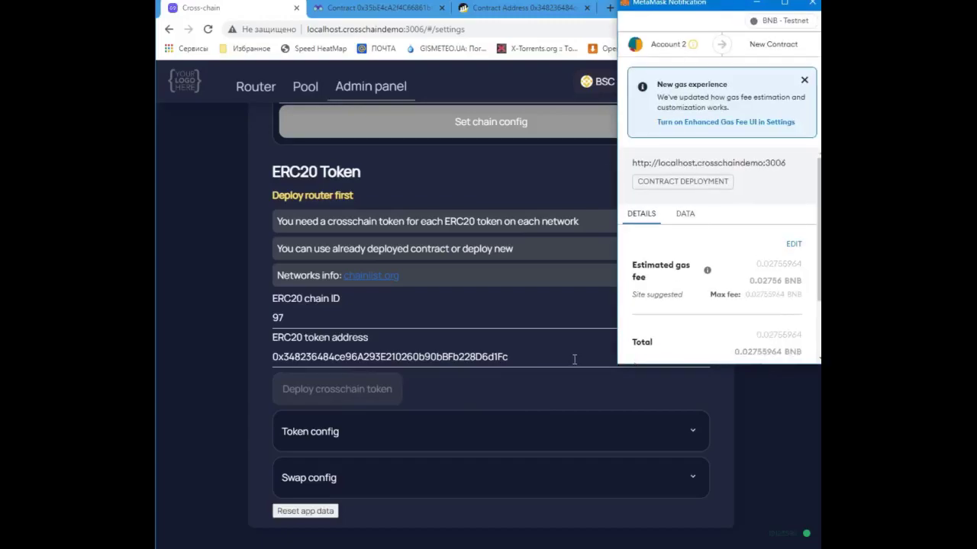
scroll(747, 294, "down", 2)
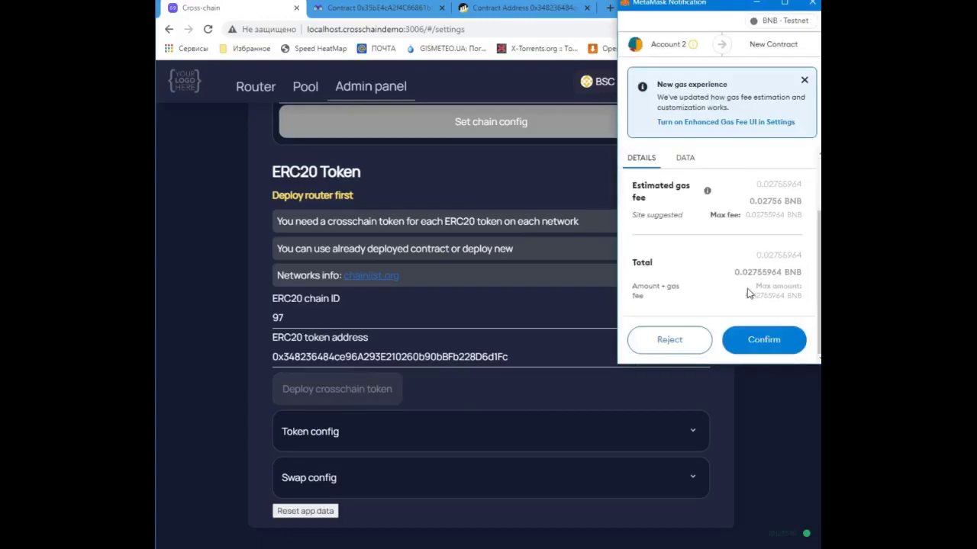
left_click(774, 345)
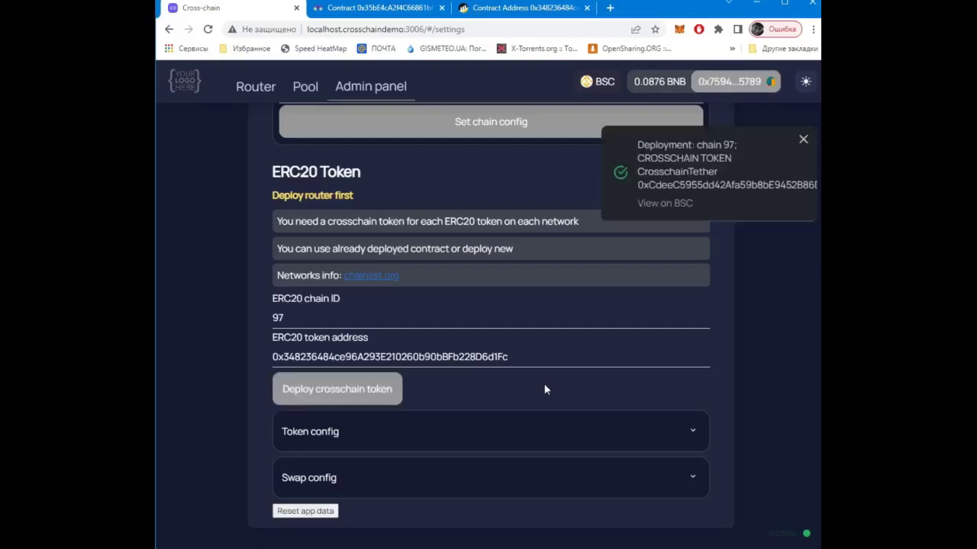
left_click(803, 140)
Step: Save the crosschain token config for chain 97 via MetaMask, then expand the swap settings
scroll(743, 354, "down", 1)
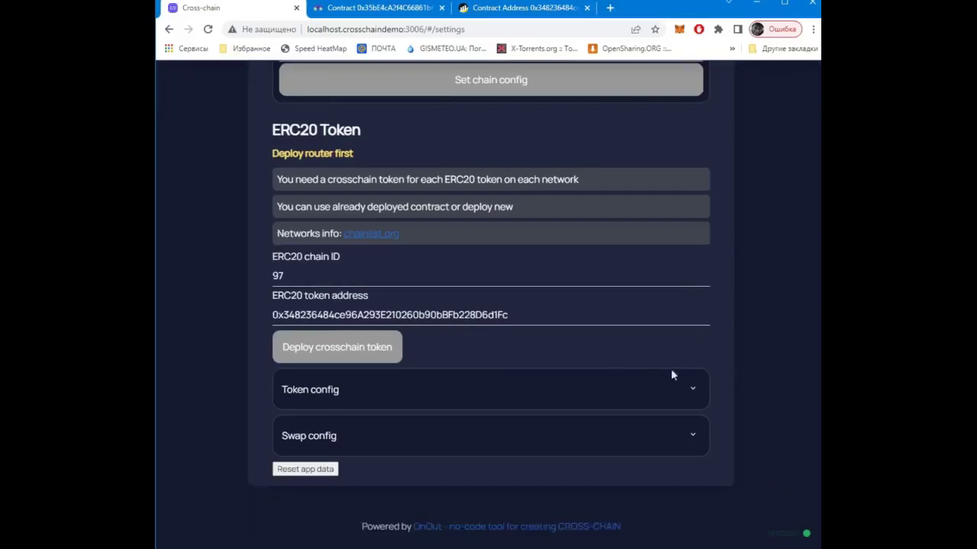
left_click(503, 391)
scroll(501, 392, "down", 3)
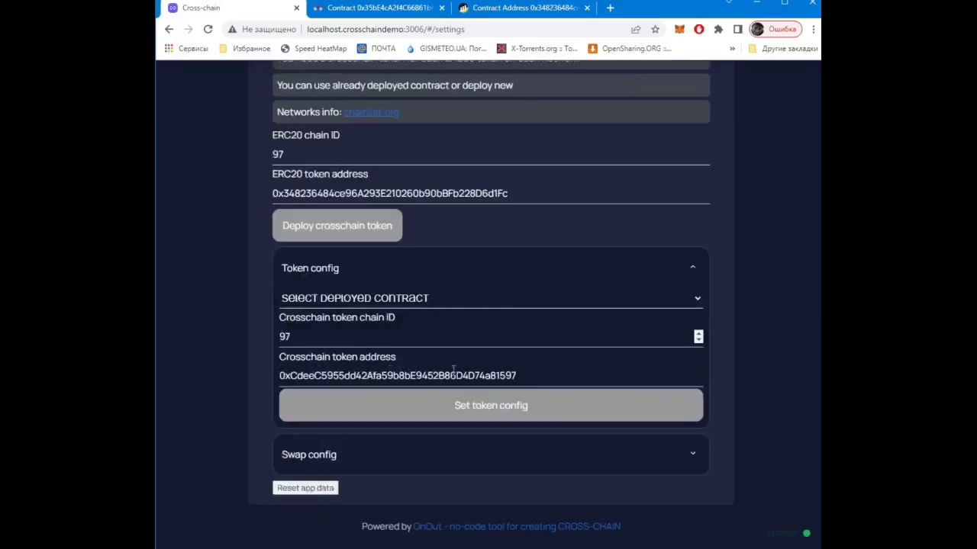
left_click(500, 408)
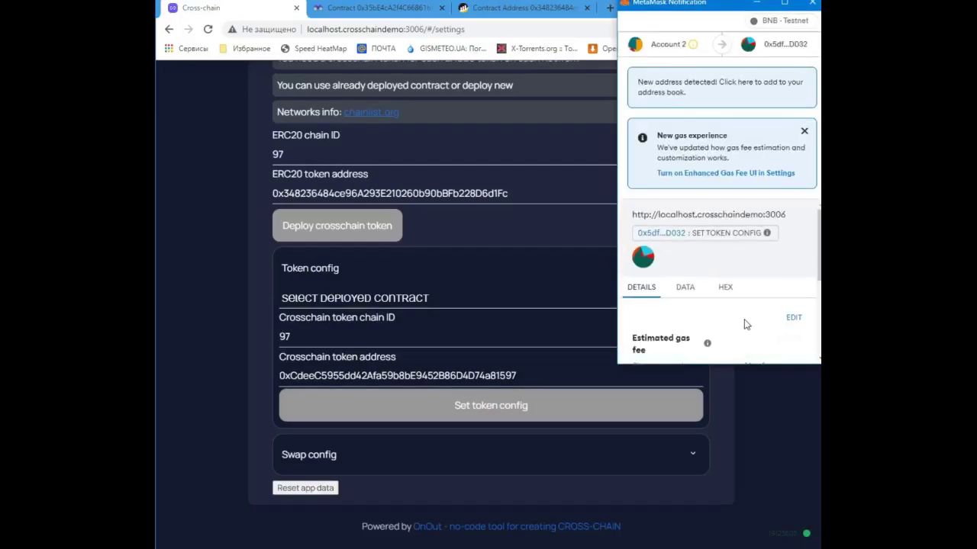
scroll(753, 322, "down", 3)
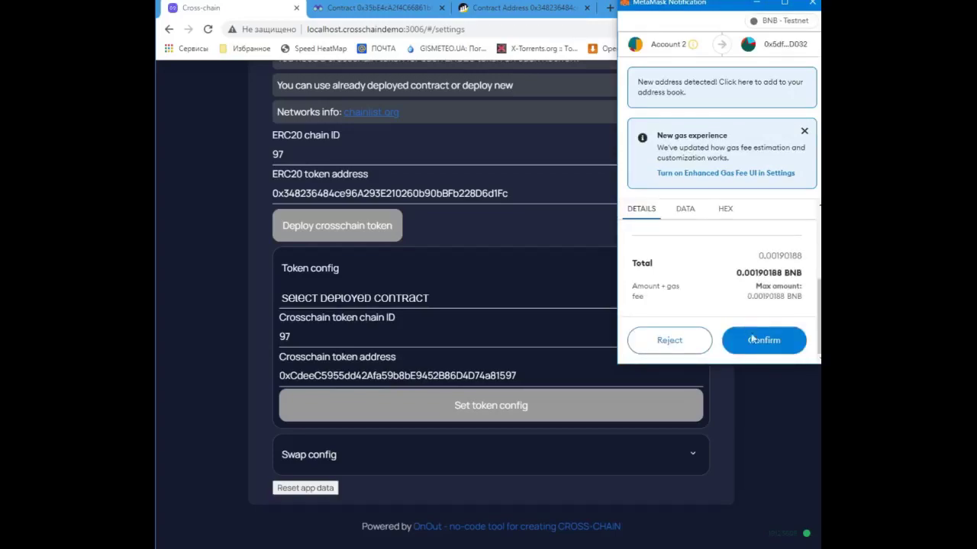
left_click(768, 348)
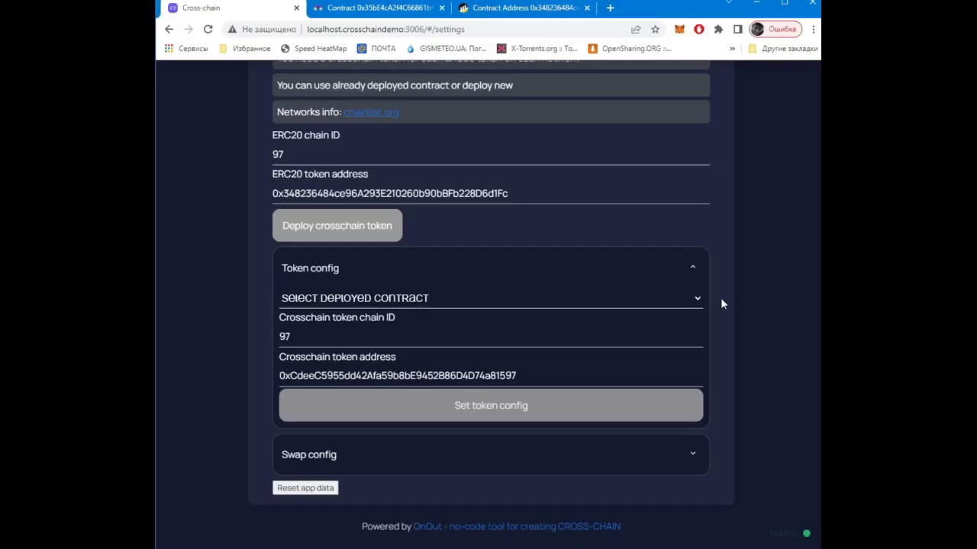
scroll(721, 299, "down", 1)
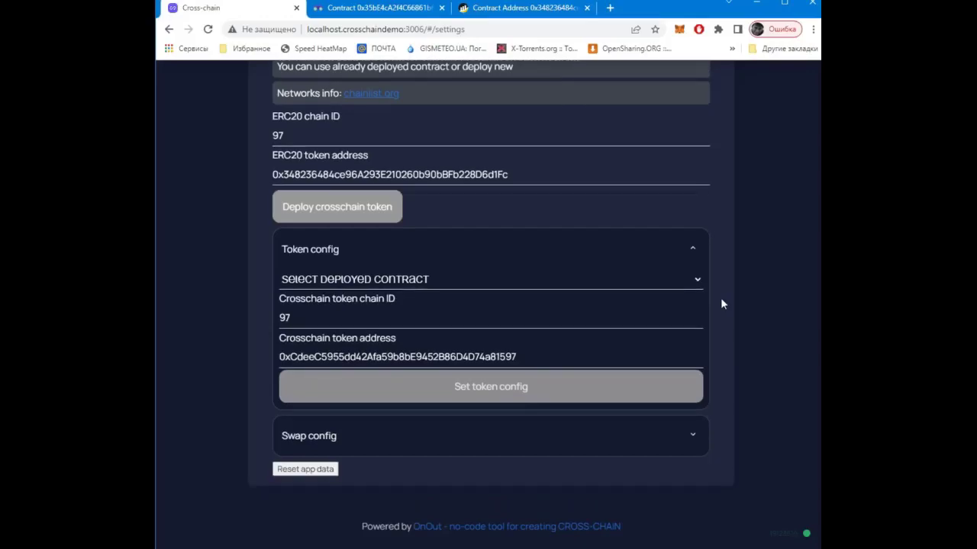
left_click(524, 429)
Step: Submit the USDT chain 97 swap config (amounts 1–1000, fees 1–10, threshold 1000000) and confirm it in MetaMask
scroll(545, 338, "down", 3)
scroll(399, 296, "down", 1)
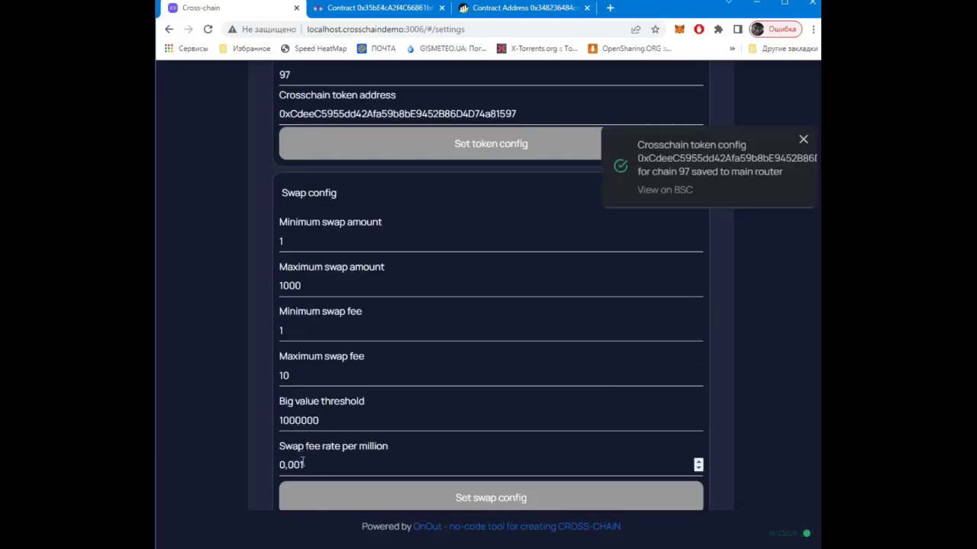
scroll(475, 424, "down", 2)
left_click(499, 447)
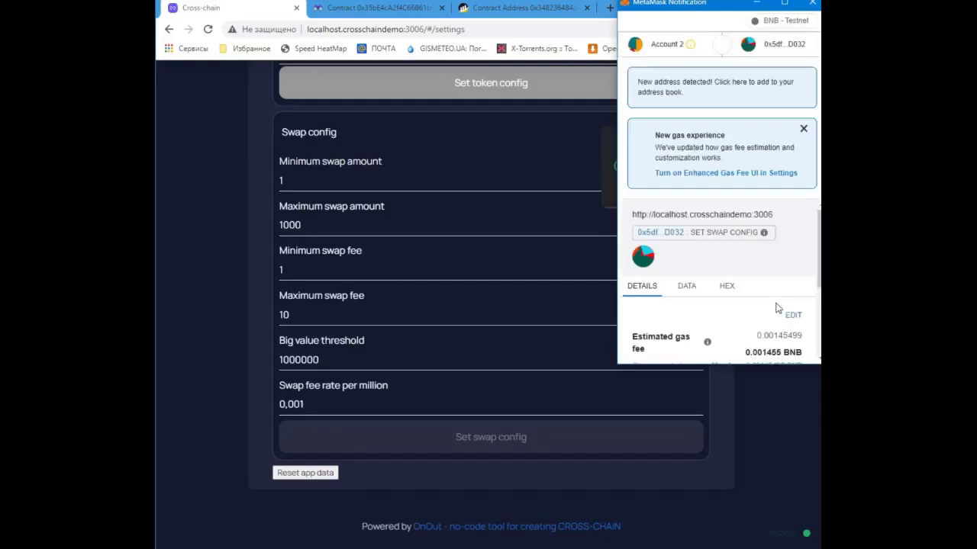
scroll(753, 312, "down", 5)
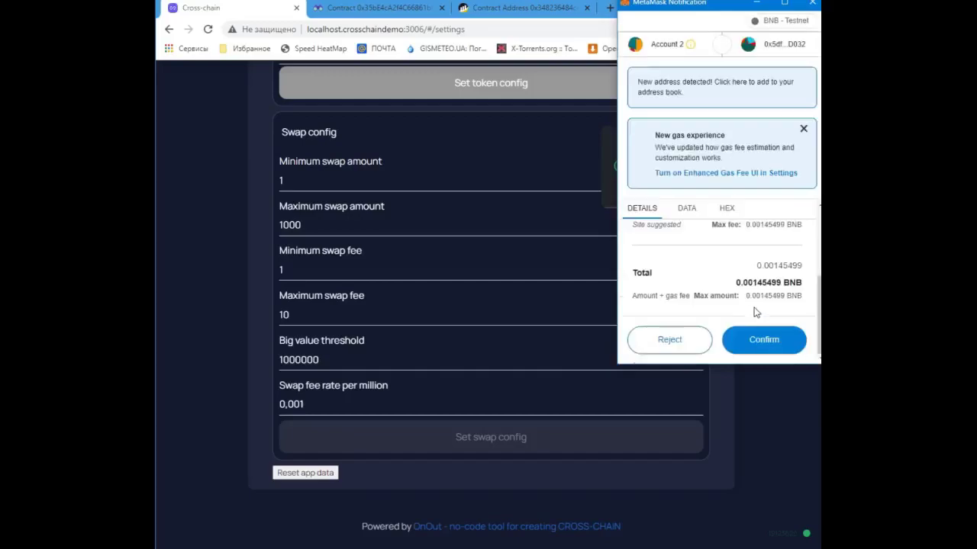
left_click(766, 355)
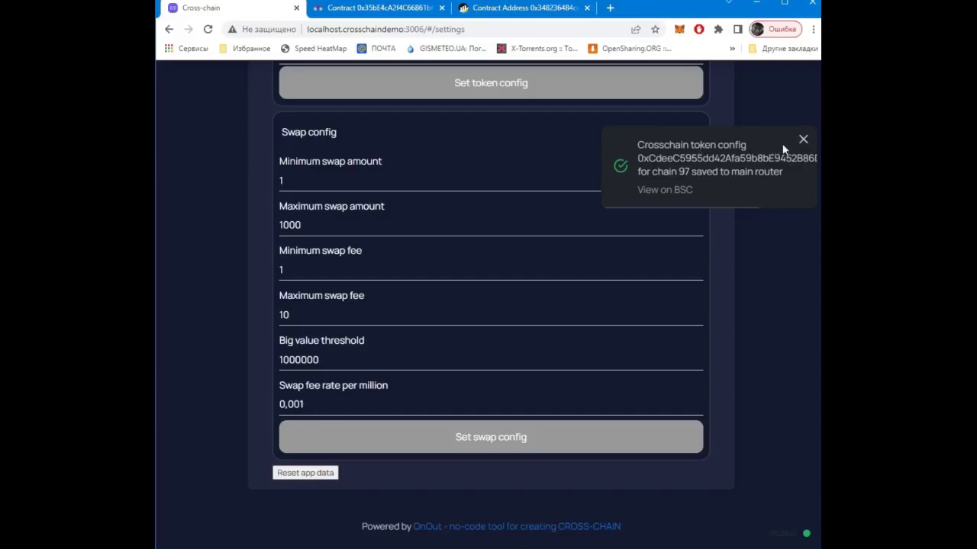
left_click(803, 142)
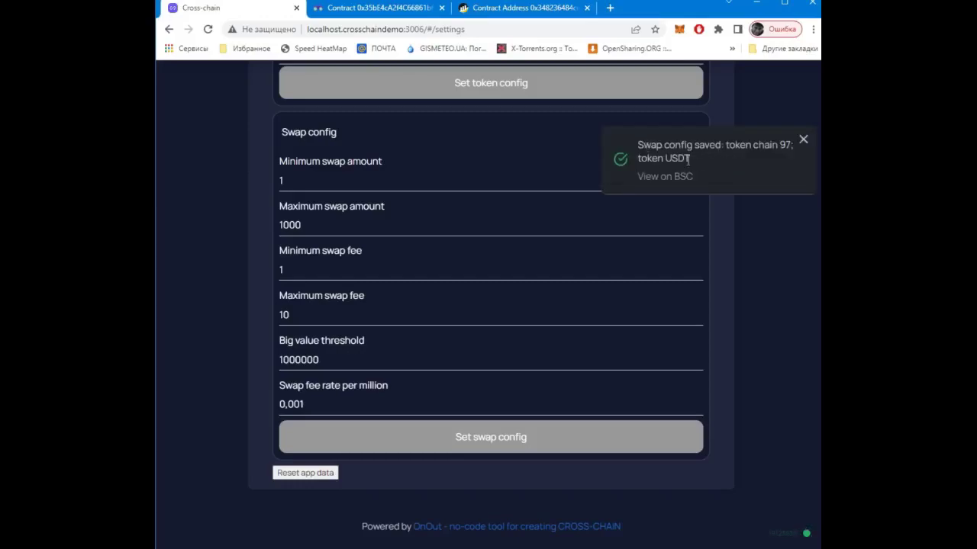
scroll(743, 263, "up", 10)
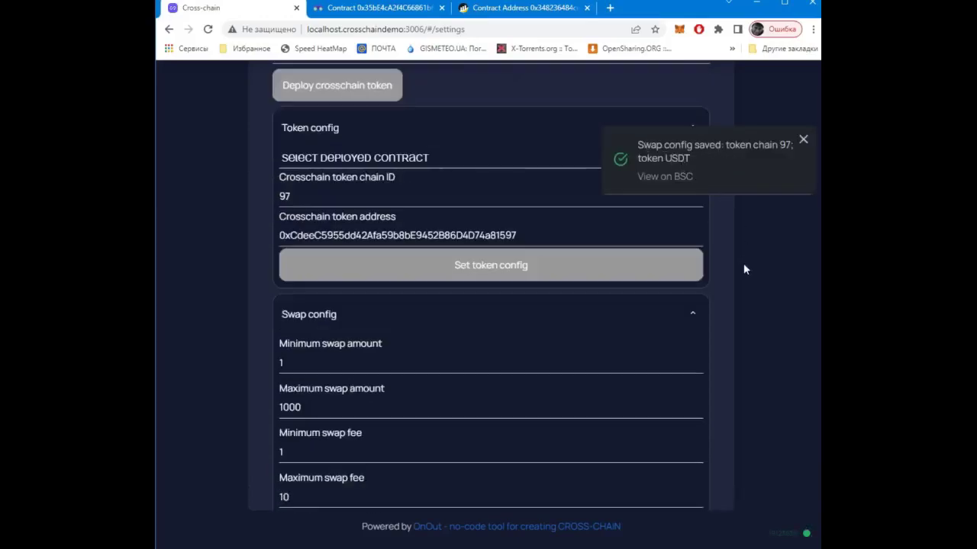
Step: Dismiss the swap config notice and switch MetaMask to Account 2 on POA Network Sokol
left_click(803, 142)
scroll(737, 201, "up", 10)
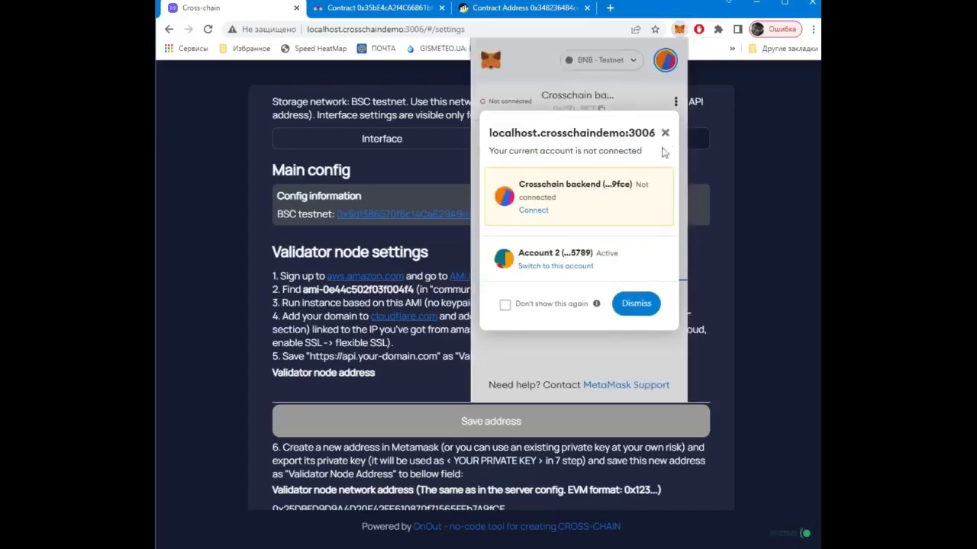
left_click(577, 266)
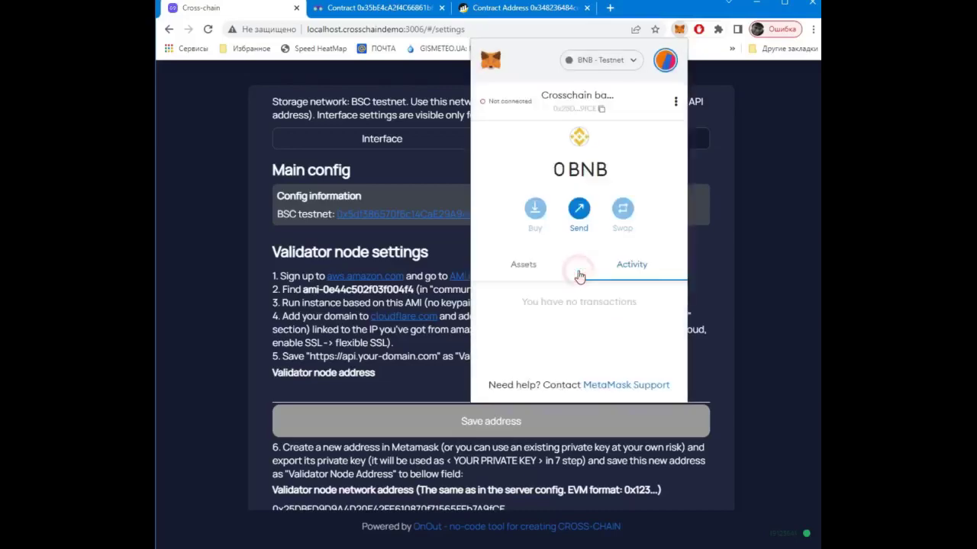
left_click(626, 61)
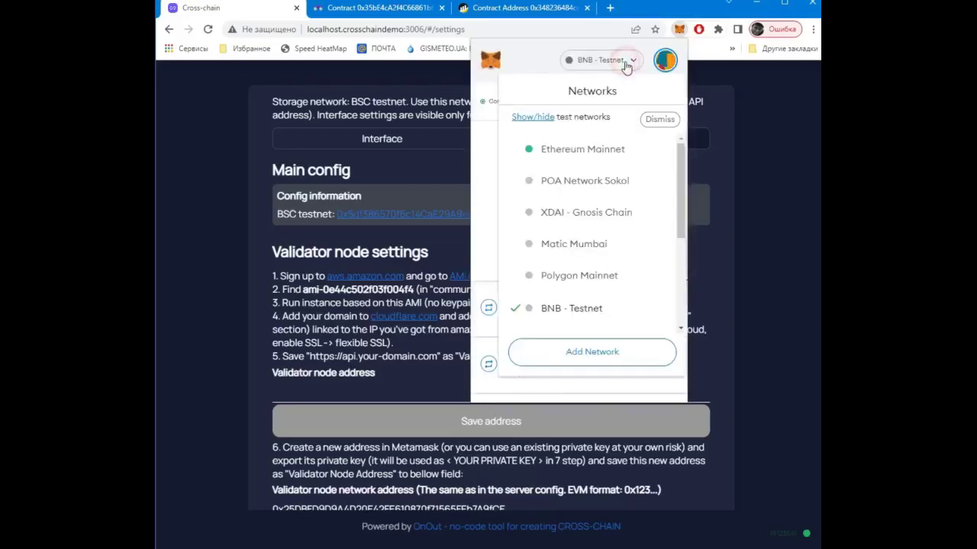
left_click(595, 186)
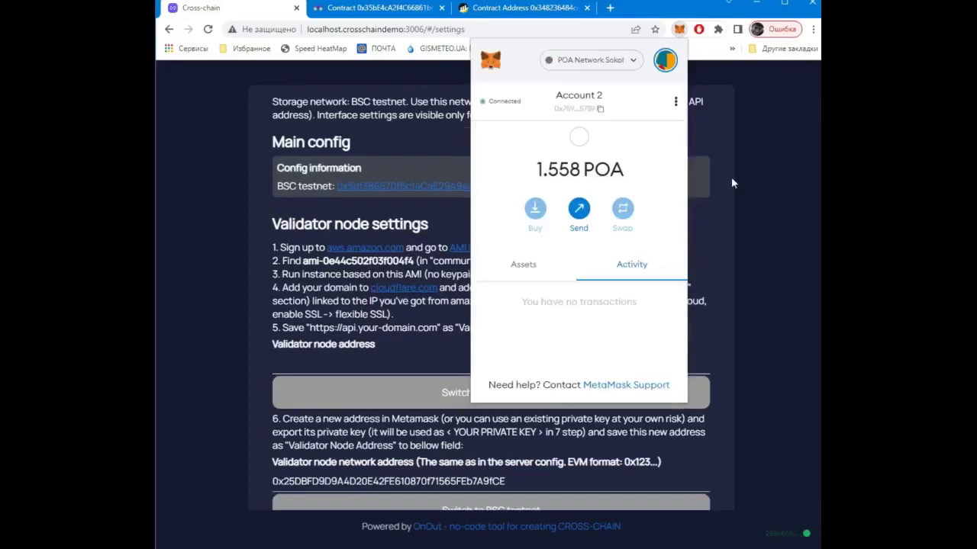
left_click(735, 183)
scroll(735, 183, "down", 3)
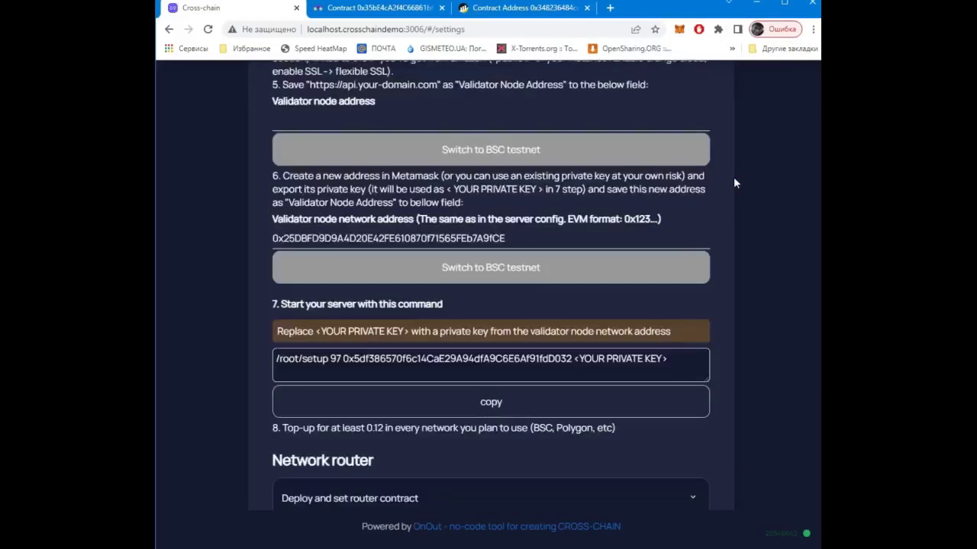
Step: Deploy a new router contract on chain 77 and approve the deployment in MetaMask
scroll(733, 183, "down", 4)
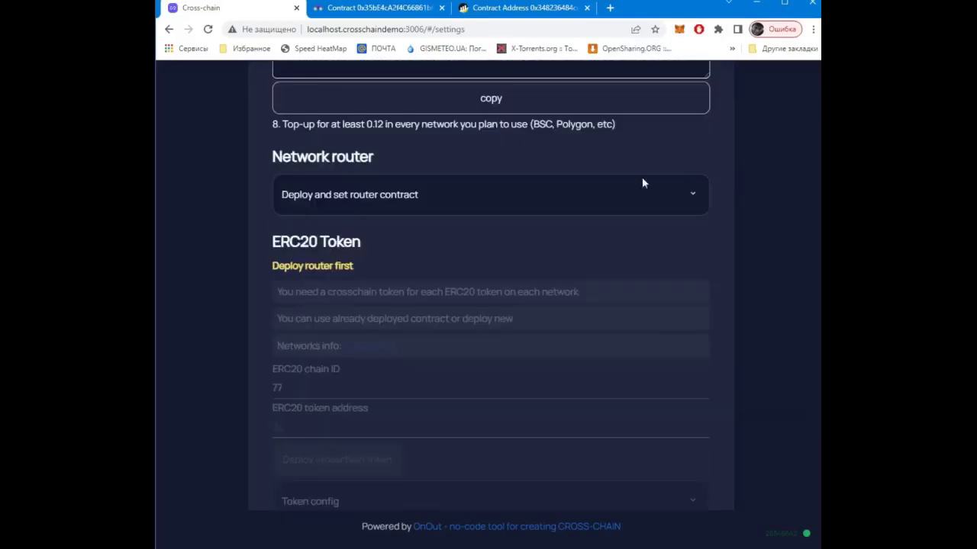
left_click(413, 196)
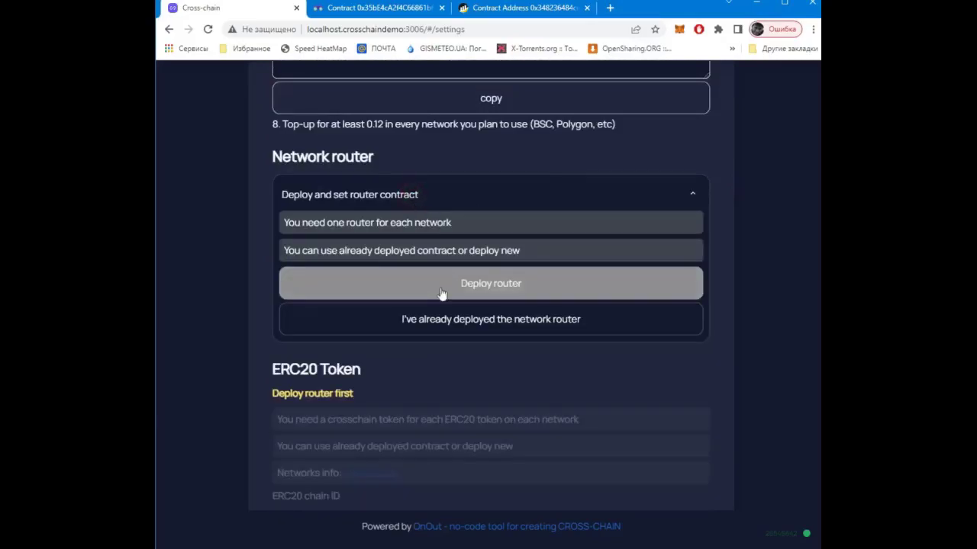
left_click(441, 319)
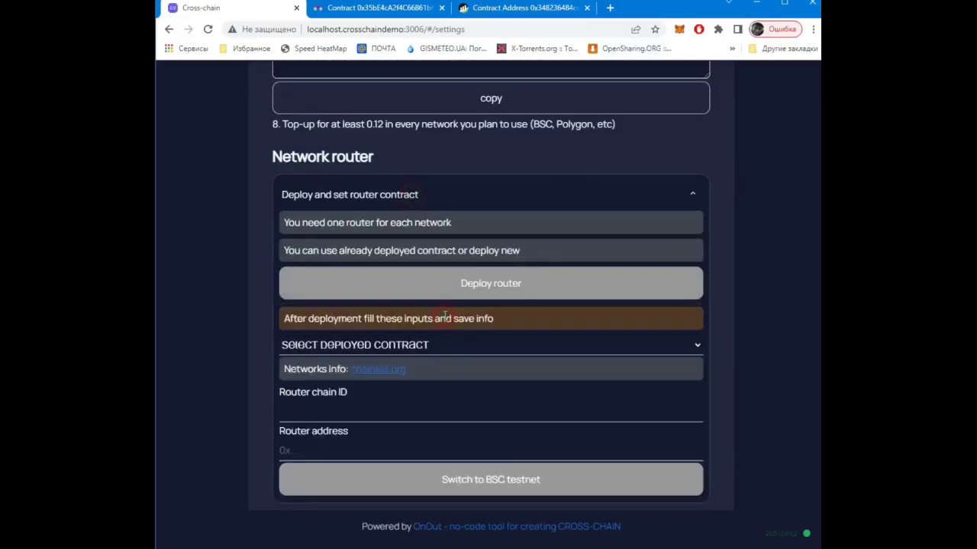
left_click(382, 347)
left_click(382, 347)
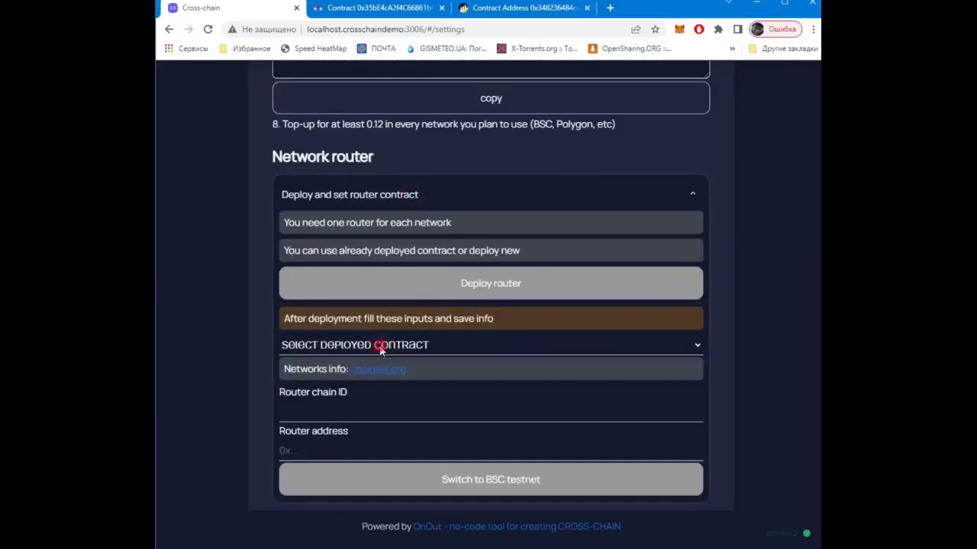
left_click(511, 290)
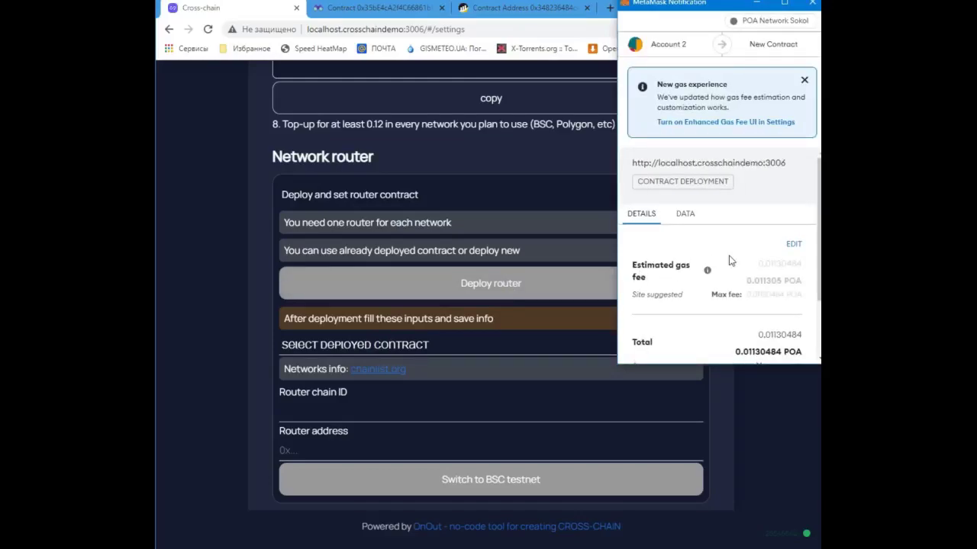
scroll(717, 281, "down", 2)
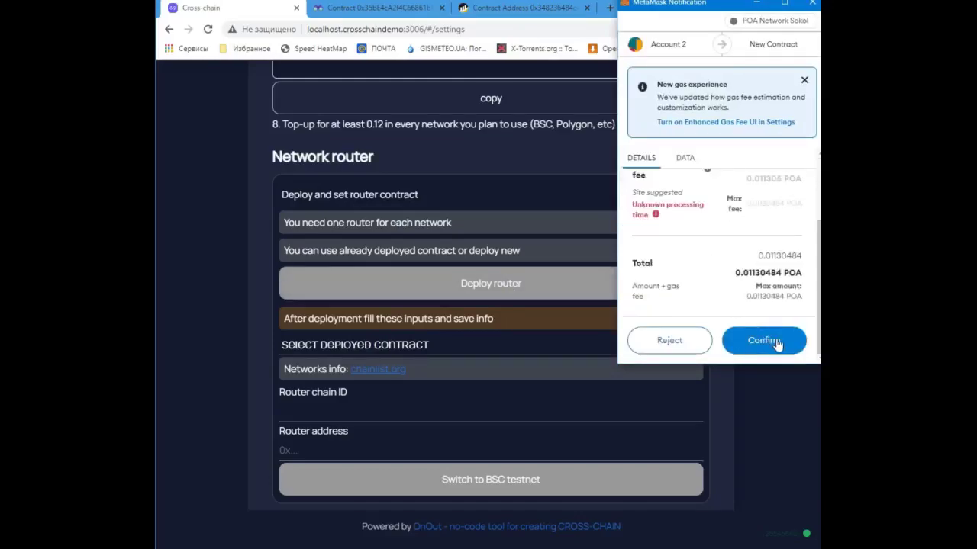
left_click(764, 340)
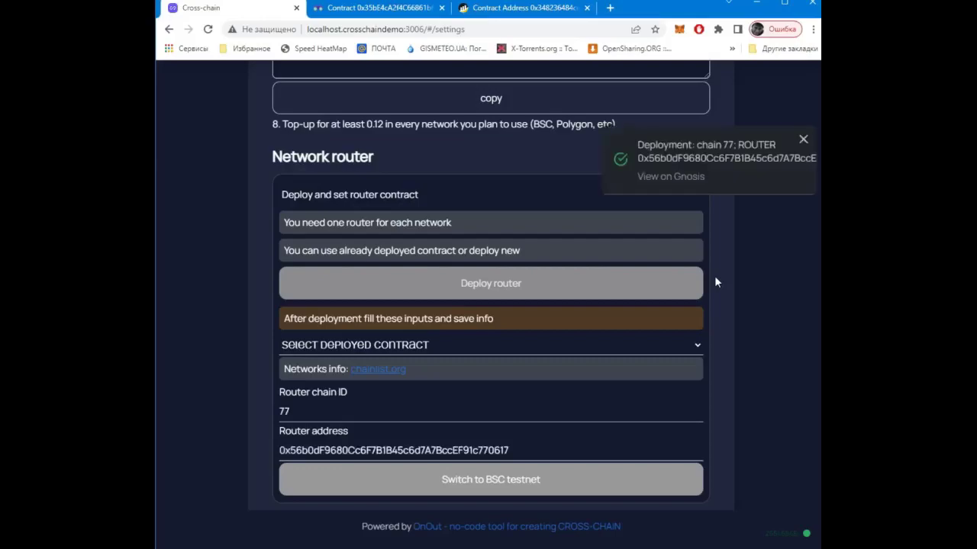
left_click(804, 140)
left_click(299, 405)
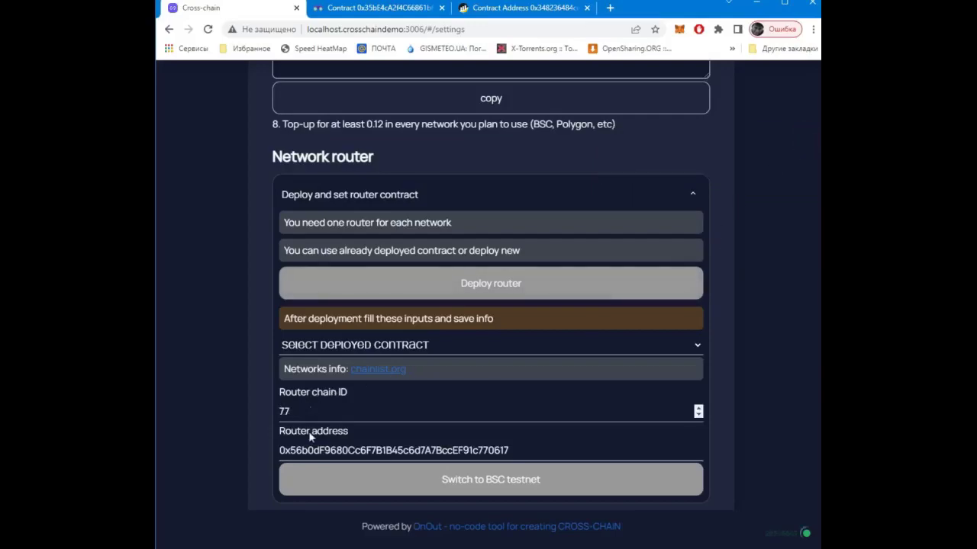
Step: Copy the token contract address from the Sokol explorer into the ERC20 token address field
scroll(745, 328, "down", 3)
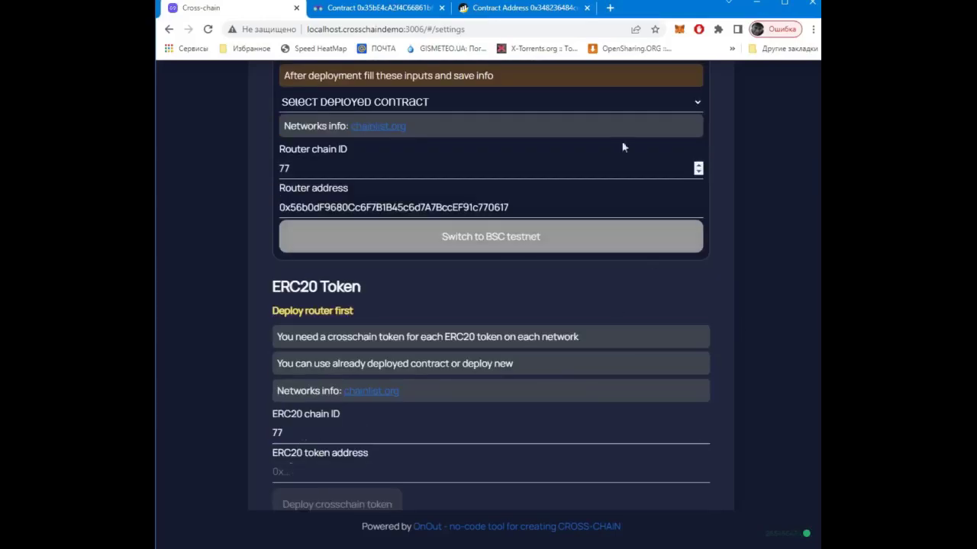
left_click(376, 9)
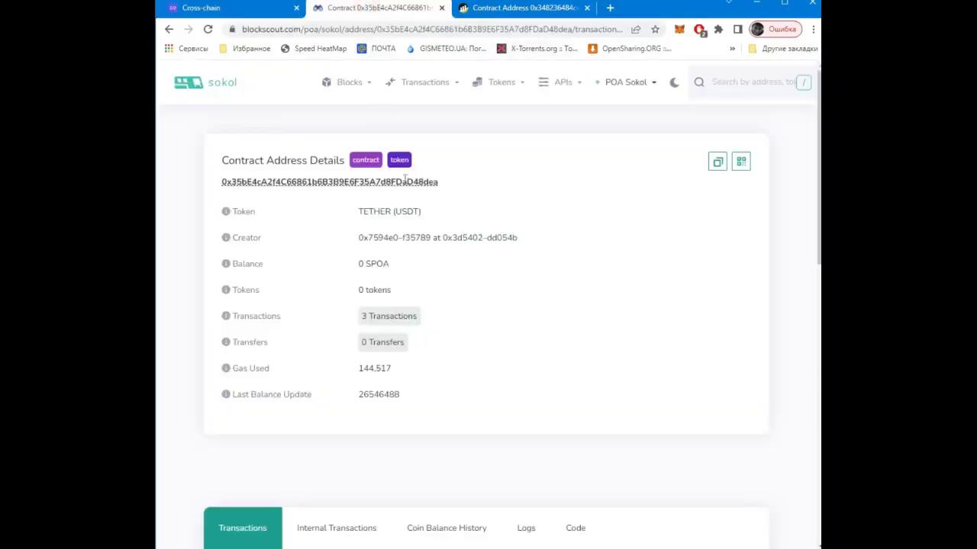
double_click(378, 178)
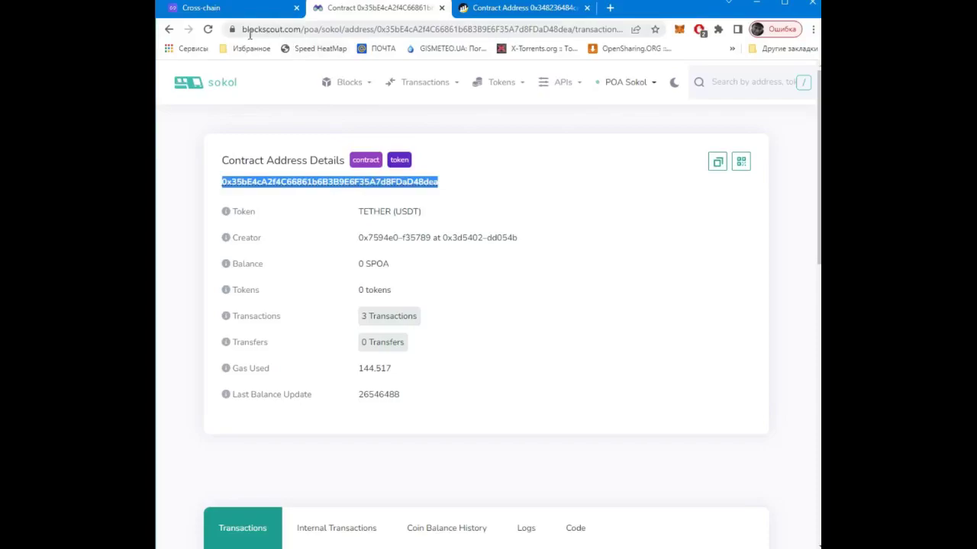
left_click(249, 11)
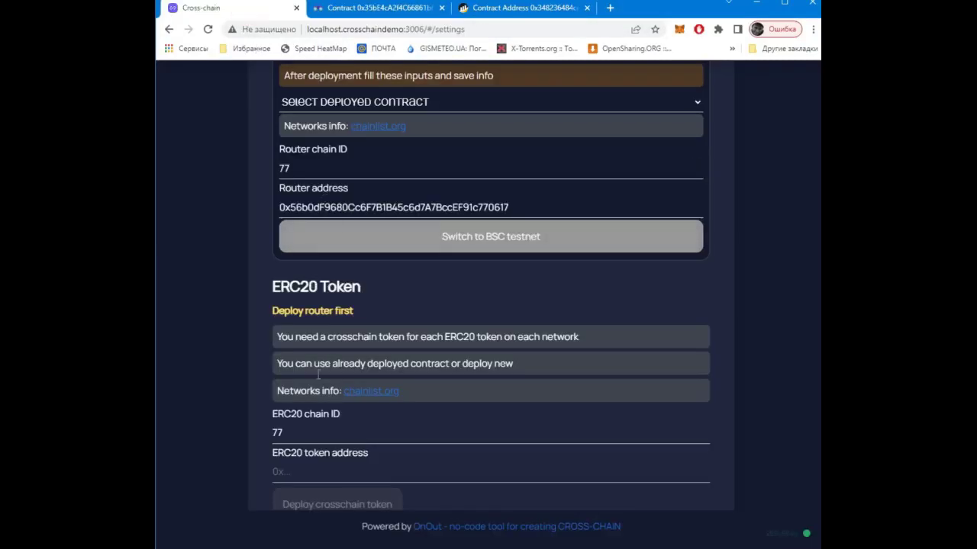
left_click(294, 470)
key("ctrl+v")
Step: Deploy a crosschain token for that ERC20, approve it in MetaMask, and check the token config fields
scroll(236, 263, "down", 2)
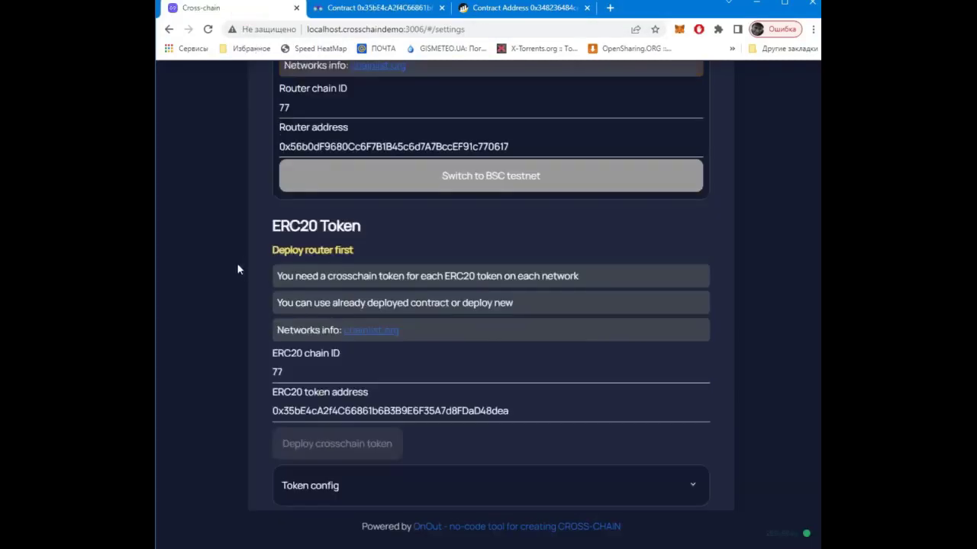
left_click(309, 382)
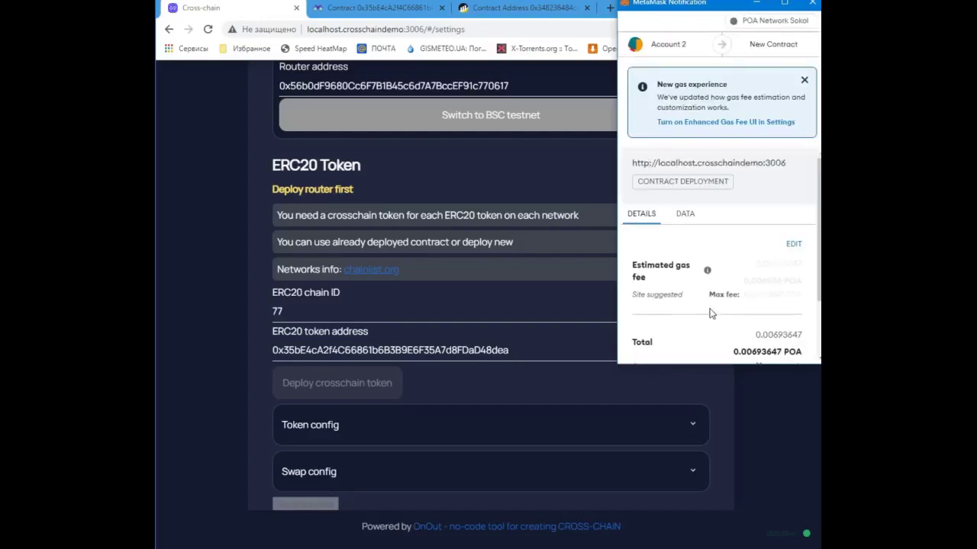
scroll(743, 277, "down", 1)
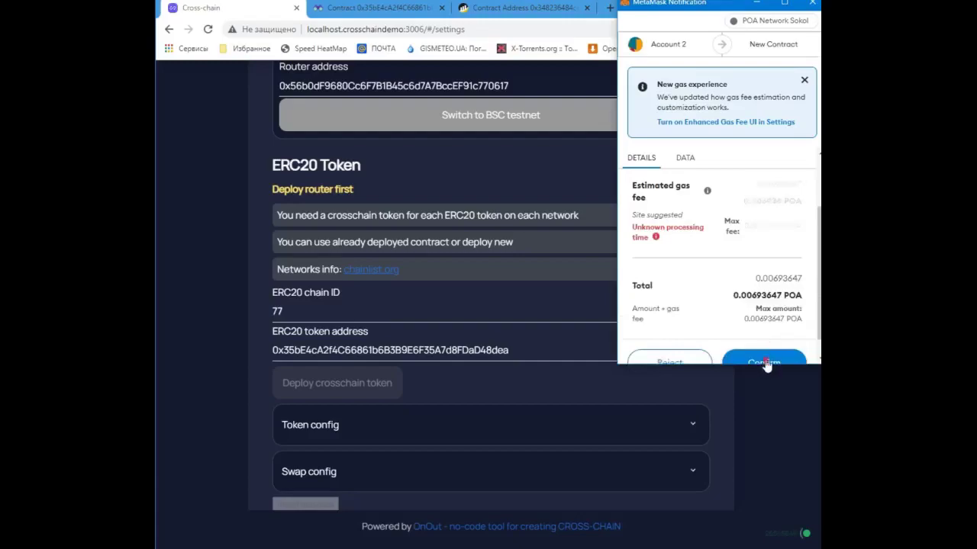
left_click(763, 360)
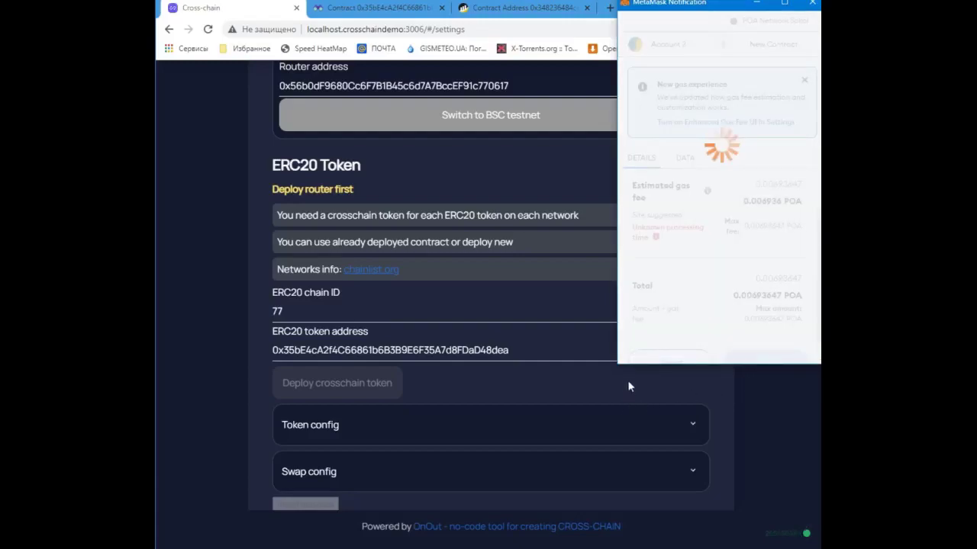
left_click(526, 437)
scroll(547, 289, "down", 1)
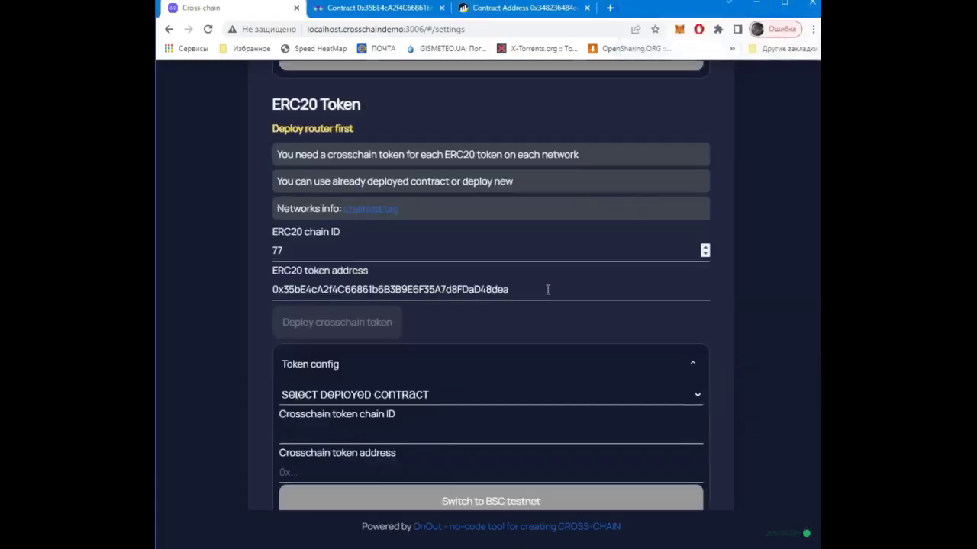
left_click(528, 325)
scroll(550, 373, "down", 1)
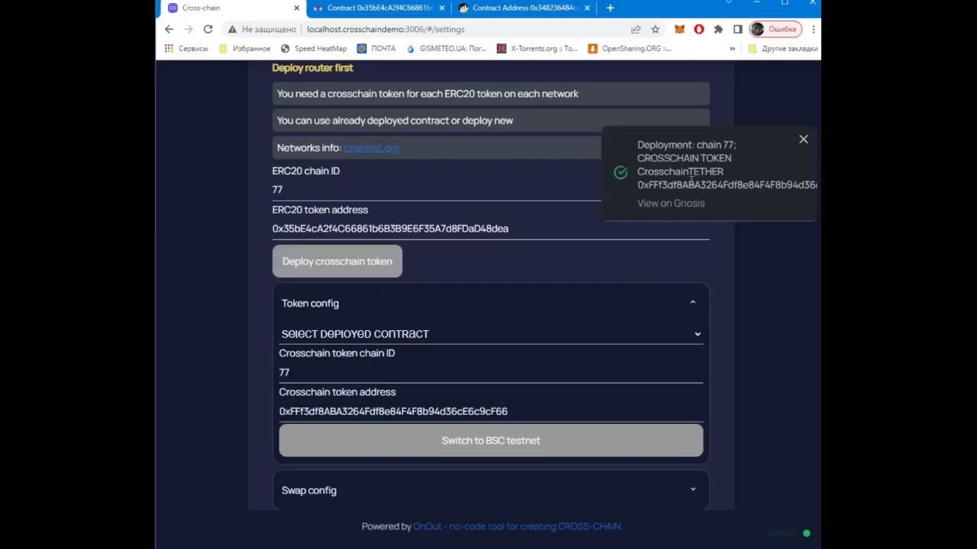
Step: Switch the wallet back to BSC testnet, approve it in MetaMask, and go to Contracts settings
left_click(803, 141)
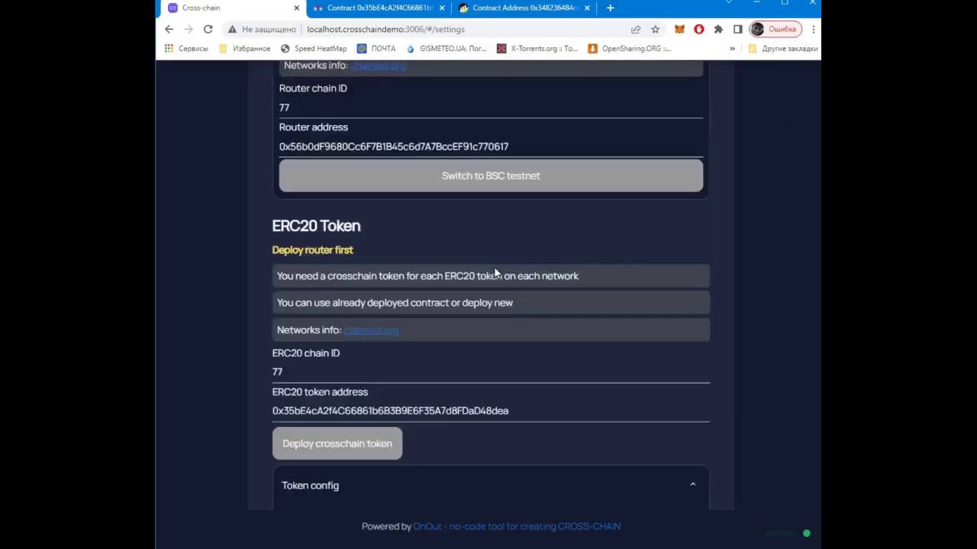
scroll(495, 273, "up", 1)
left_click(482, 240)
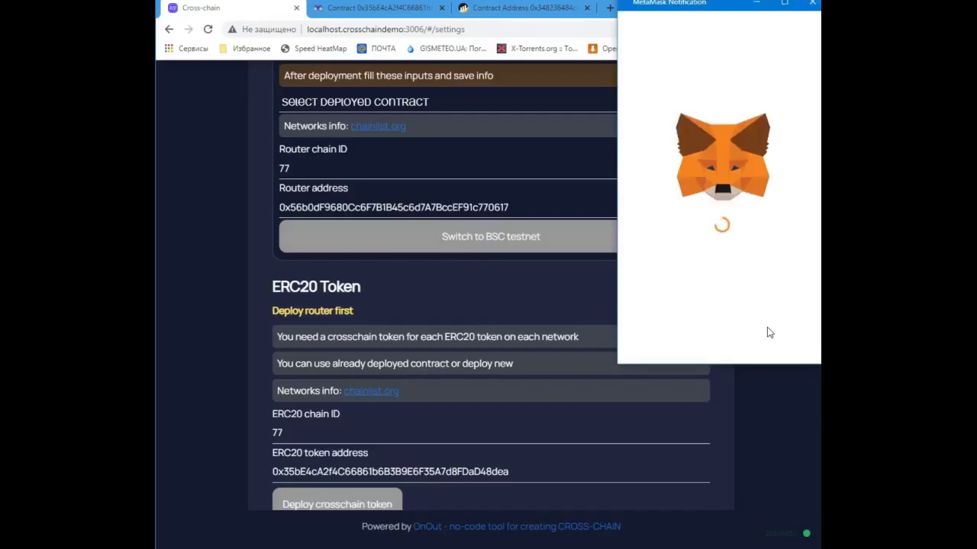
left_click(773, 344)
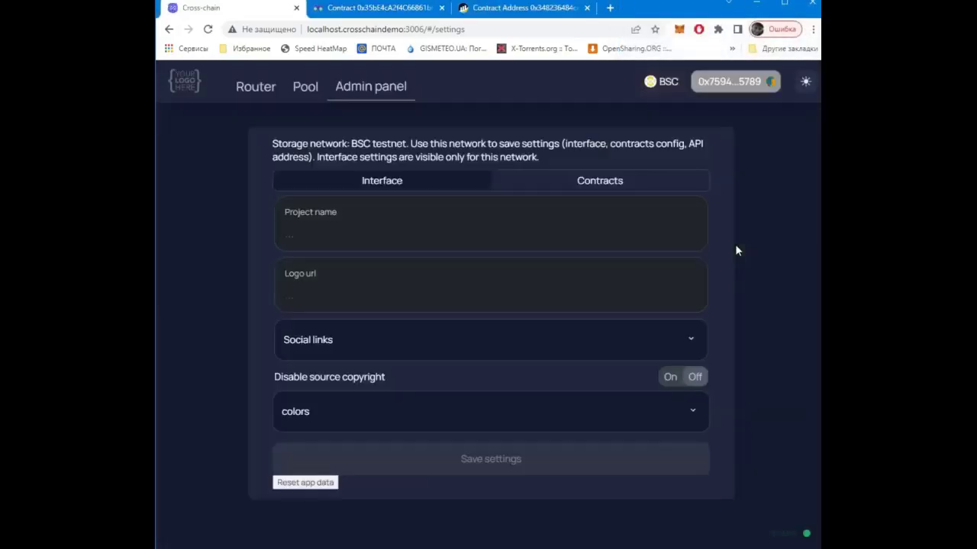
scroll(734, 244, "down", 1)
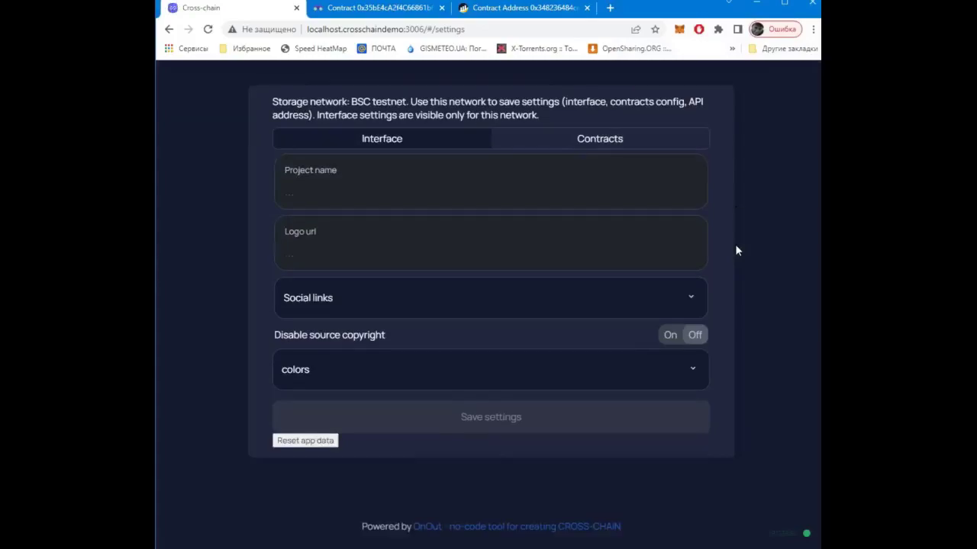
left_click(627, 180)
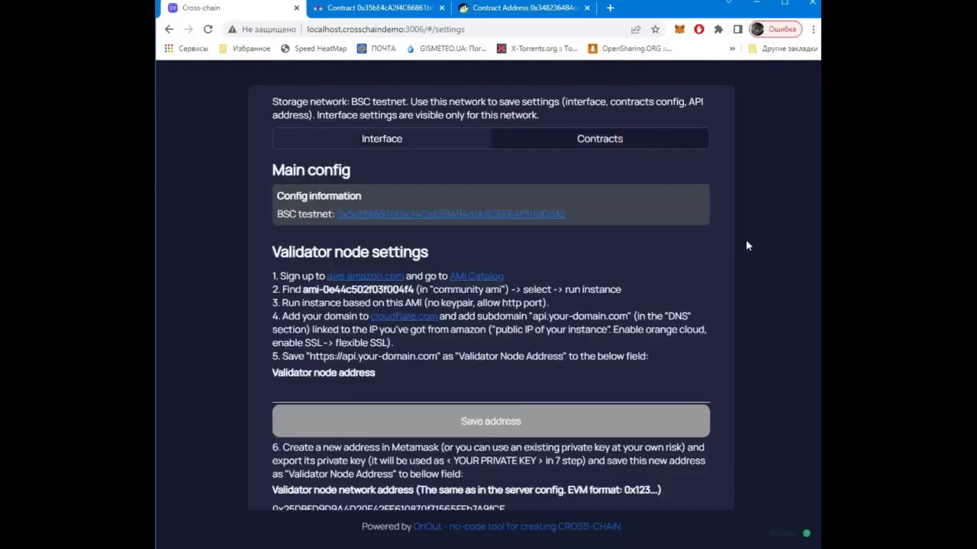
Step: Select the Chain 77 router contract, save it as chain config, and confirm in MetaMask
scroll(745, 239, "down", 8)
scroll(756, 241, "down", 1)
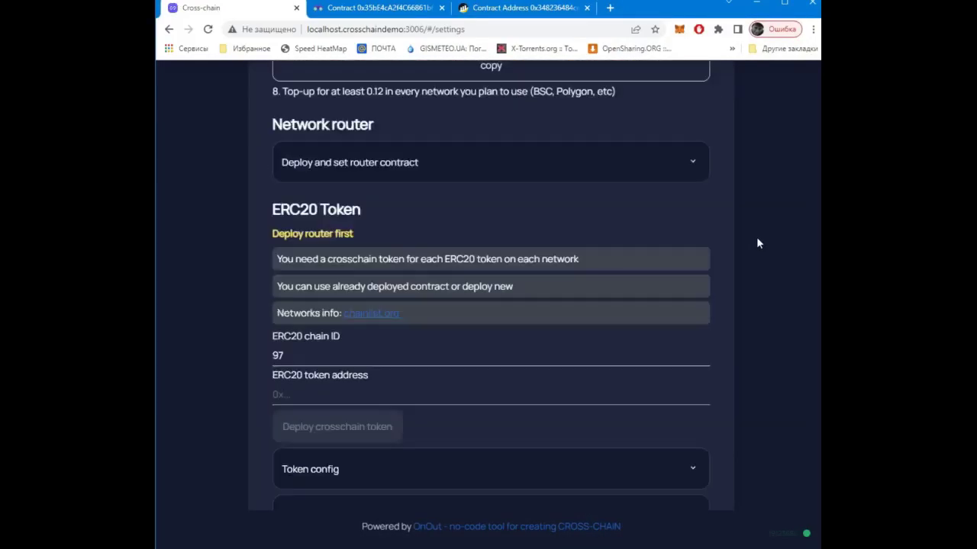
left_click(498, 166)
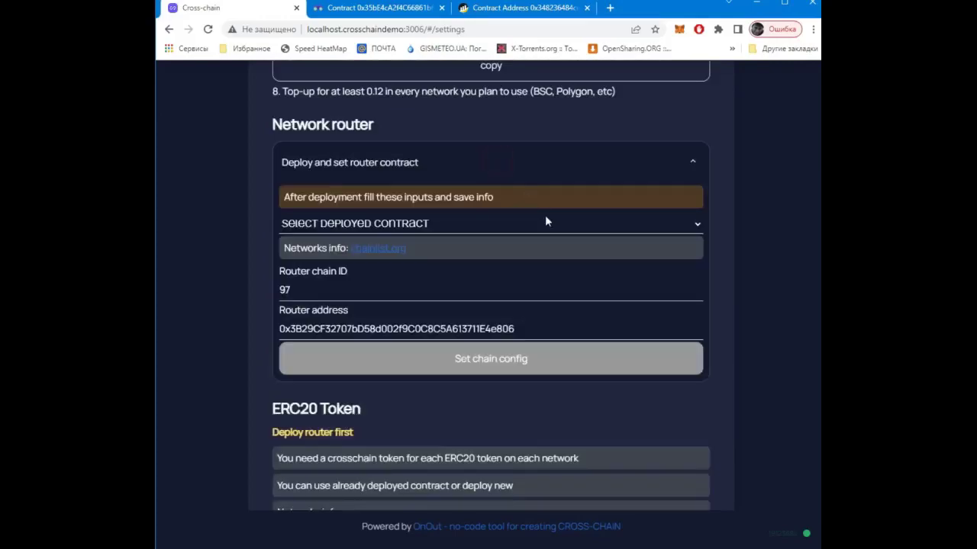
scroll(545, 217, "down", 1)
left_click(468, 162)
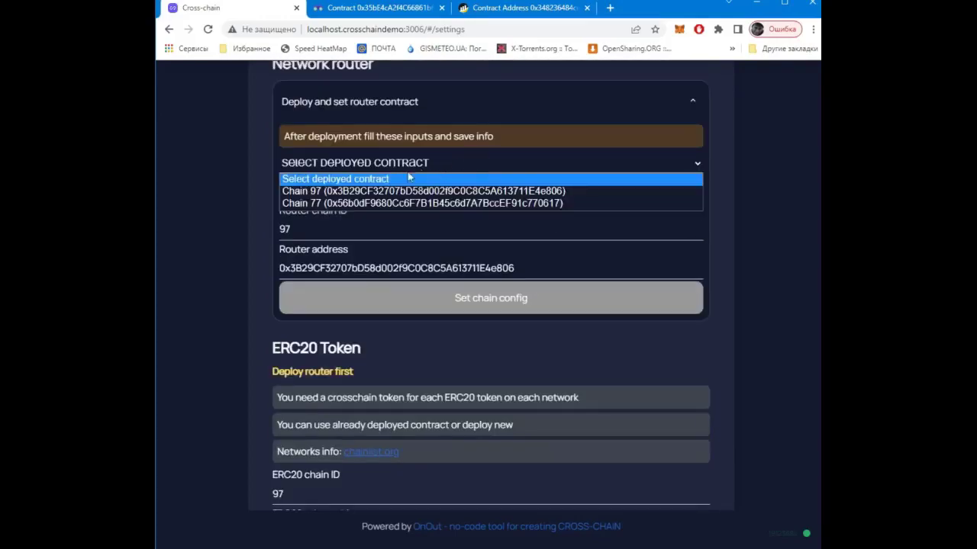
left_click(342, 203)
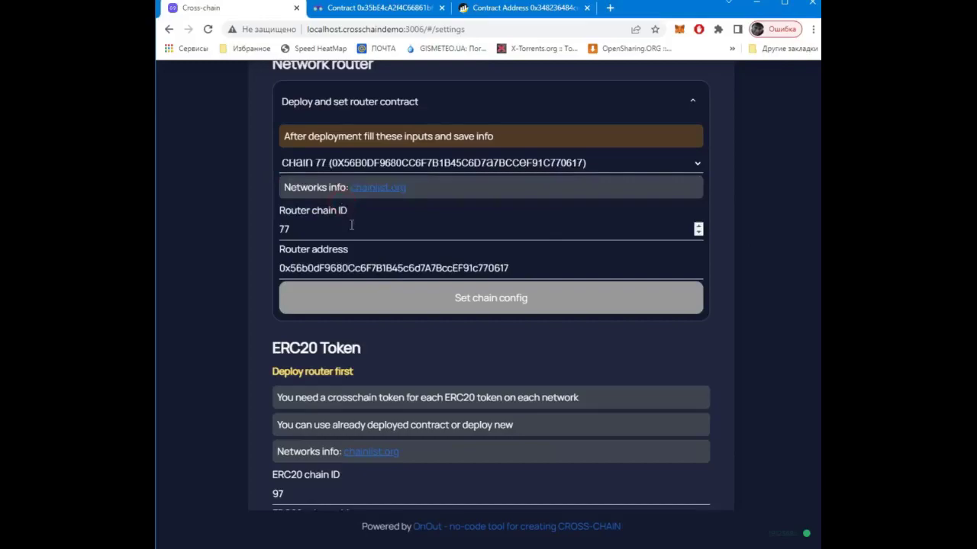
left_click(492, 302)
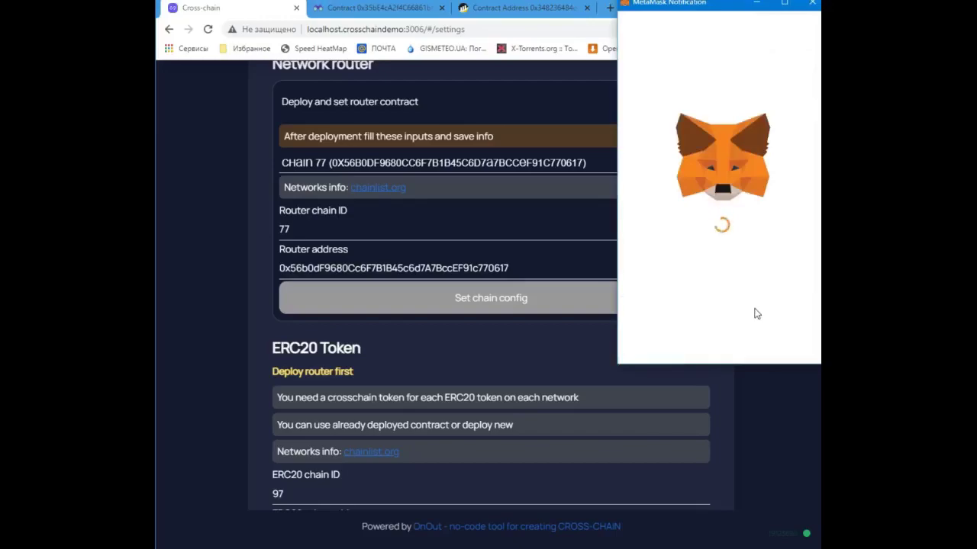
scroll(756, 314, "down", 5)
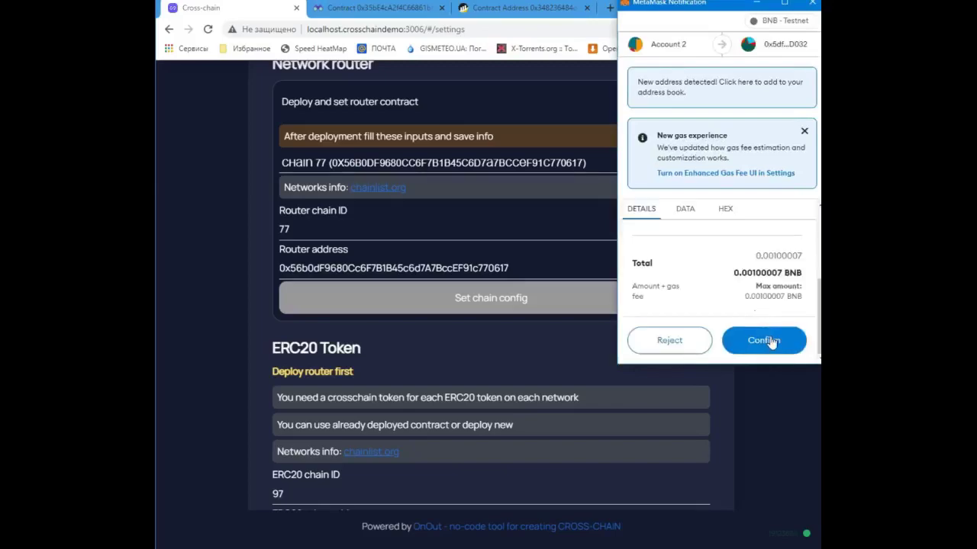
left_click(763, 338)
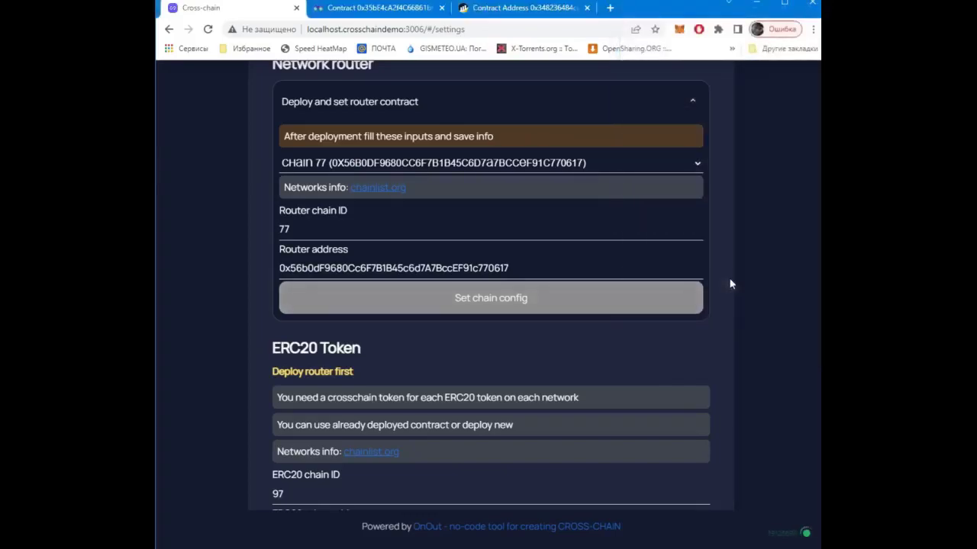
scroll(728, 284, "down", 3)
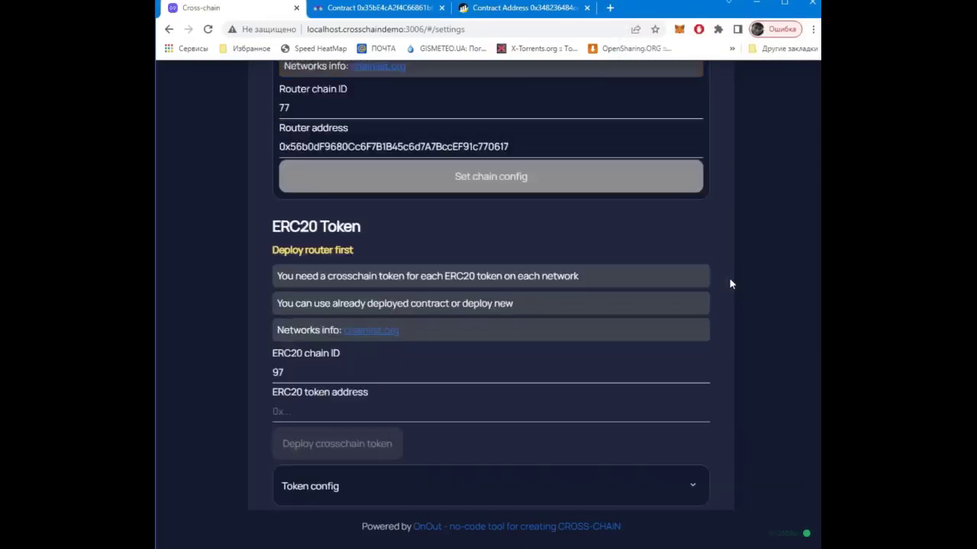
scroll(729, 283, "down", 1)
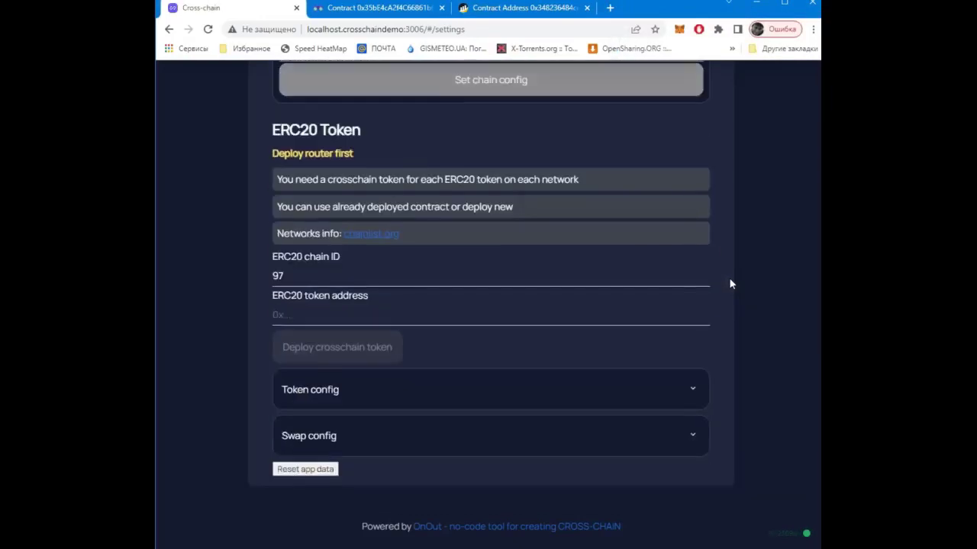
left_click(489, 389)
scroll(547, 336, "down", 1)
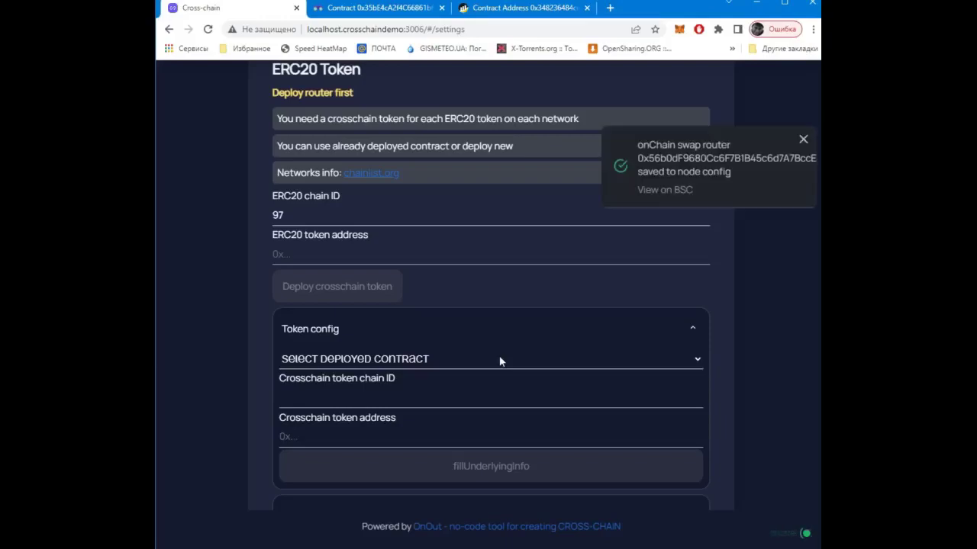
Step: Select the Chain 77 (USDT) crosschain token, set it as token config, and confirm in MetaMask
left_click(802, 139)
left_click(409, 362)
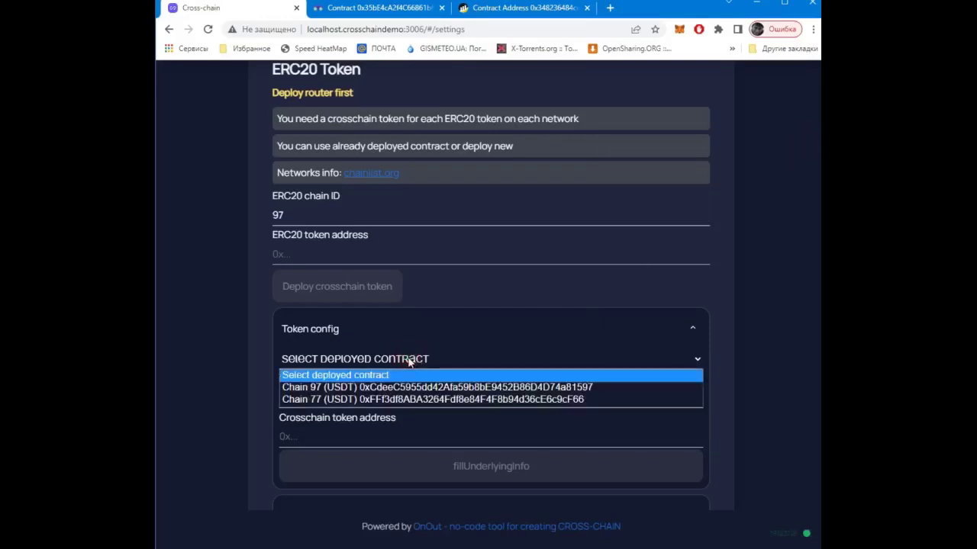
left_click(421, 399)
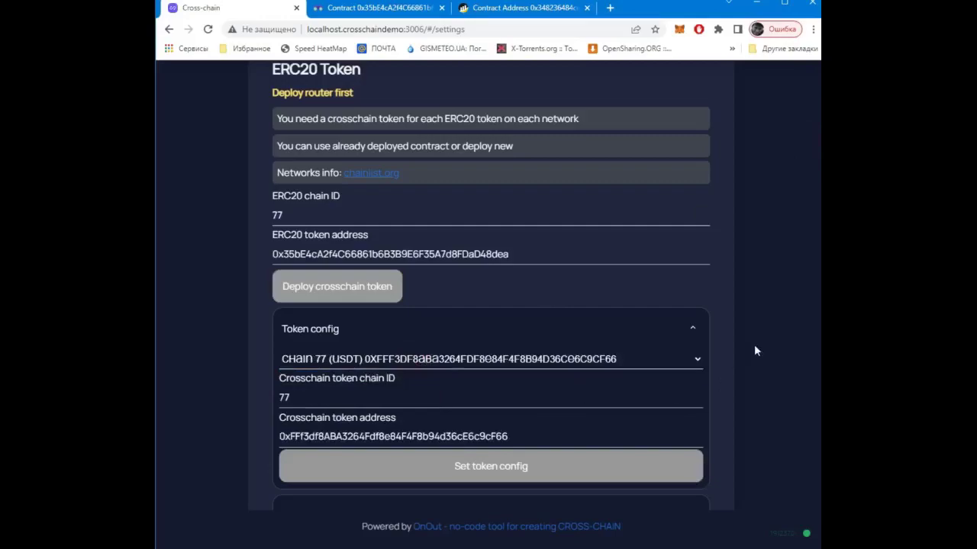
scroll(754, 351, "down", 1)
left_click(482, 388)
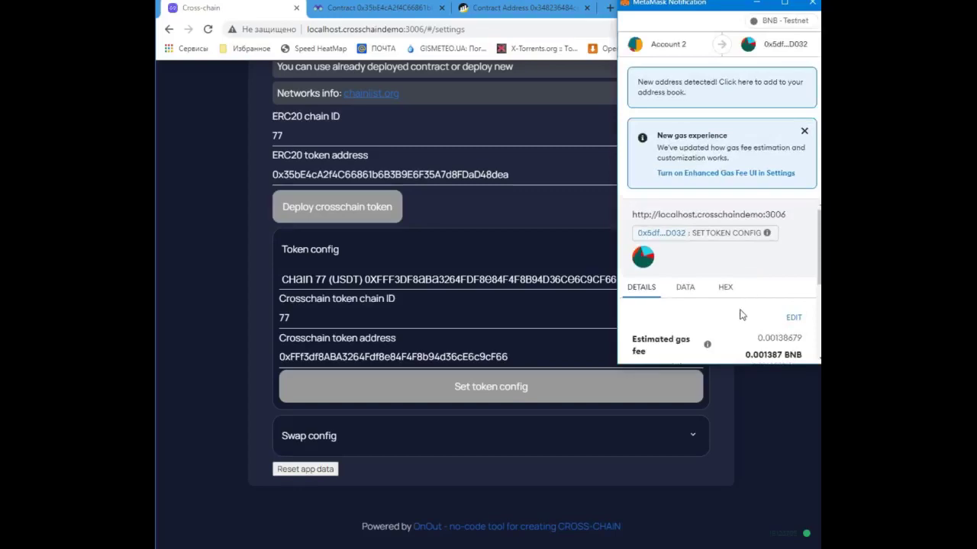
scroll(740, 315, "down", 5)
left_click(763, 343)
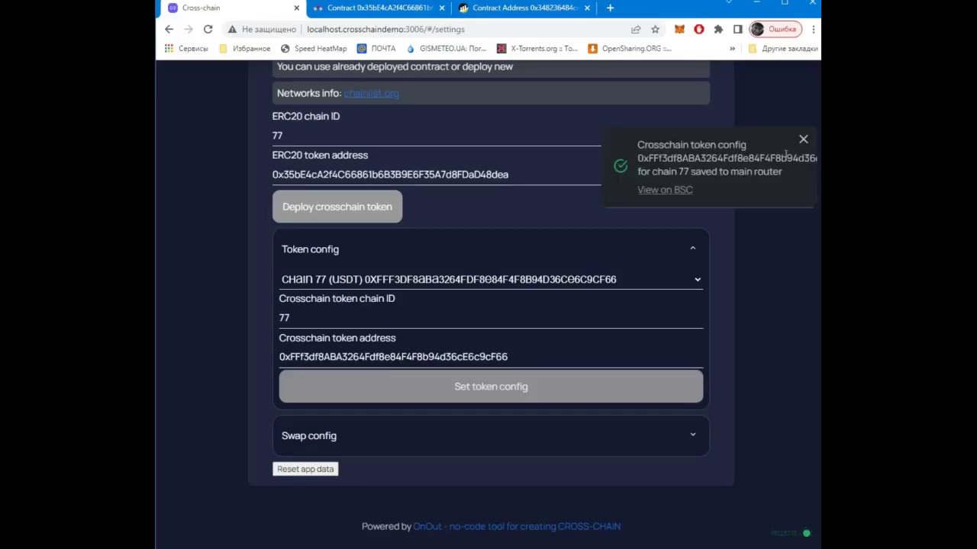
left_click(803, 140)
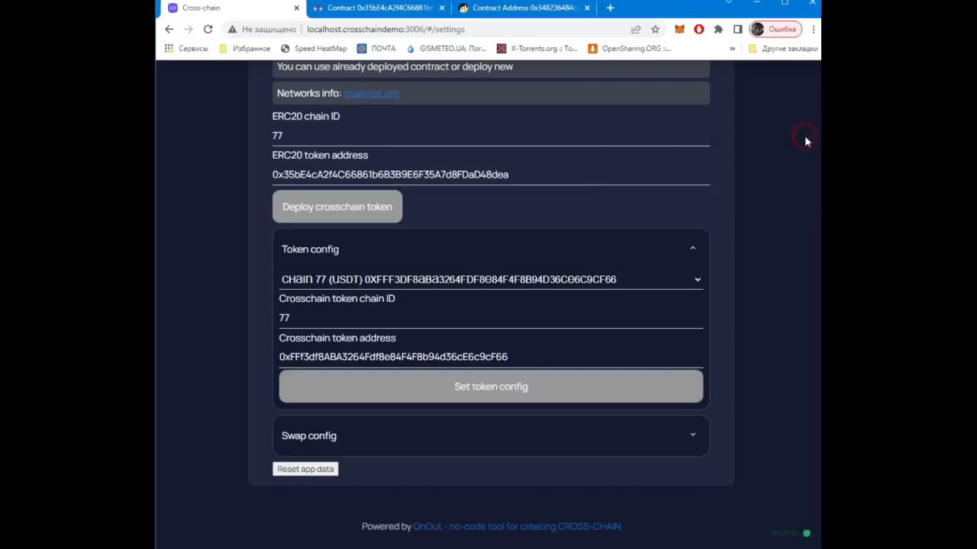
Step: Enter swap amounts 1–1000, fees 1–10, big value threshold 100000 and fee rate .001
left_click(449, 444)
scroll(477, 316, "down", 2)
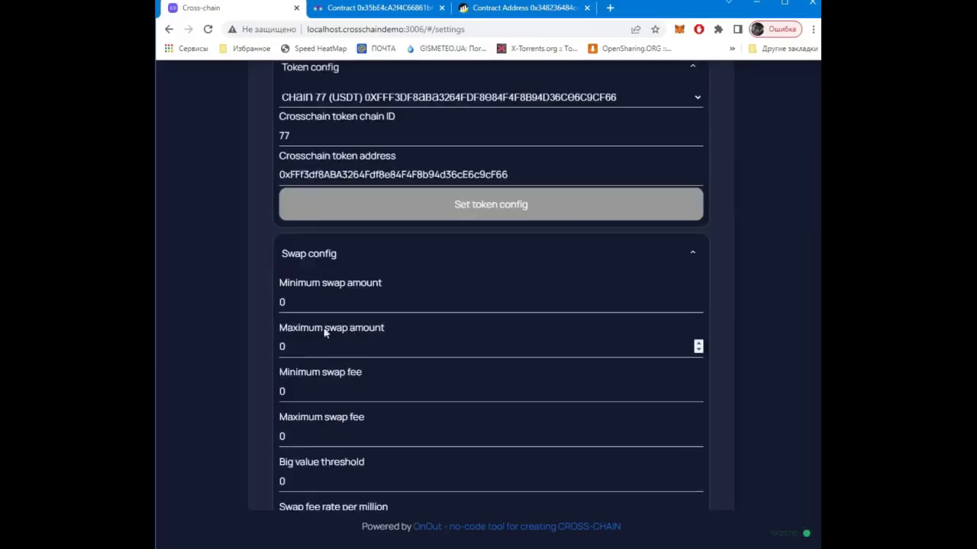
double_click(296, 302)
type("1")
left_click(296, 348)
double_click(296, 347)
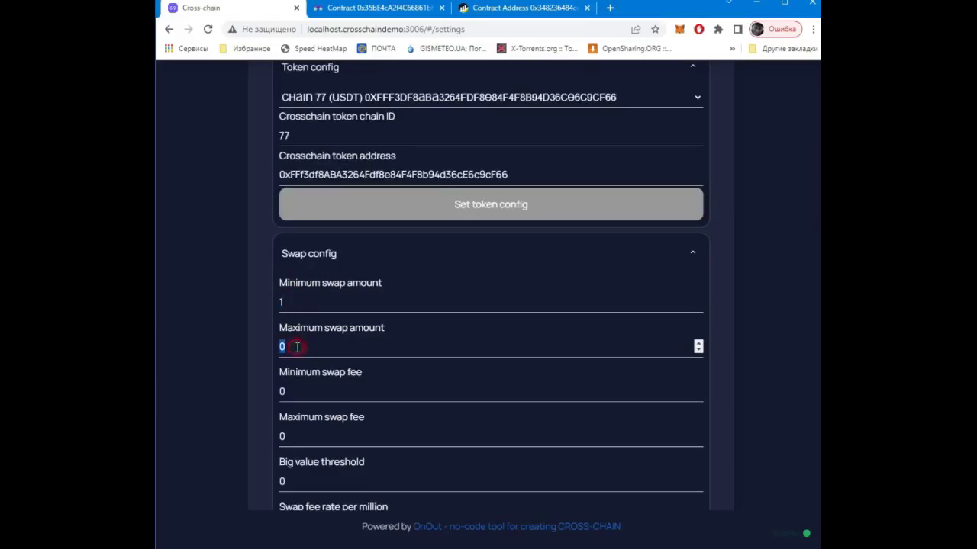
type("1000")
left_click(301, 389)
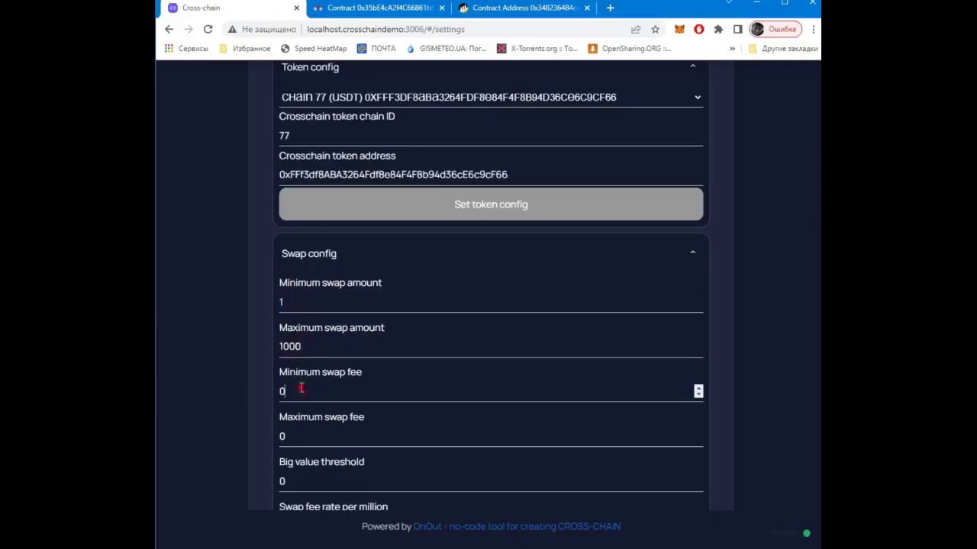
double_click(301, 389)
type("1")
left_click(297, 434)
double_click(297, 434)
type("10")
scroll(296, 427, "down", 1)
left_click(296, 415)
double_click(296, 415)
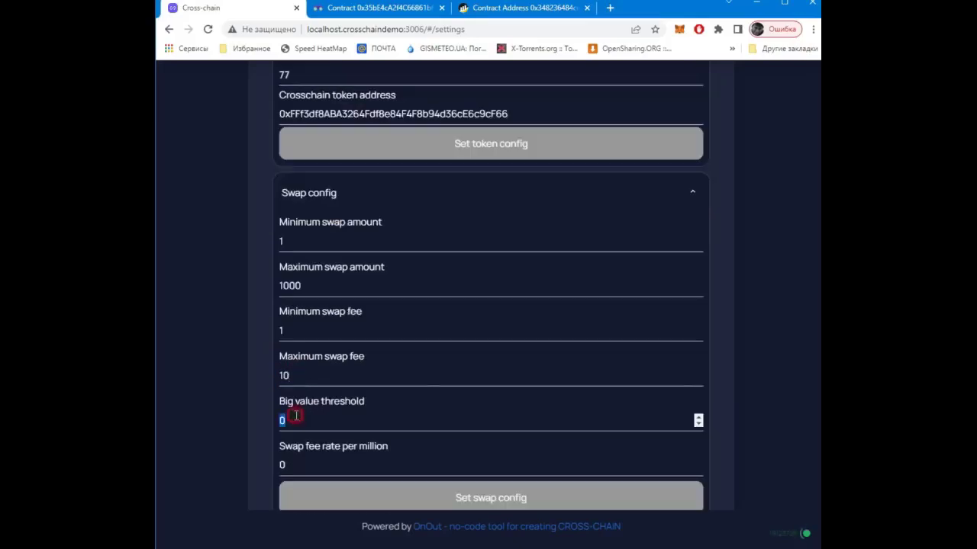
type("100000")
left_click(302, 465)
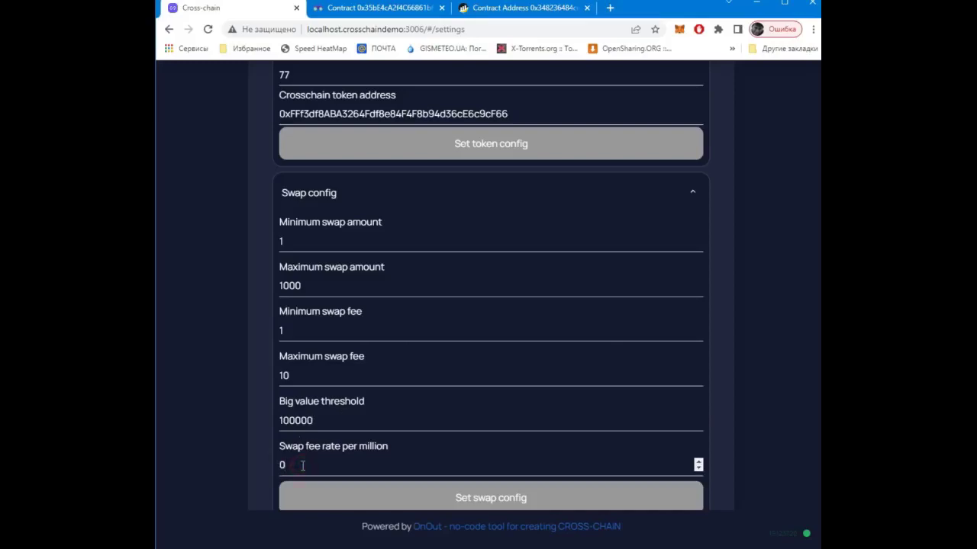
type(".001")
Step: Submit the swap config and confirm the transaction in MetaMask
scroll(595, 359, "down", 1)
left_click(524, 441)
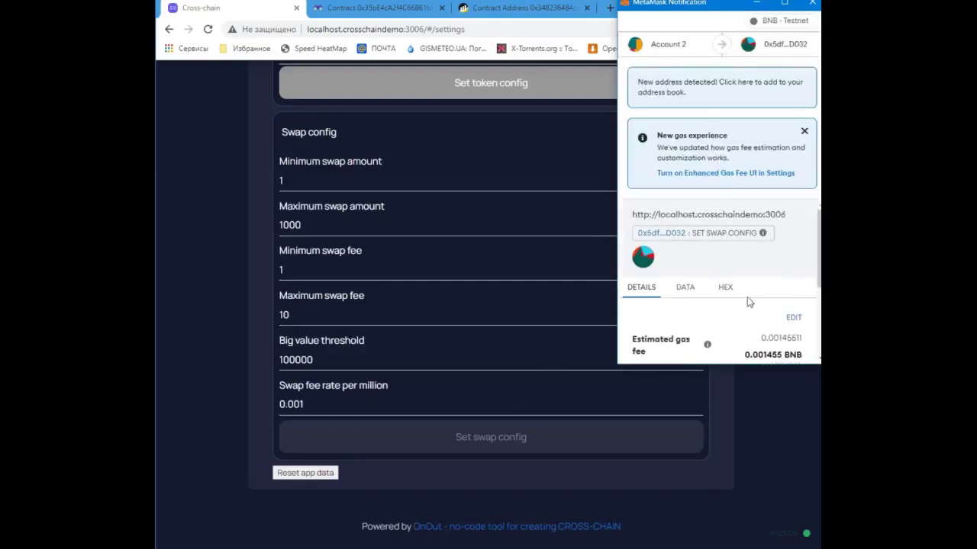
scroll(748, 303, "down", 5)
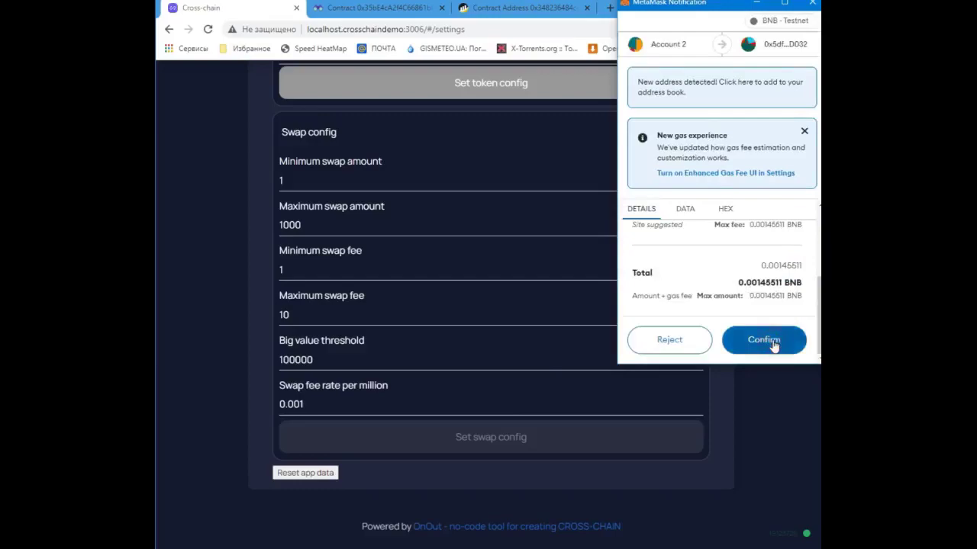
left_click(772, 342)
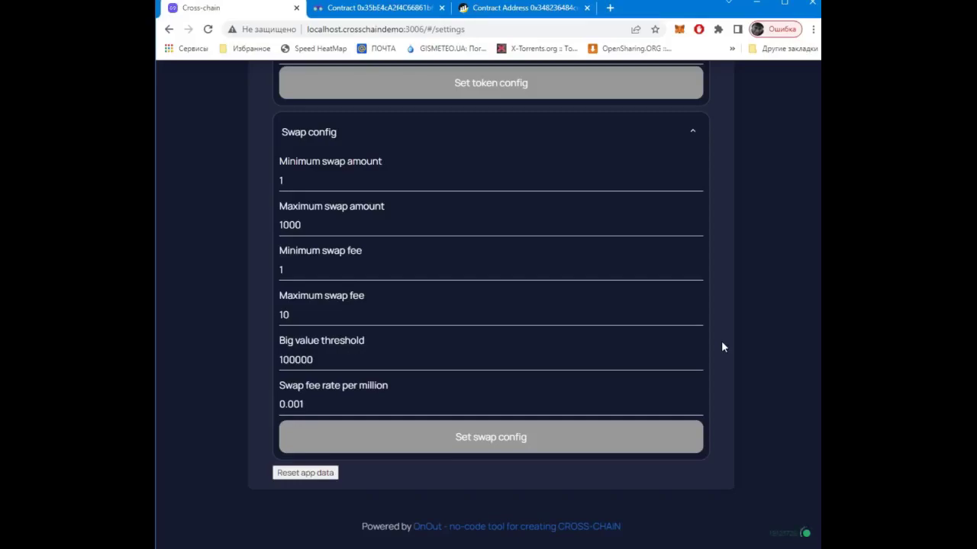
scroll(721, 347, "up", 1)
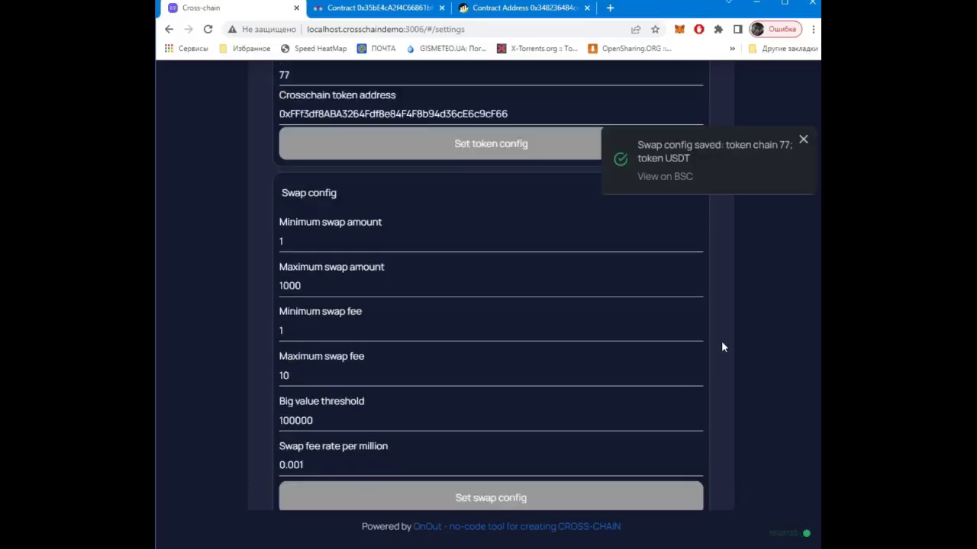
Step: Dismiss the swap config notice and highlight the validator node setup steps
left_click(804, 142)
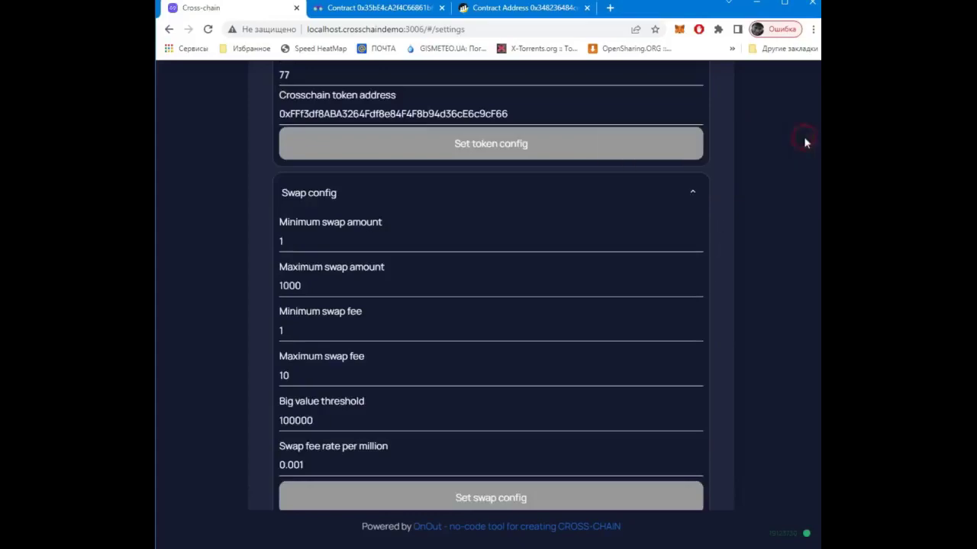
scroll(751, 246, "up", 7)
scroll(708, 280, "up", 10)
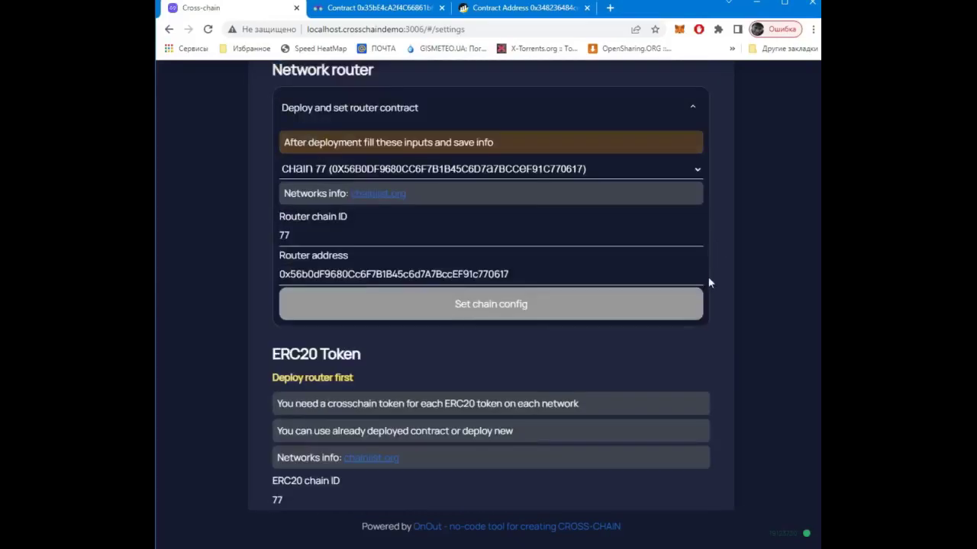
scroll(709, 283, "up", 1)
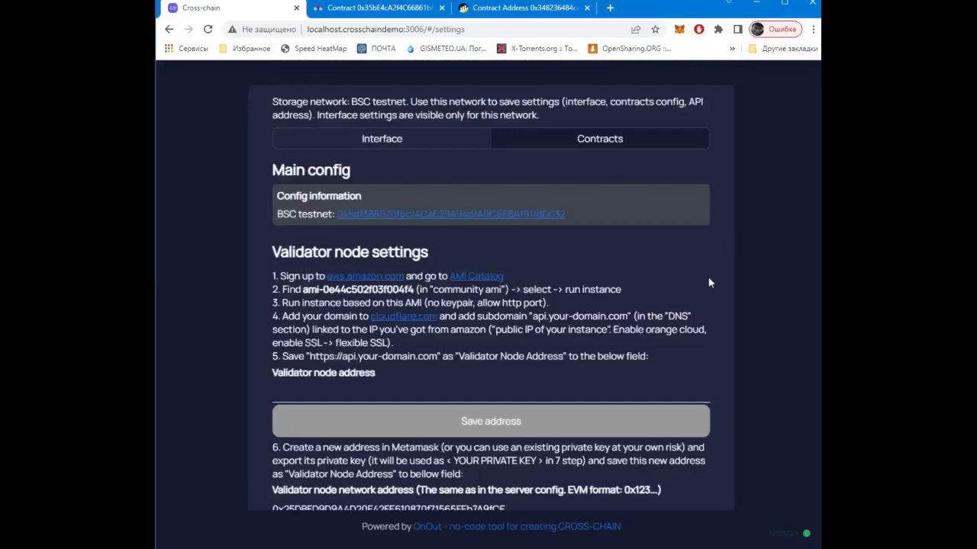
scroll(708, 283, "down", 1)
scroll(708, 283, "down", 1)
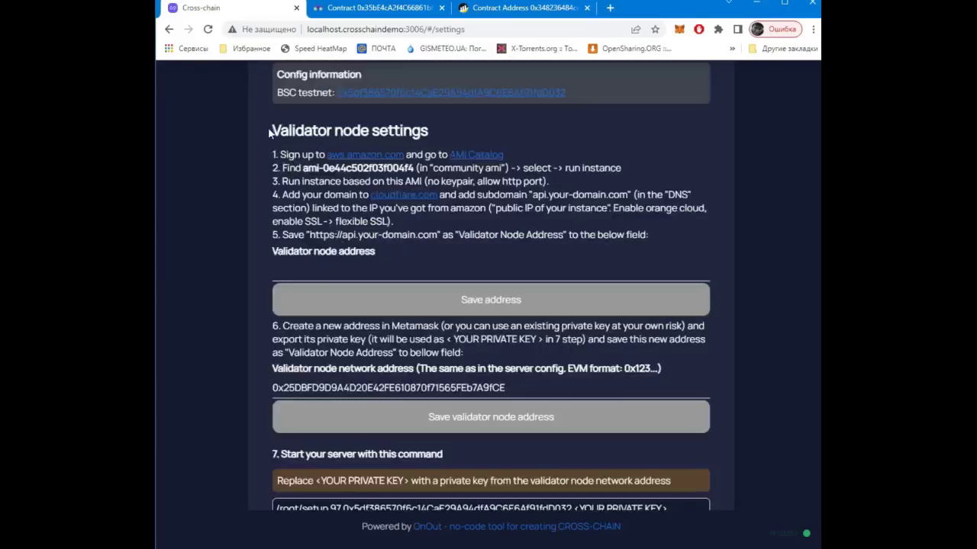
left_click_drag(272, 131, 390, 259)
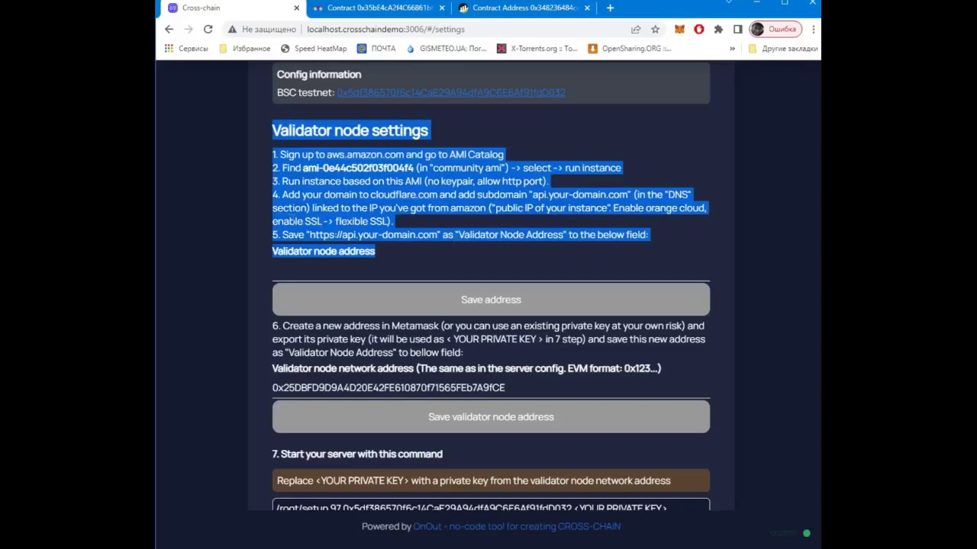
Step: Select the step 7 server start command, then focus the Validator node address field
scroll(274, 223, "down", 1)
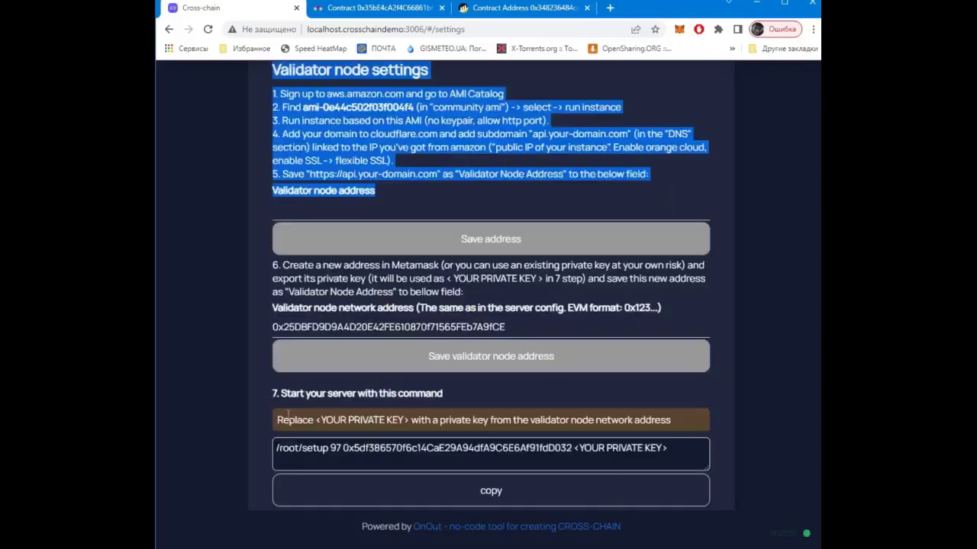
left_click_drag(278, 448, 296, 450)
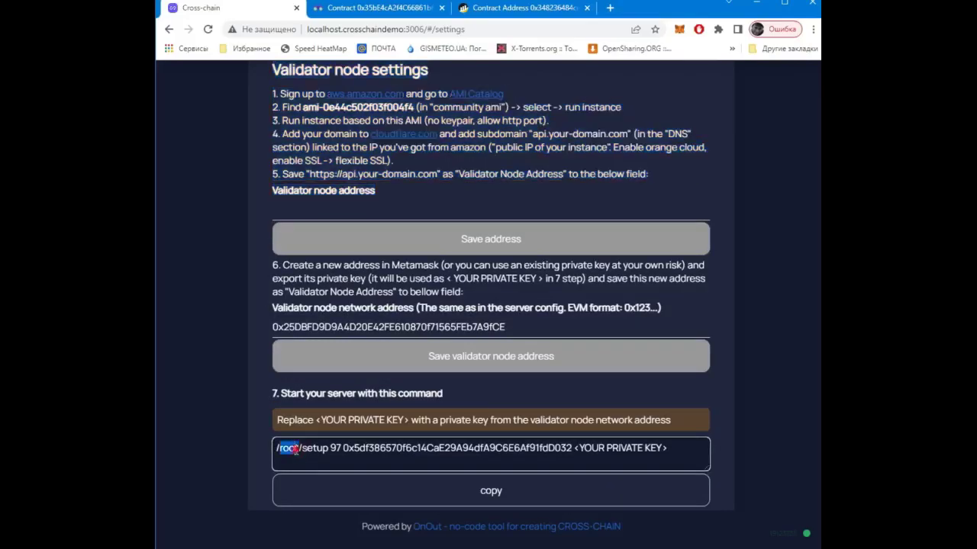
triple_click(294, 450)
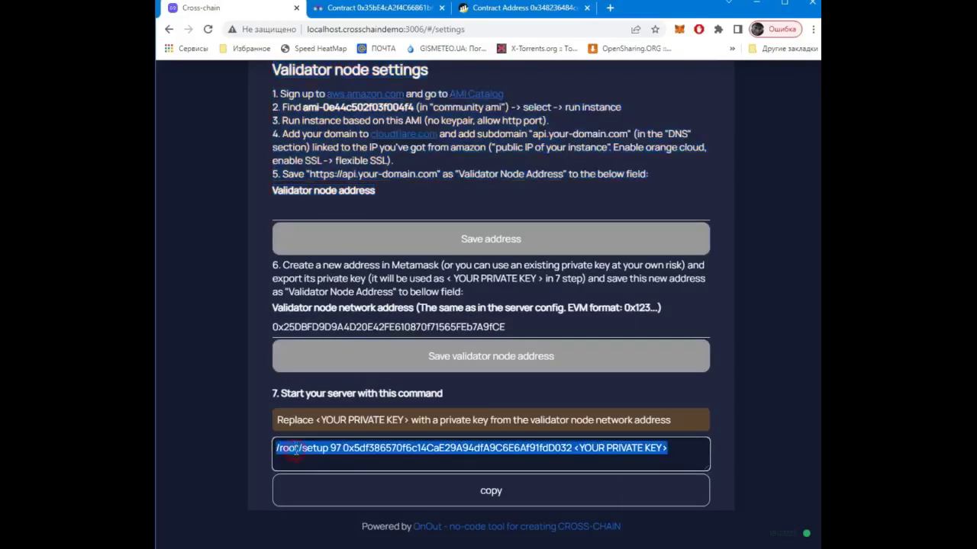
left_click(292, 214)
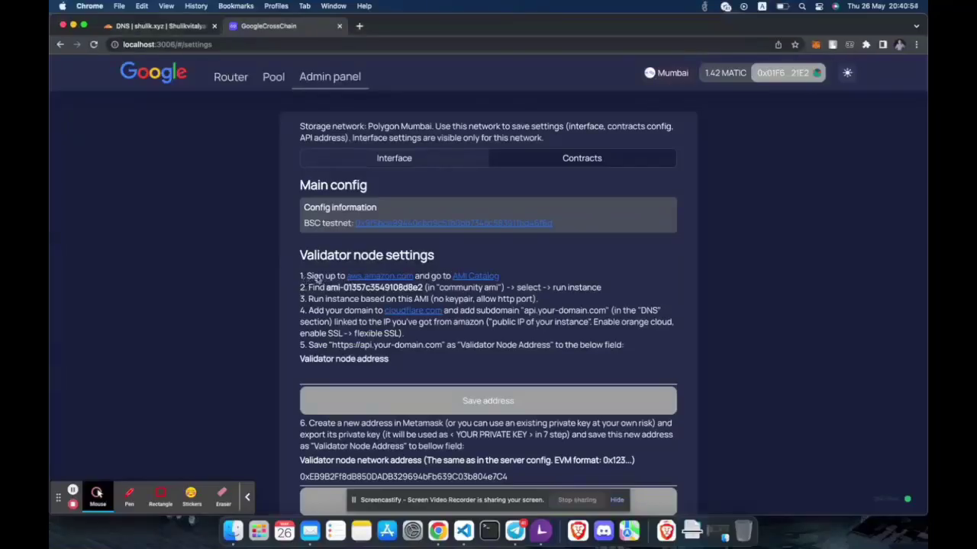
Step: Open the step 1 AMI Catalog in a new tab and copy AMI ID ami-01357c3549108d8e2
left_click_drag(306, 276, 416, 276)
left_click(427, 276)
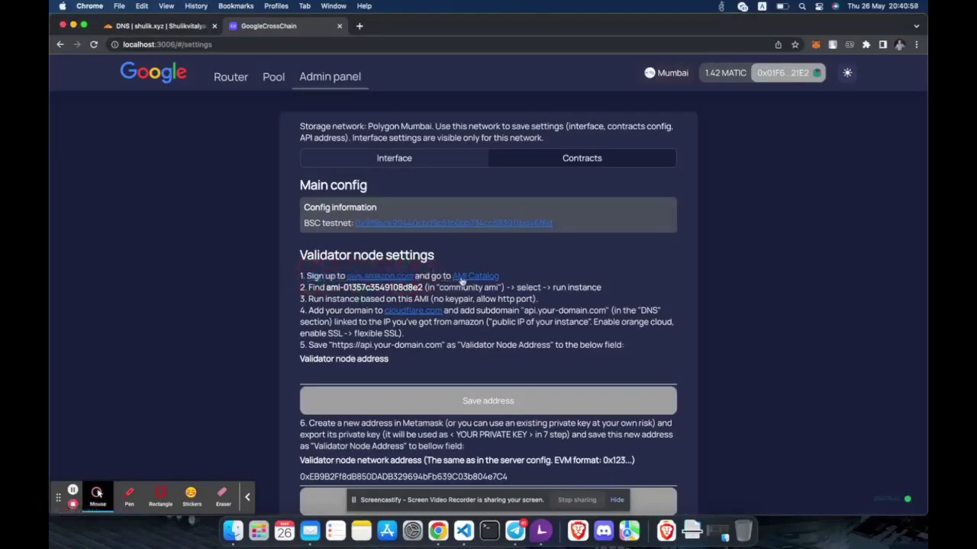
left_click(462, 277)
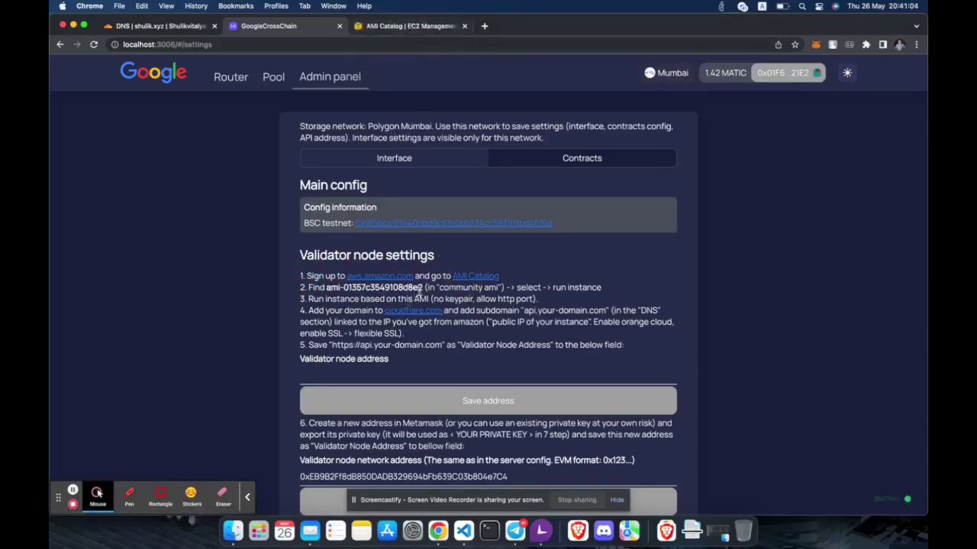
left_click_drag(423, 288, 328, 289)
key("super+c")
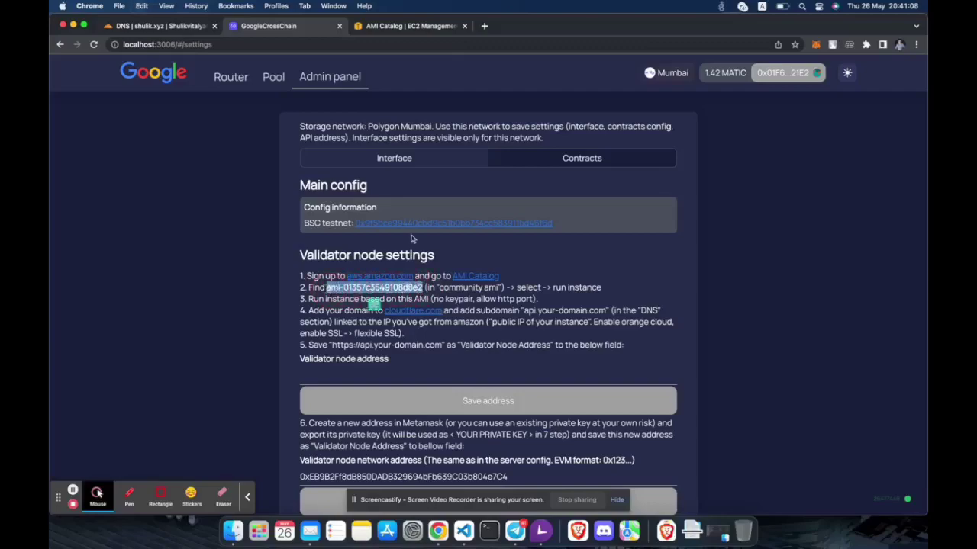
left_click(405, 27)
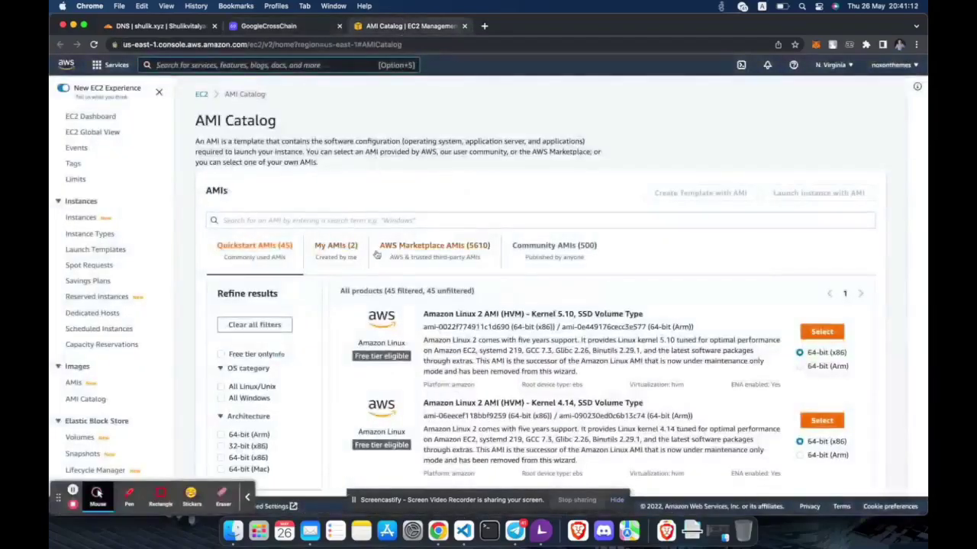
Step: Find community AMI ami-01357c3549108d8e2 (gorouter_260522) and launch an instance from it
left_click(462, 220)
key("super+v")
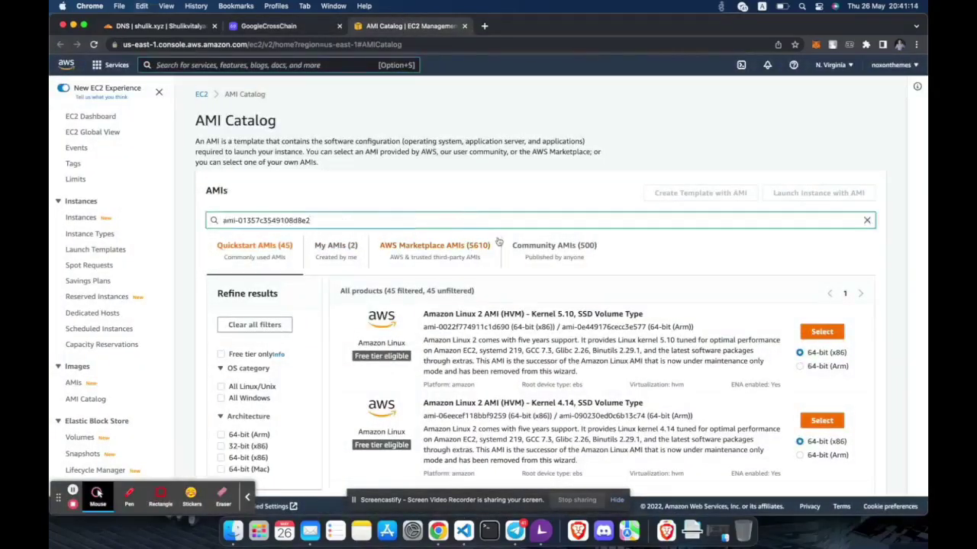
key("Return")
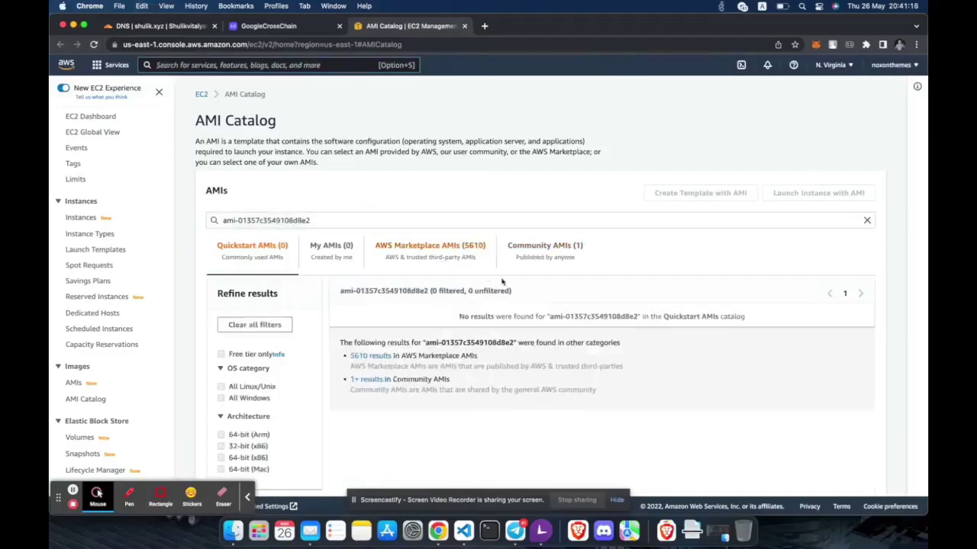
left_click(542, 250)
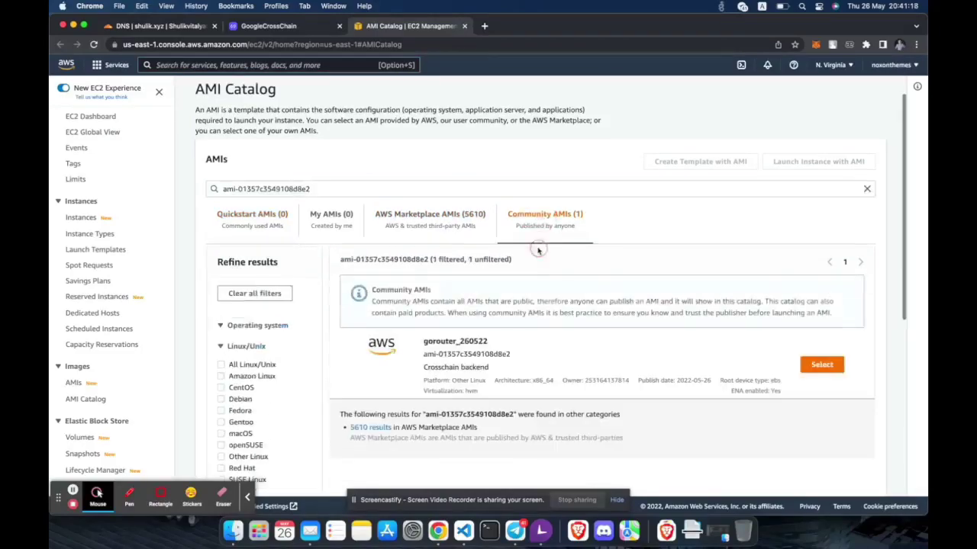
scroll(517, 331, "down", 1)
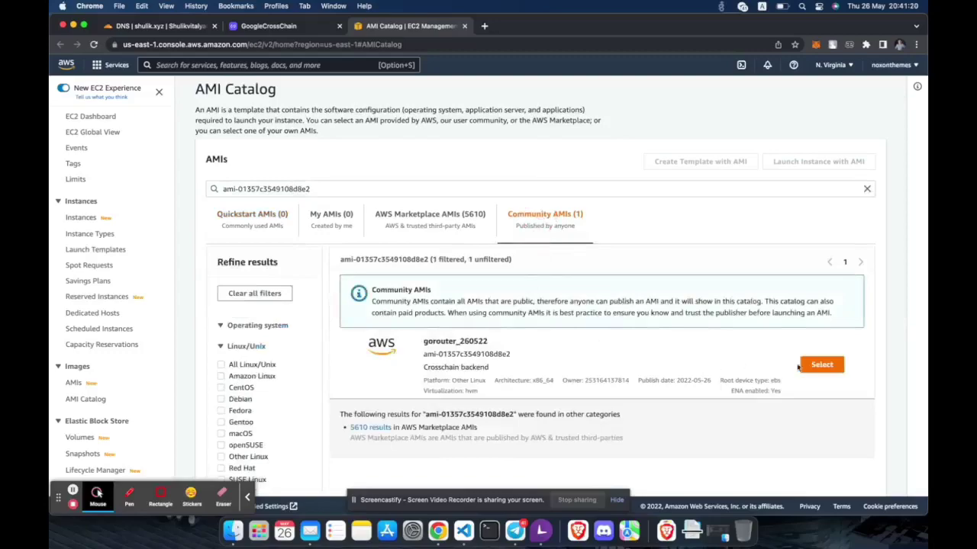
left_click(802, 368)
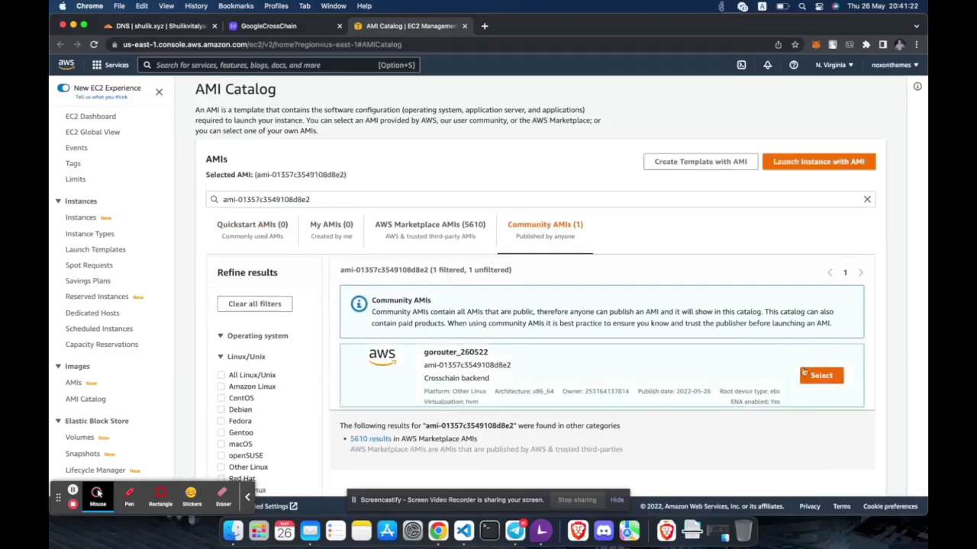
left_click(818, 162)
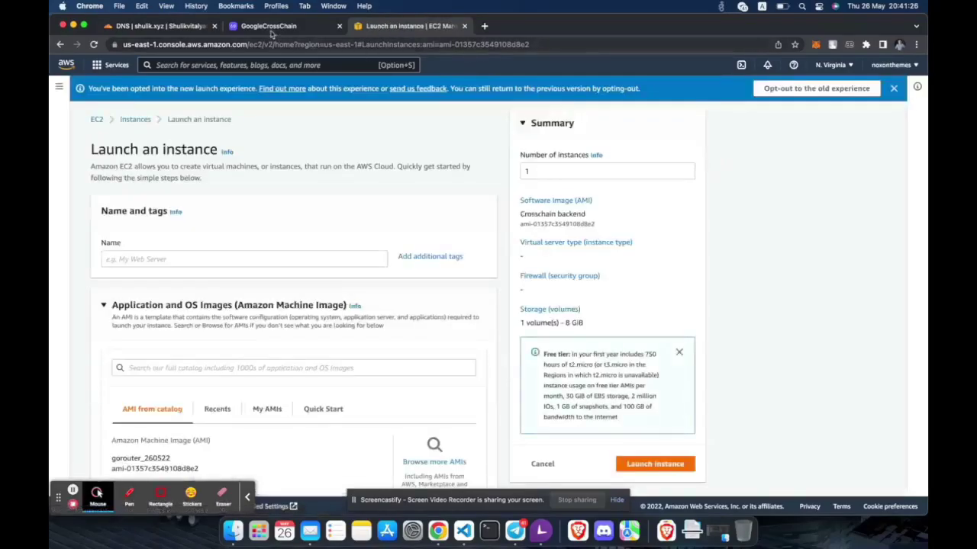
Step: Reread validator step 3's instance requirements: no keypair, HTTP port allowed
left_click(264, 26)
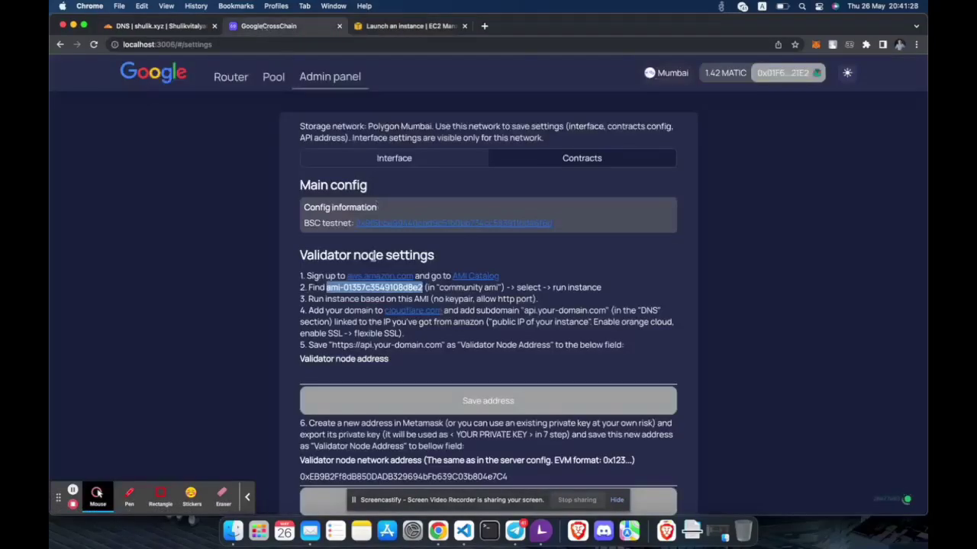
left_click(379, 302)
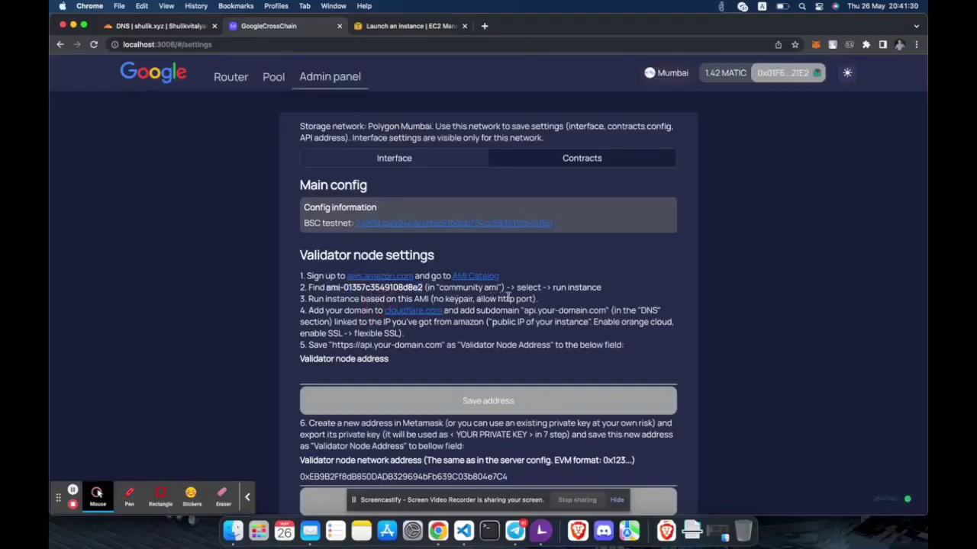
left_click_drag(535, 299, 431, 299)
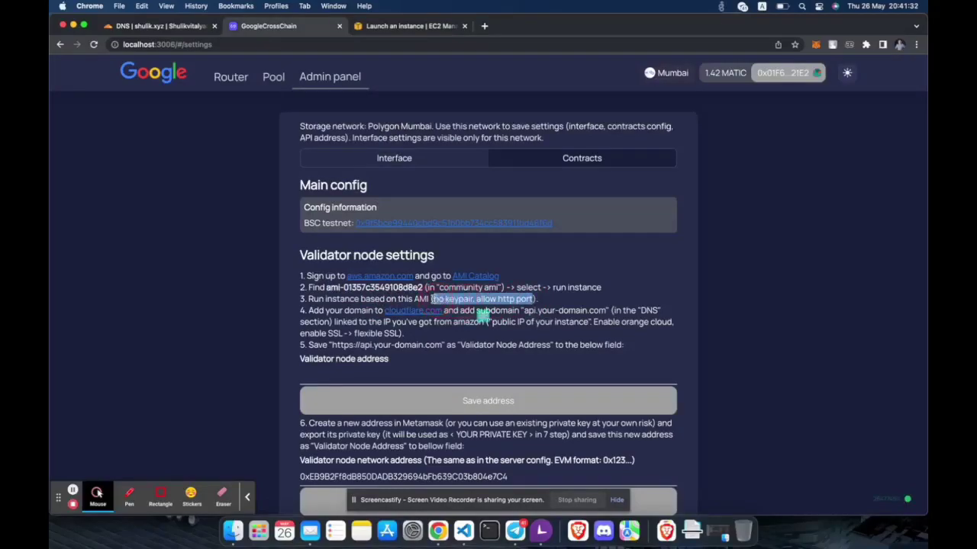
left_click(550, 305)
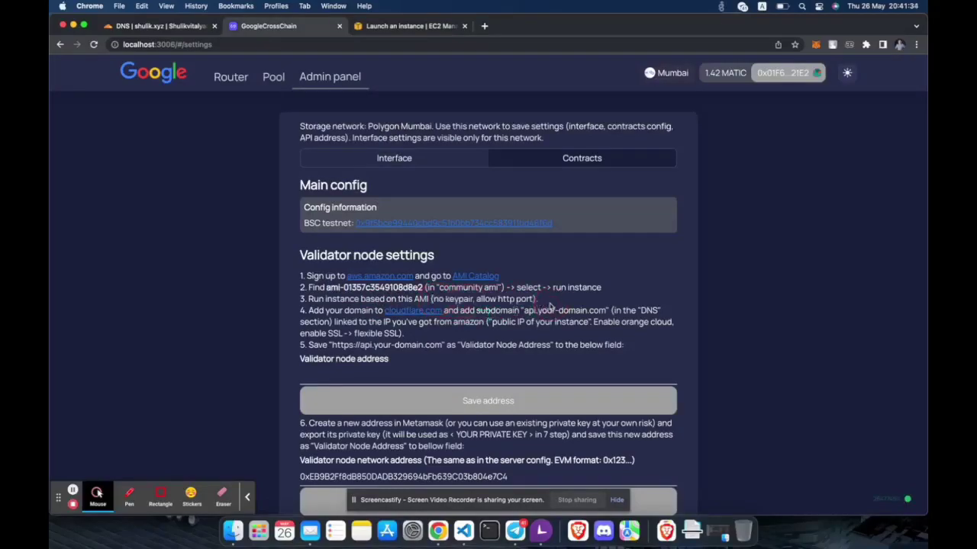
Step: Name the new instance 'Test-crosschain back'
left_click(408, 27)
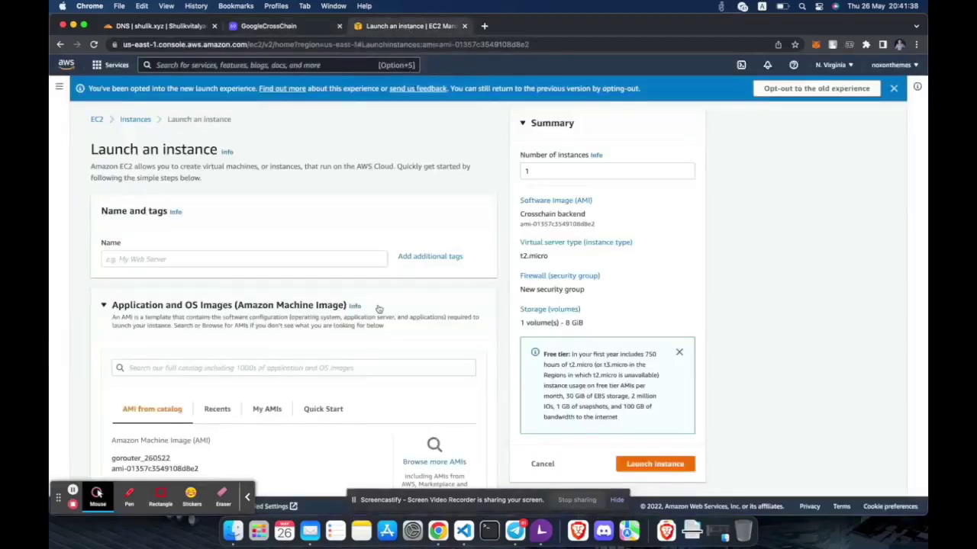
scroll(379, 308, "down", 2)
left_click(277, 215)
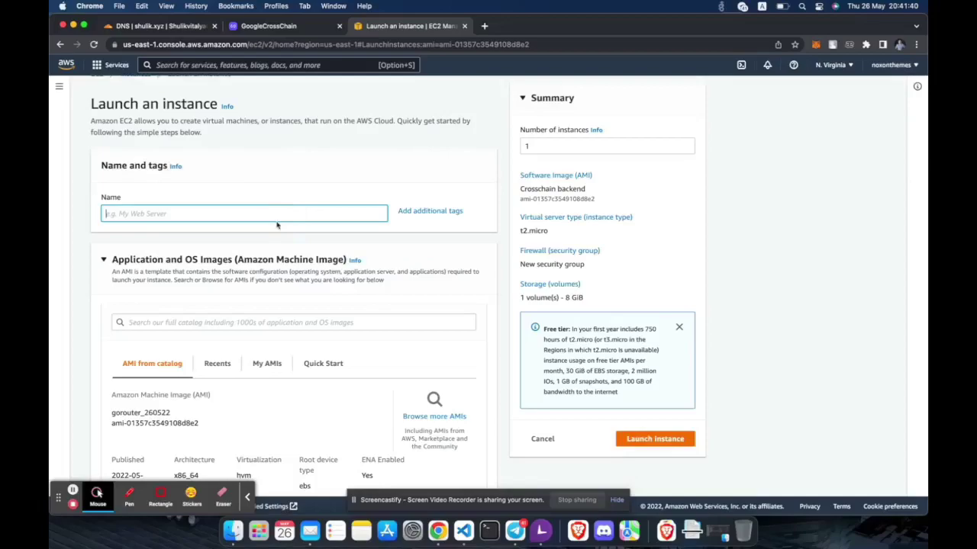
type("Test-crosschain back end")
Step: Set the instance to proceed without a key pair
scroll(214, 276, "down", 3)
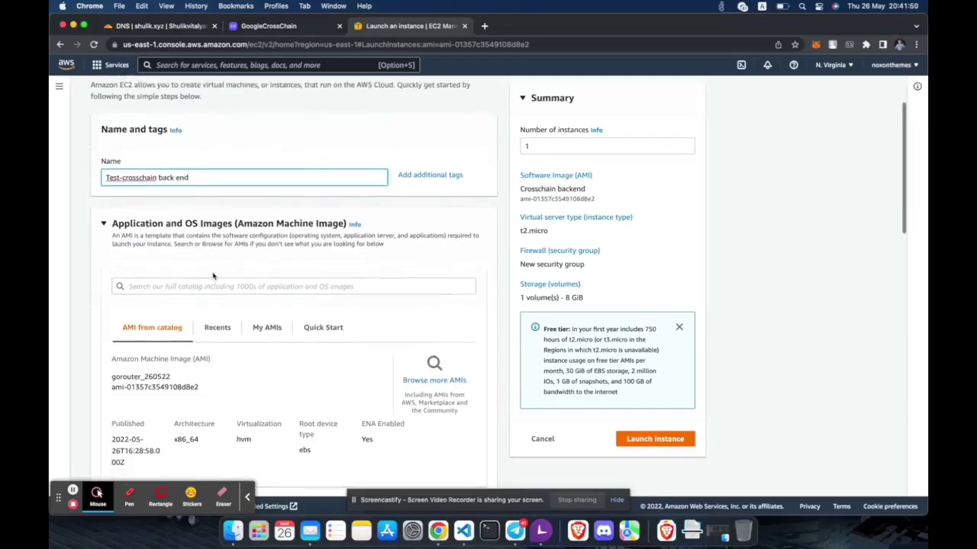
scroll(214, 276, "down", 10)
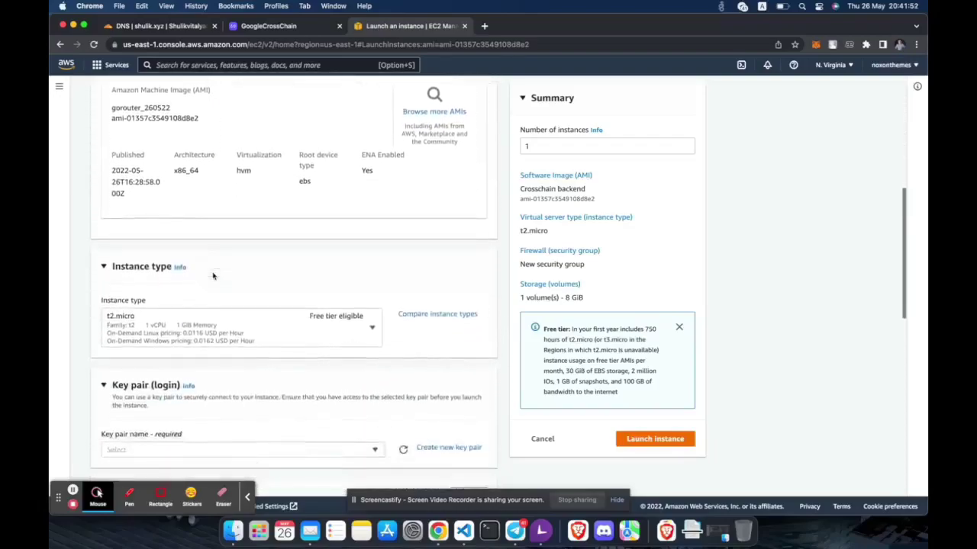
scroll(219, 311, "down", 3)
left_click(218, 319)
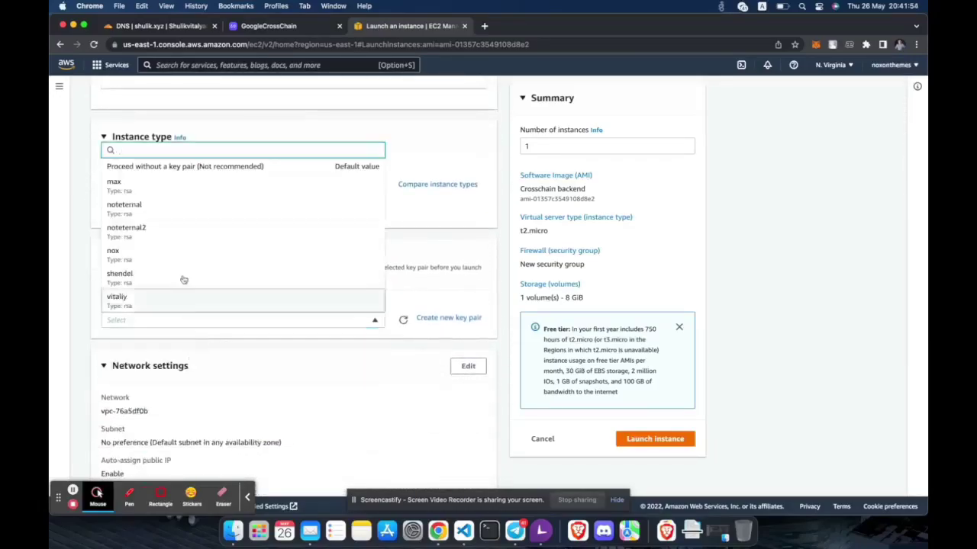
left_click(193, 167)
Step: Allow HTTPS and HTTP traffic from the internet and launch the instance
scroll(224, 278, "down", 9)
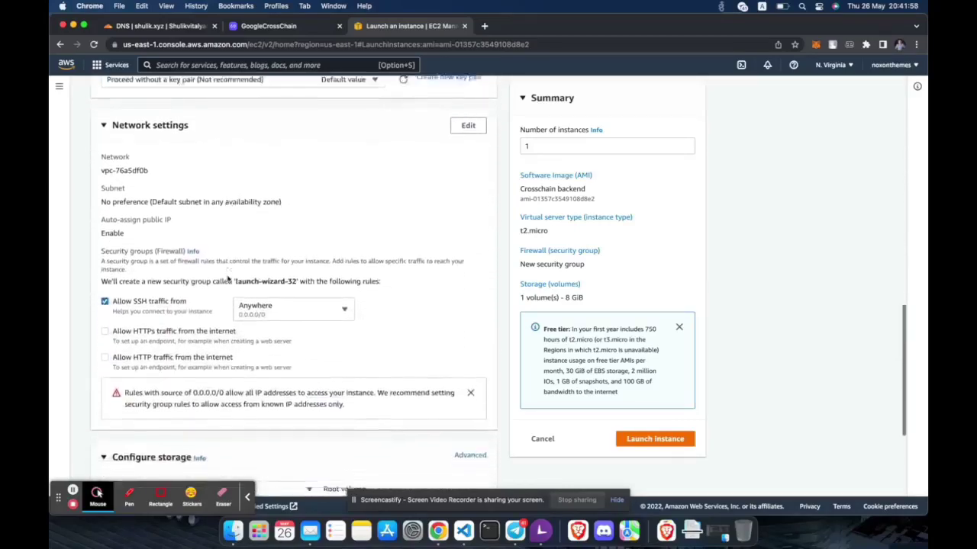
scroll(227, 278, "down", 1)
left_click(104, 297)
left_click(105, 323)
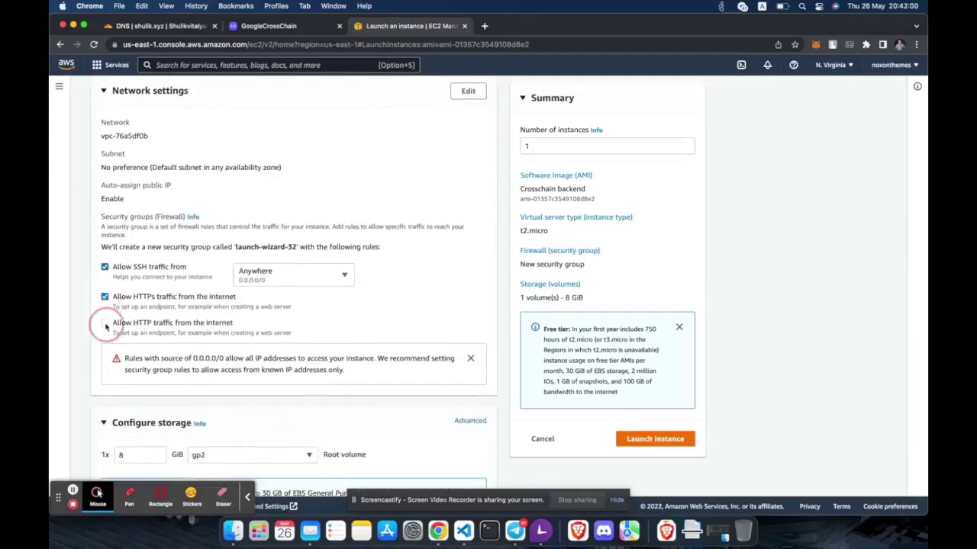
scroll(174, 314, "down", 6)
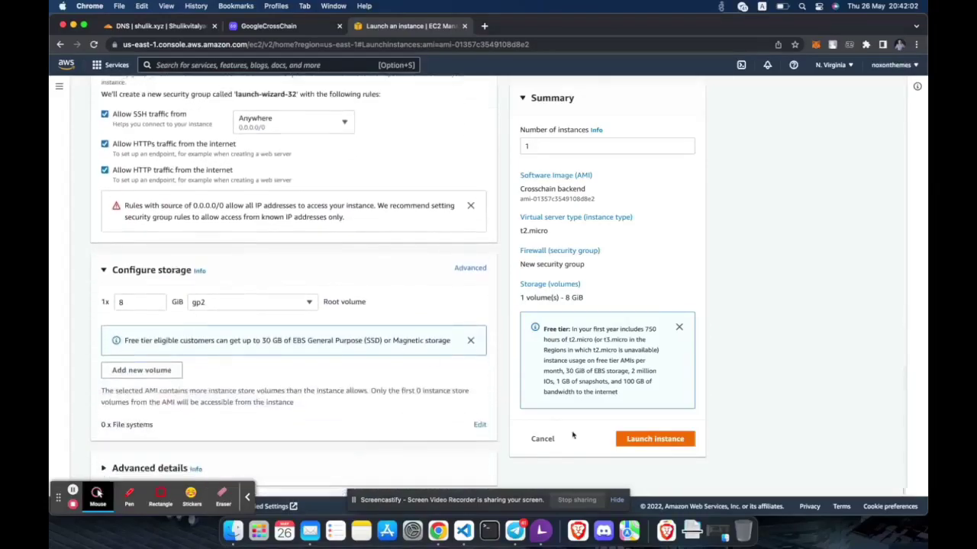
left_click(657, 444)
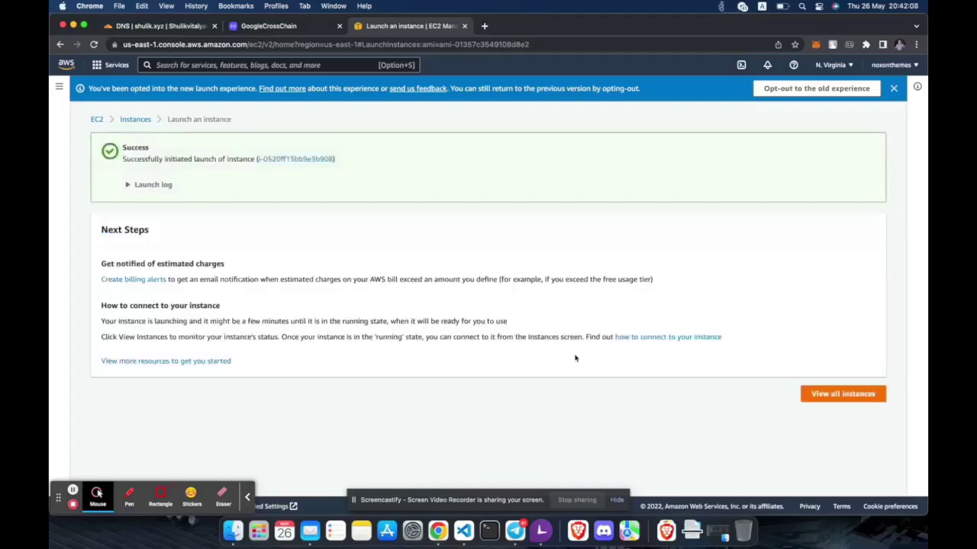
Step: Open the launched instance in a filtered Instances list, then return to the admin panel
left_click(290, 160)
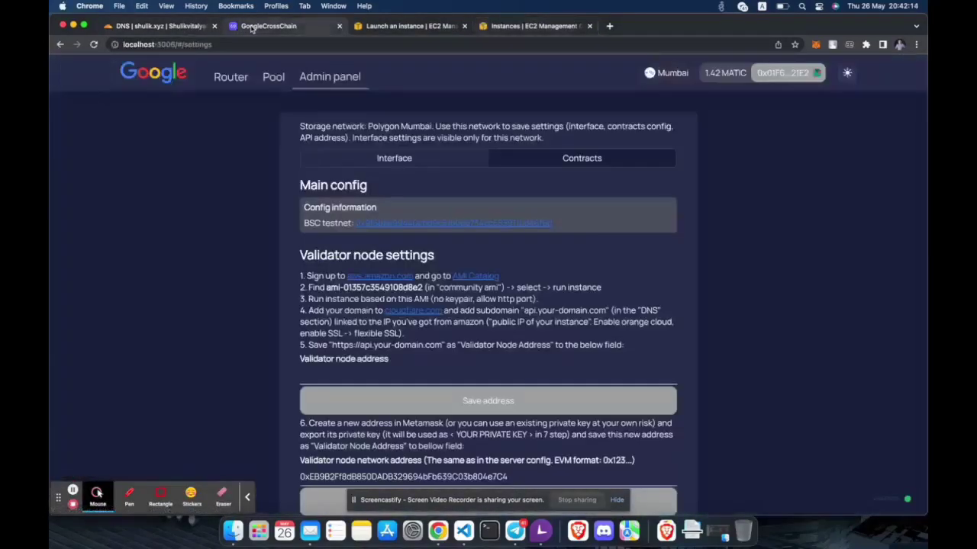
left_click(263, 26)
Step: Review the remaining validator node steps, then return to the pending Test-crosschain instance list
scroll(412, 294, "down", 2)
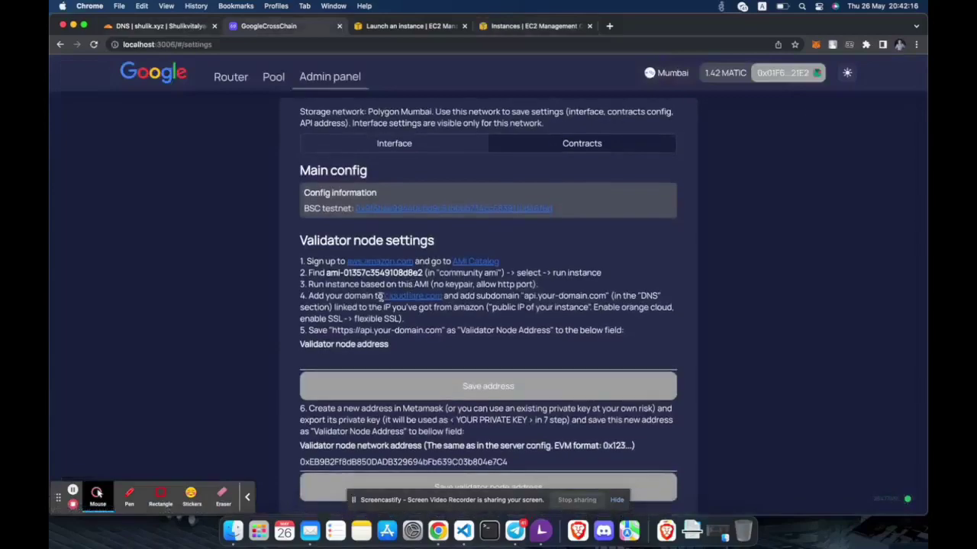
scroll(398, 301, "down", 1)
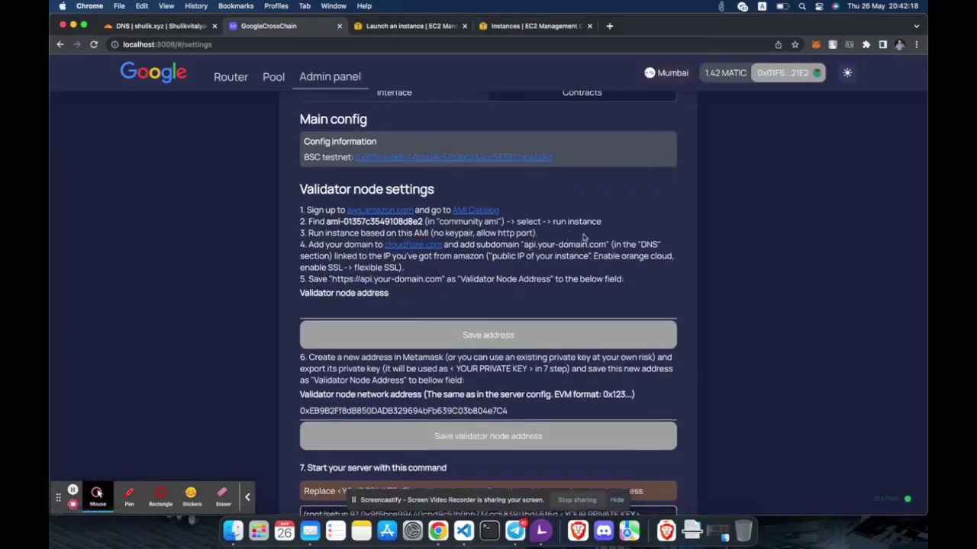
scroll(440, 266, "down", 1)
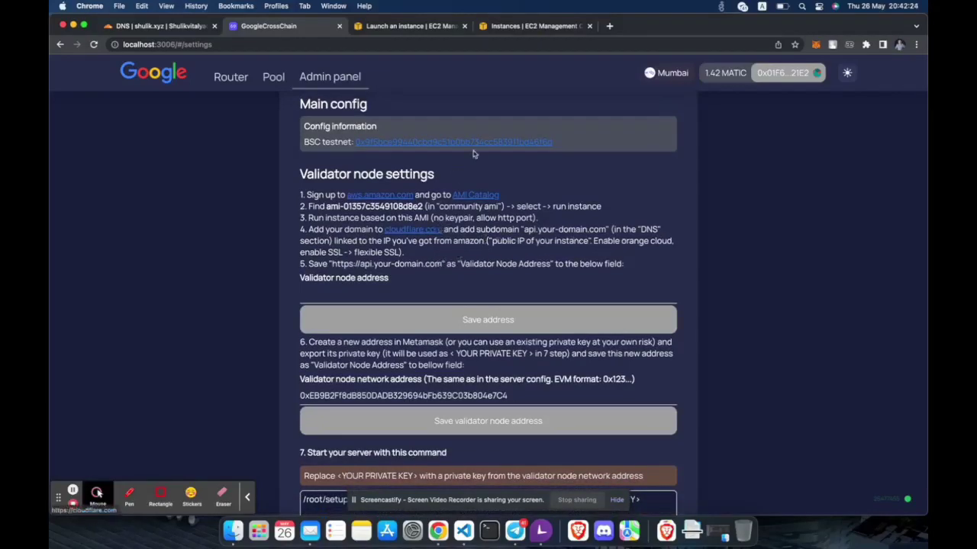
left_click(508, 29)
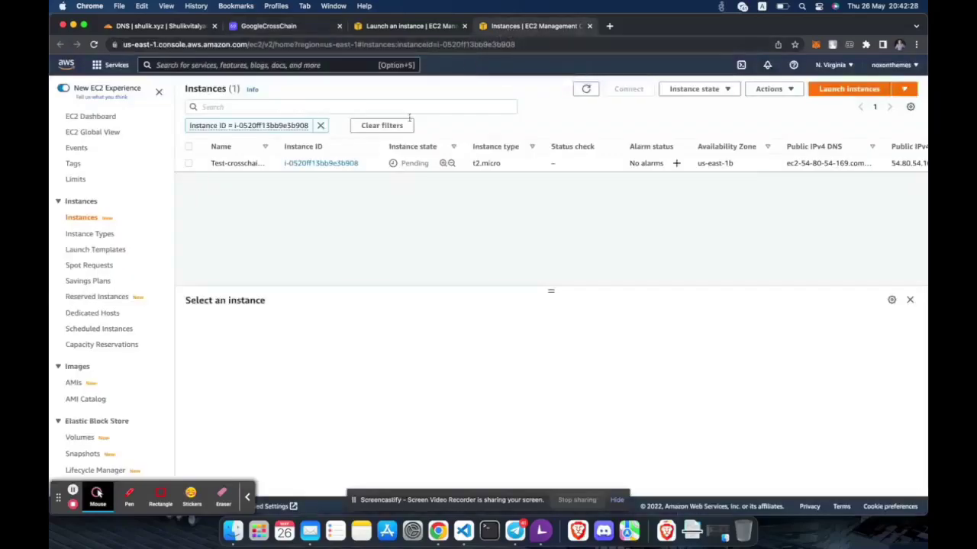
Step: Open the instance summary and select its public IPv4 address 54.80.54.169
left_click(328, 165)
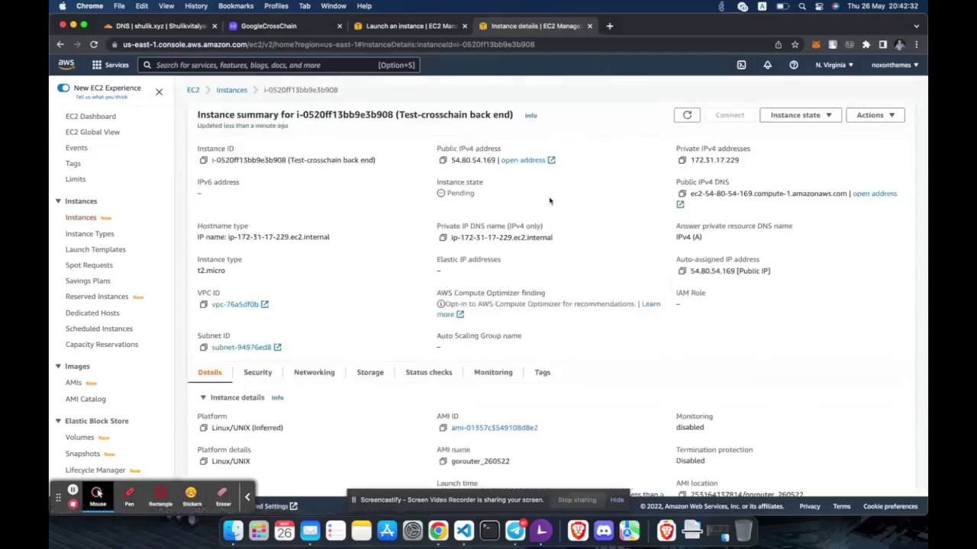
left_click_drag(495, 160, 447, 162)
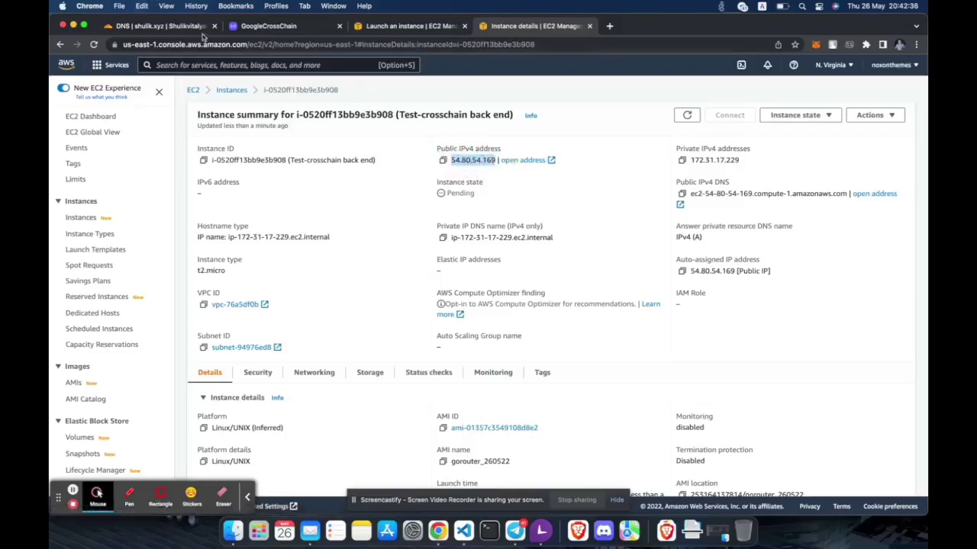
left_click(266, 27)
left_click(373, 294)
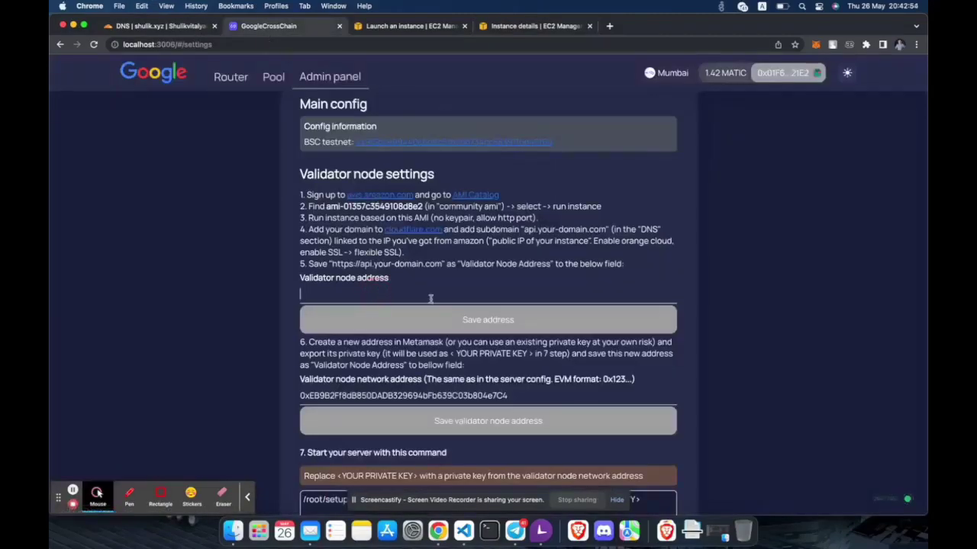
type("https")
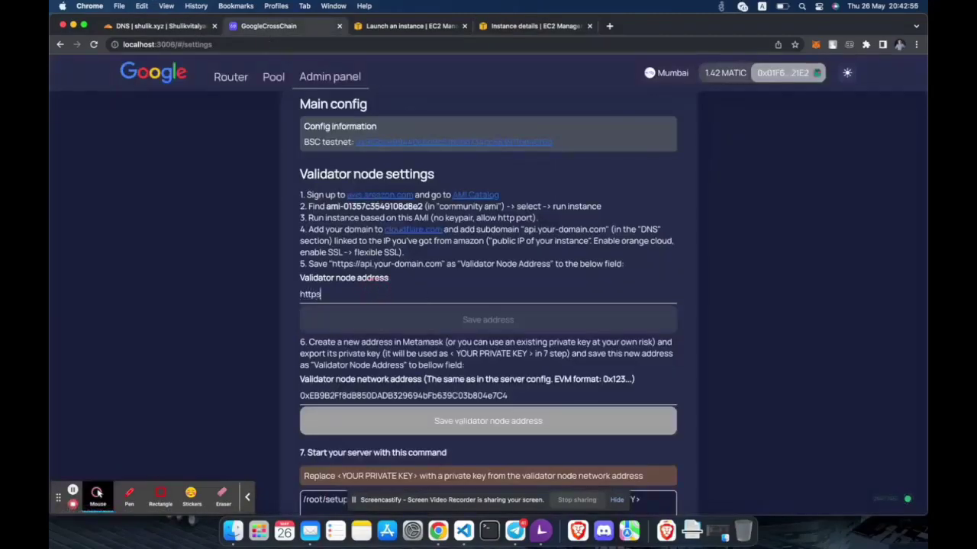
type("://ap")
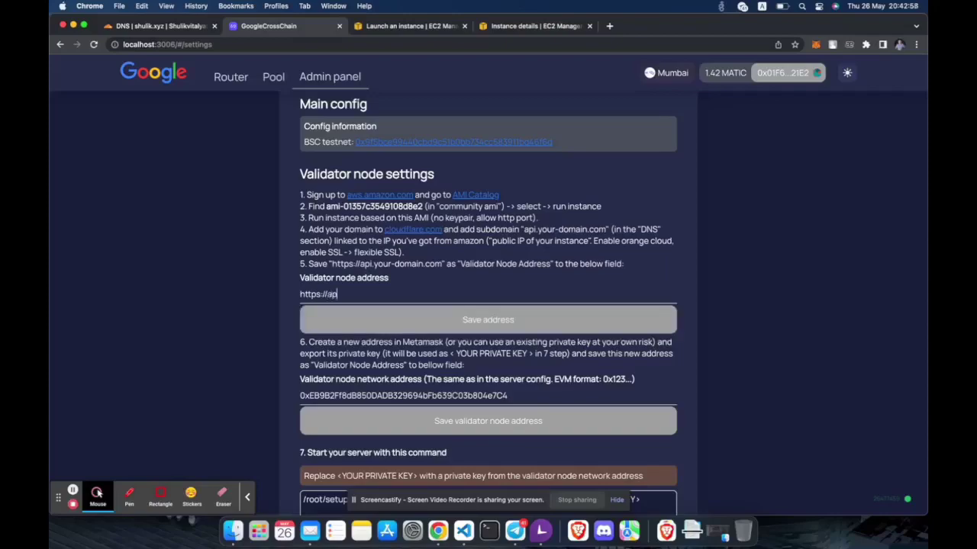
type("i.shulik.xyz")
left_click(466, 322)
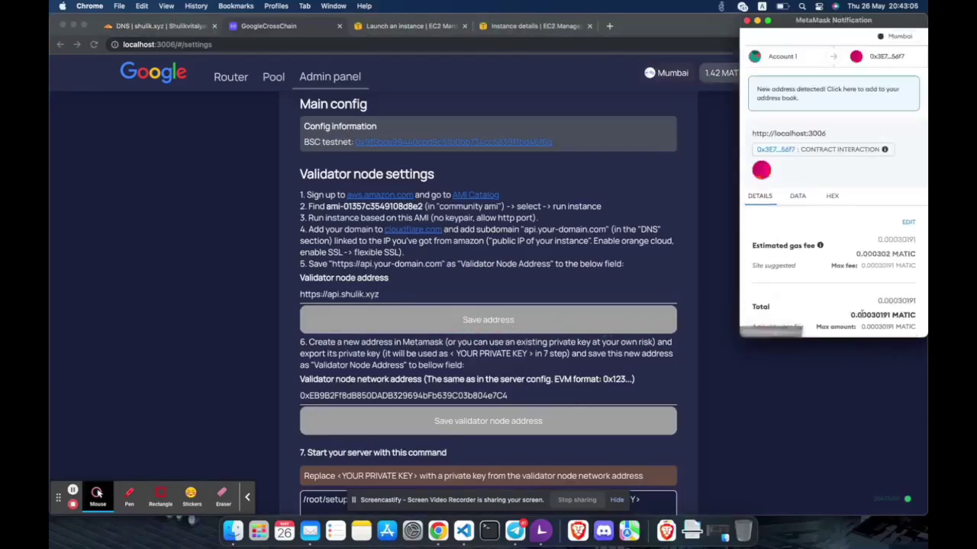
left_click(863, 317)
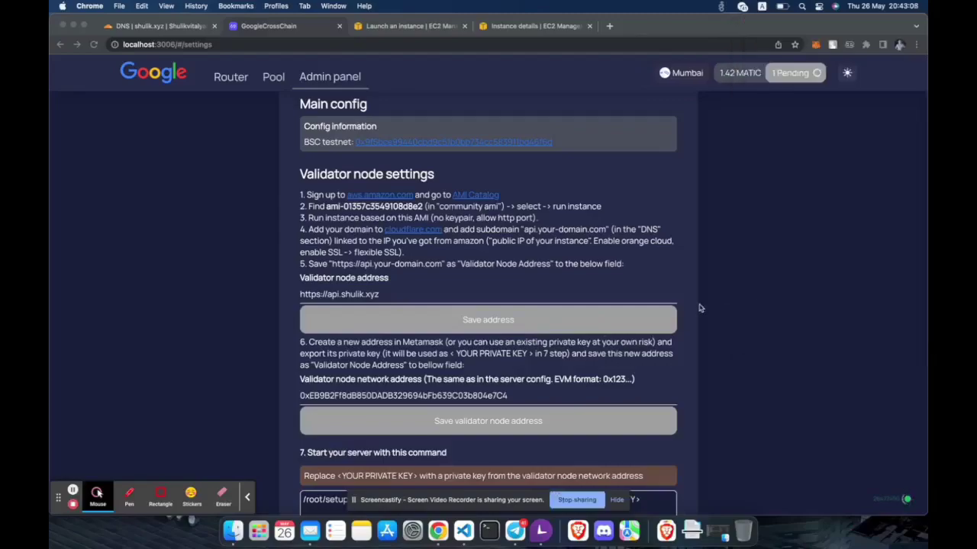
Step: Read the later validator steps, including step 6's MetaMask note, then return to EC2
scroll(589, 342, "down", 3)
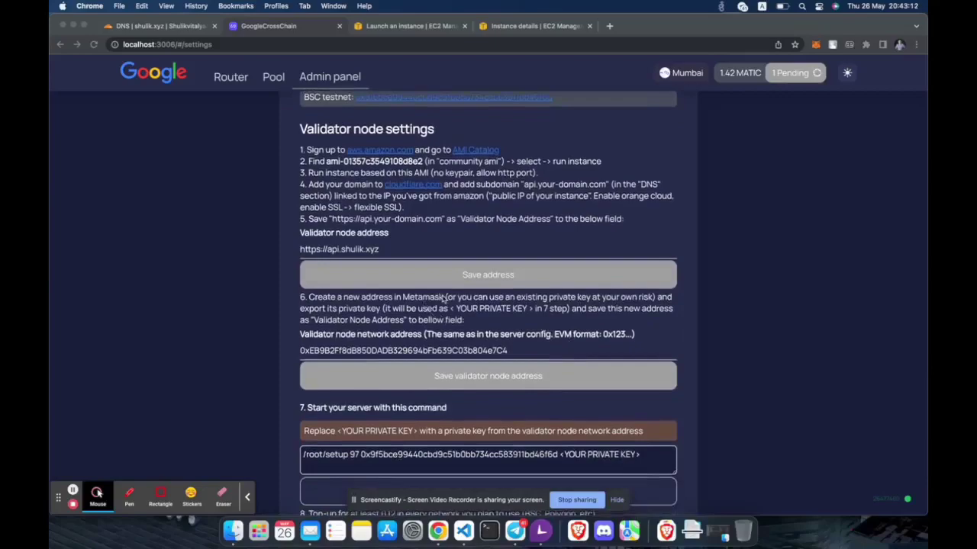
left_click_drag(402, 297, 444, 298)
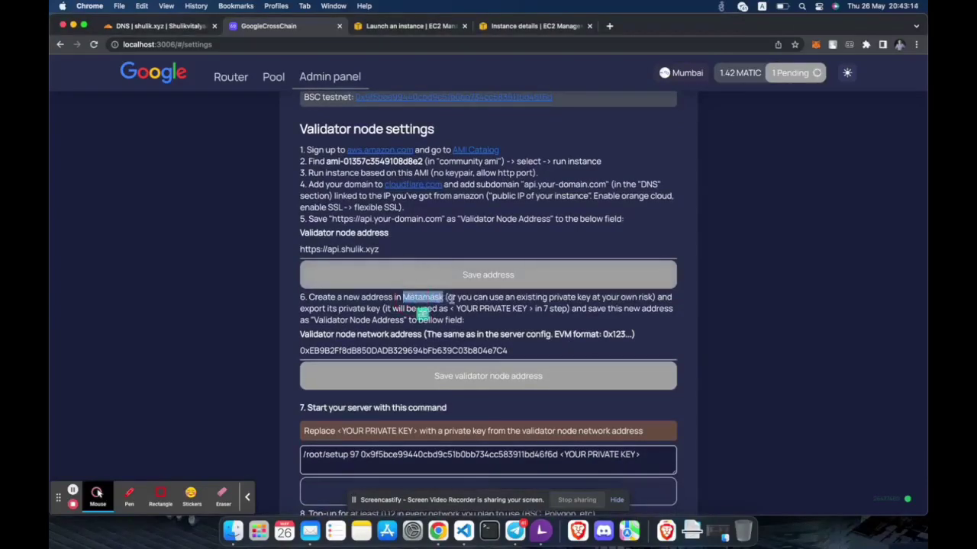
left_click(458, 301)
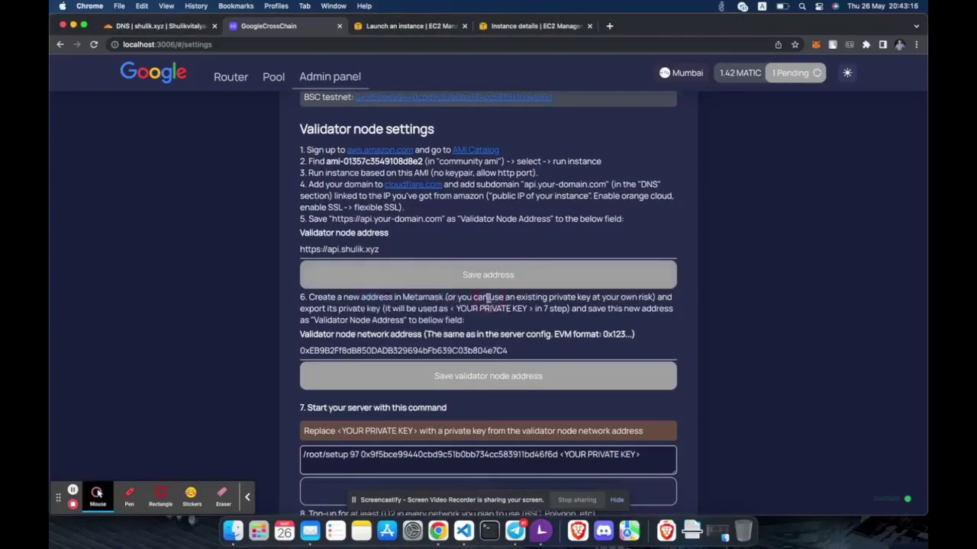
scroll(479, 320, "down", 2)
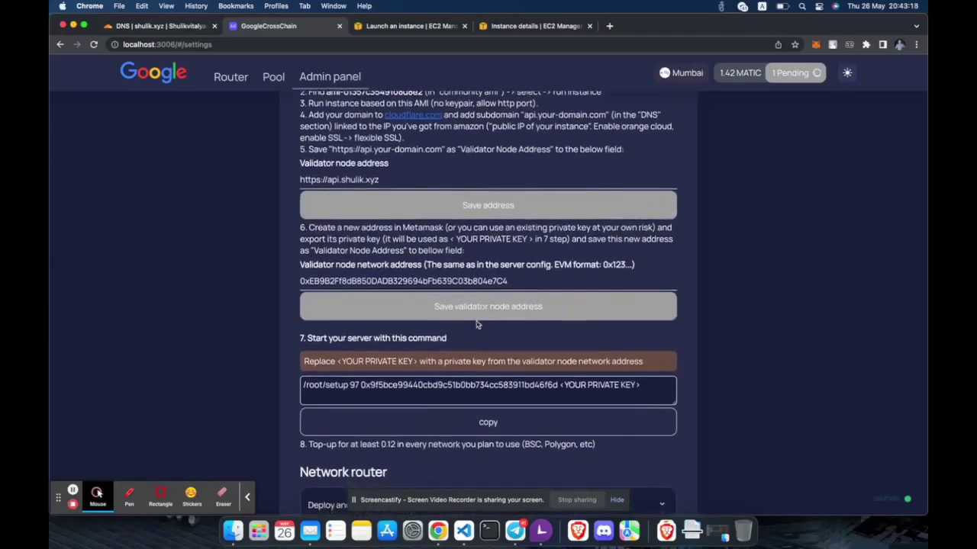
scroll(477, 324, "down", 2)
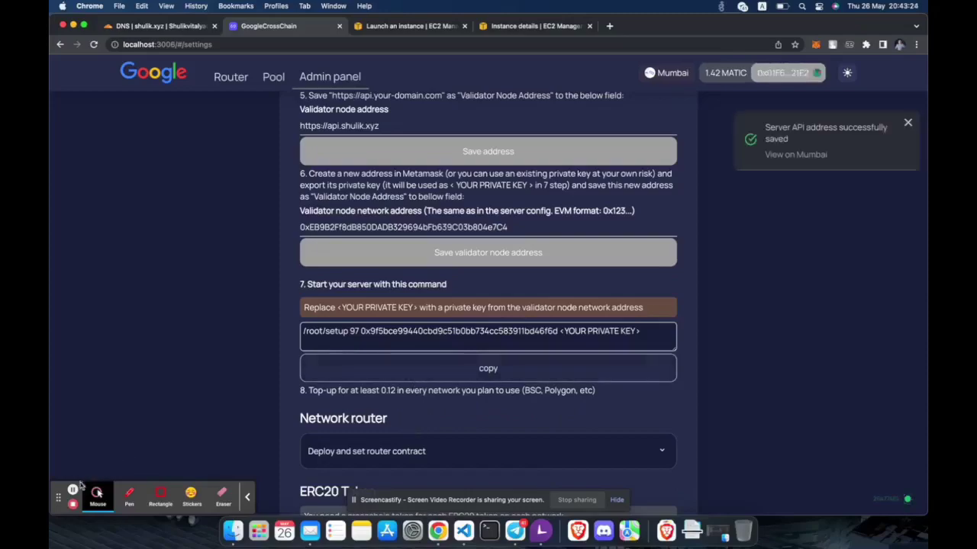
left_click(73, 490)
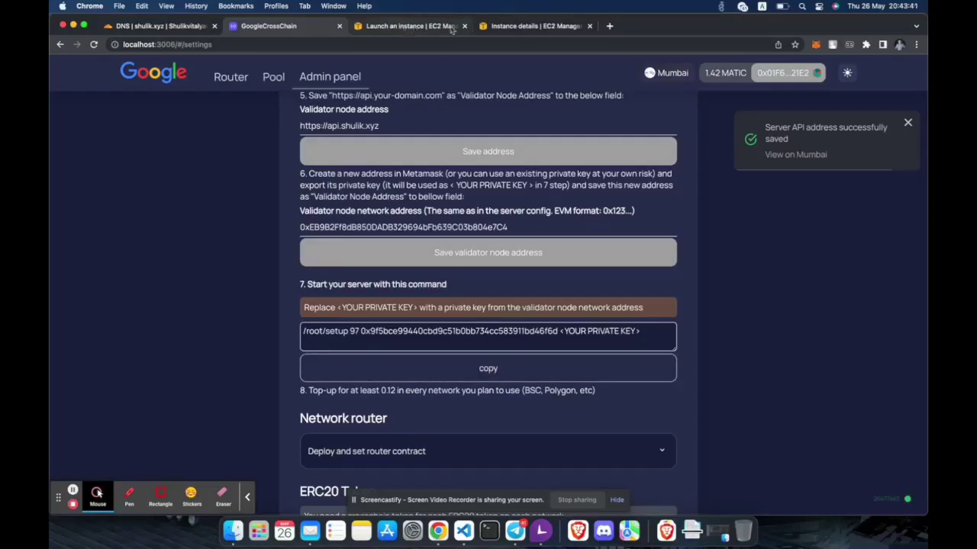
left_click(499, 30)
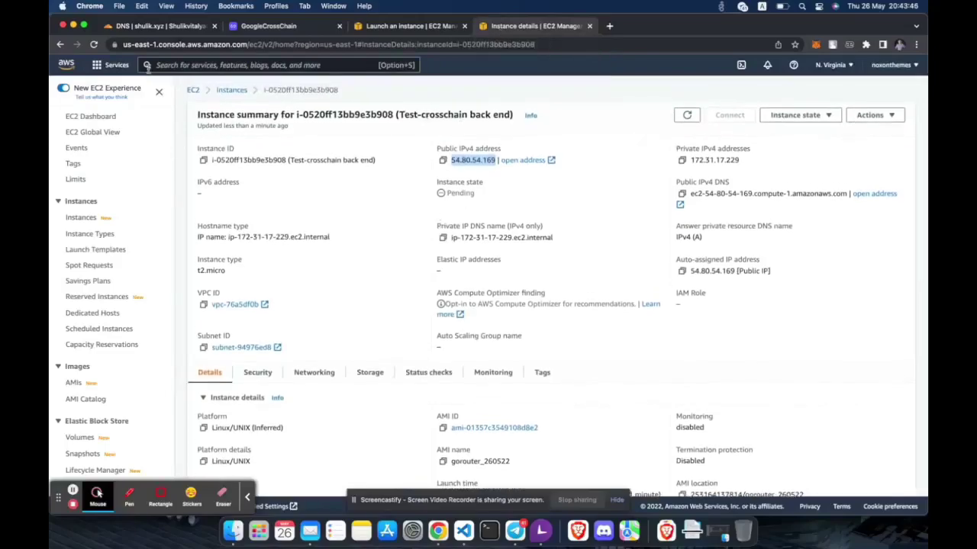
Step: Refresh the instance details to show Running and open its Connect options
left_click(93, 44)
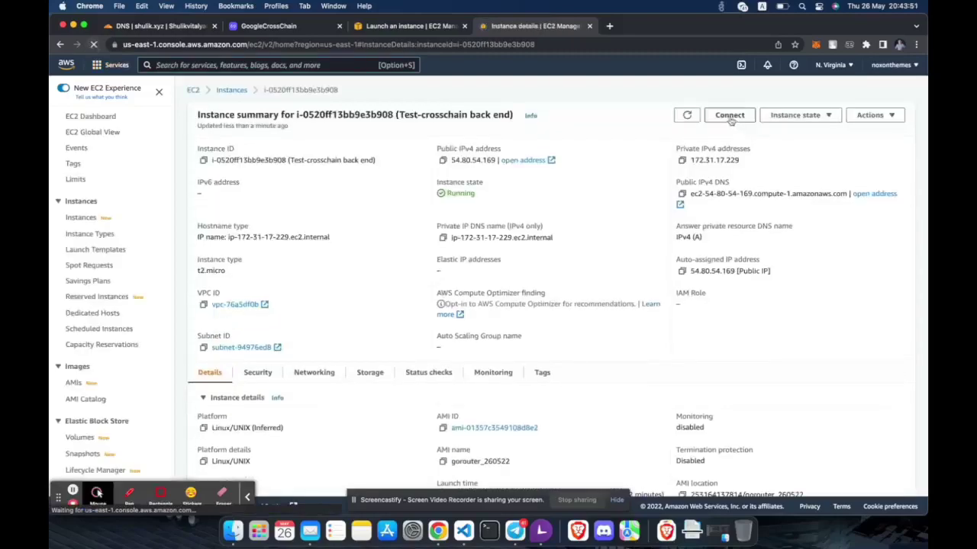
left_click(730, 116)
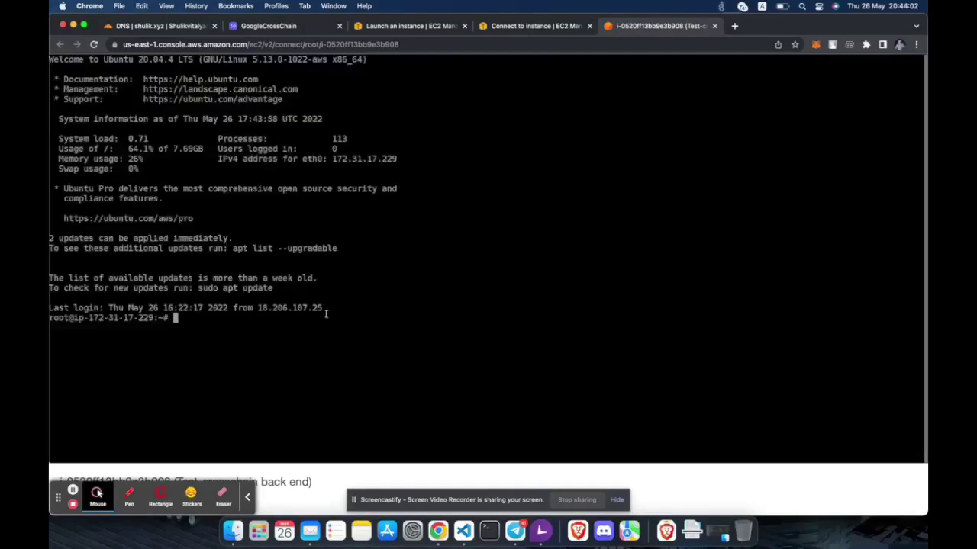
Step: Run the /root/setup command to build and start the crosschain api, then type 'pm2 logs api'
key("super+v")
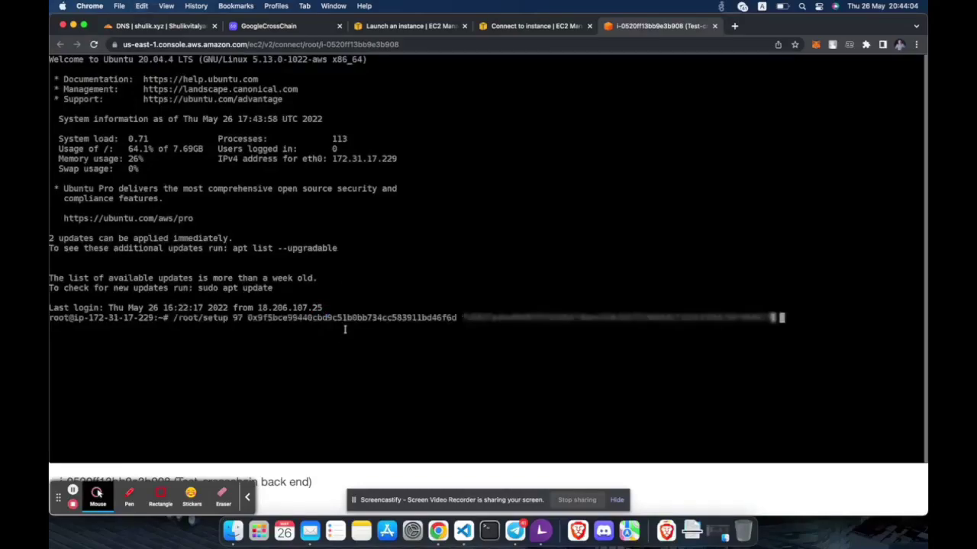
key("Return")
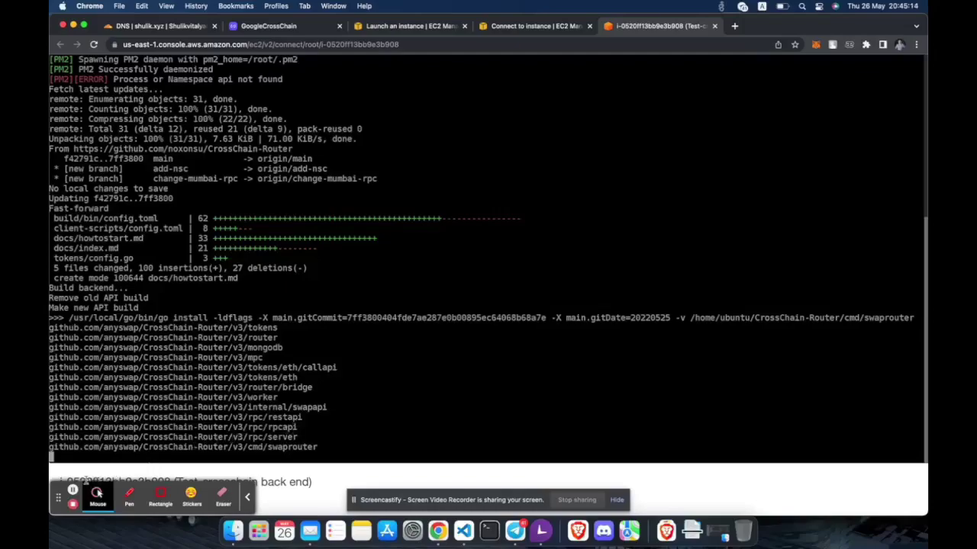
left_click(73, 490)
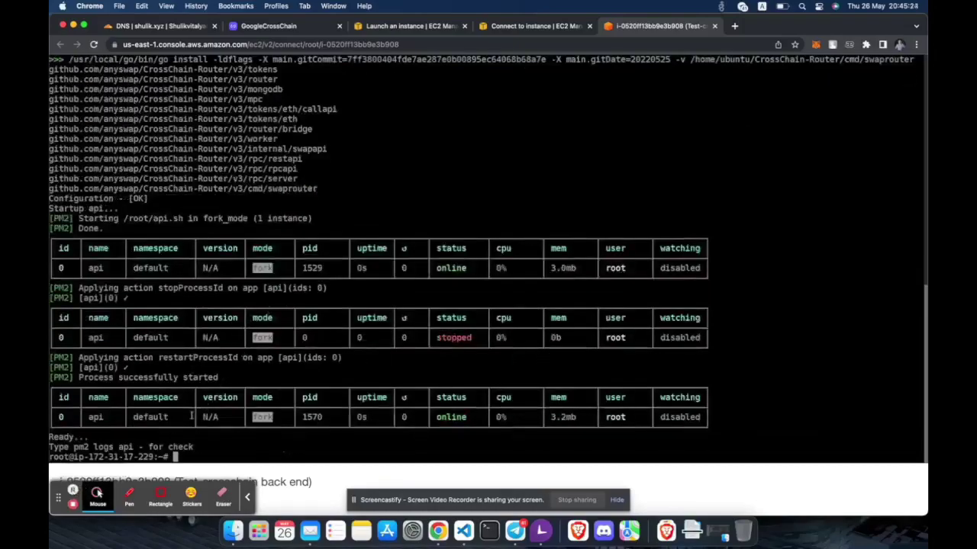
left_click_drag(134, 451, 75, 452)
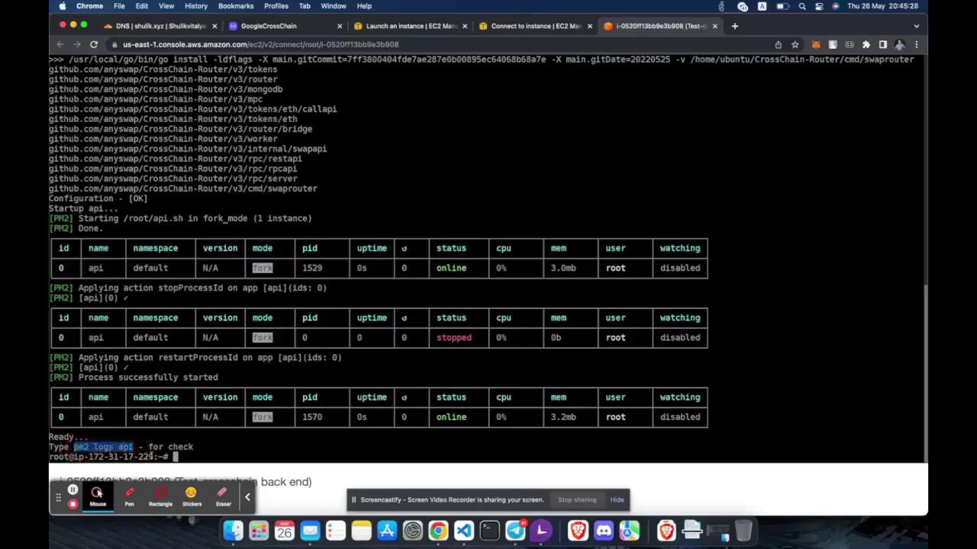
left_click(187, 455)
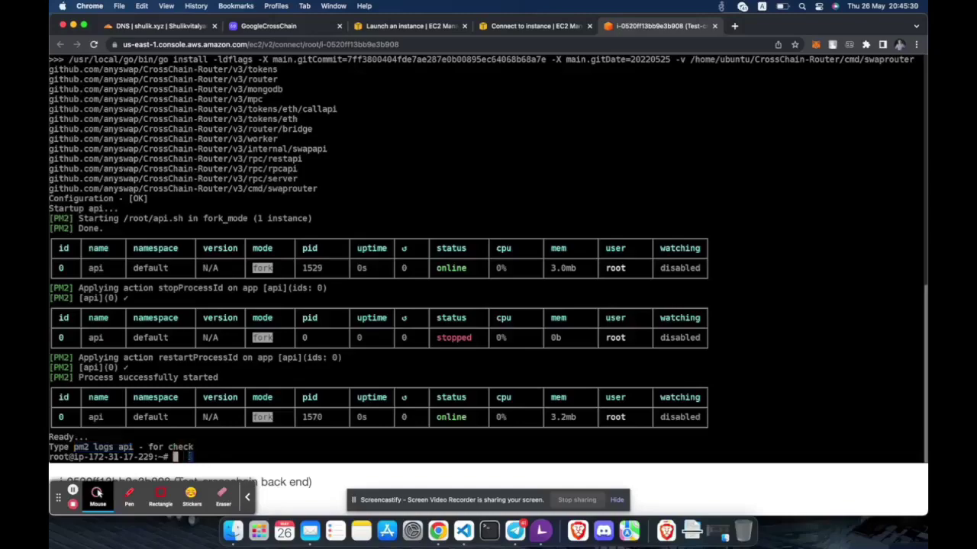
type("pm2 logs api")
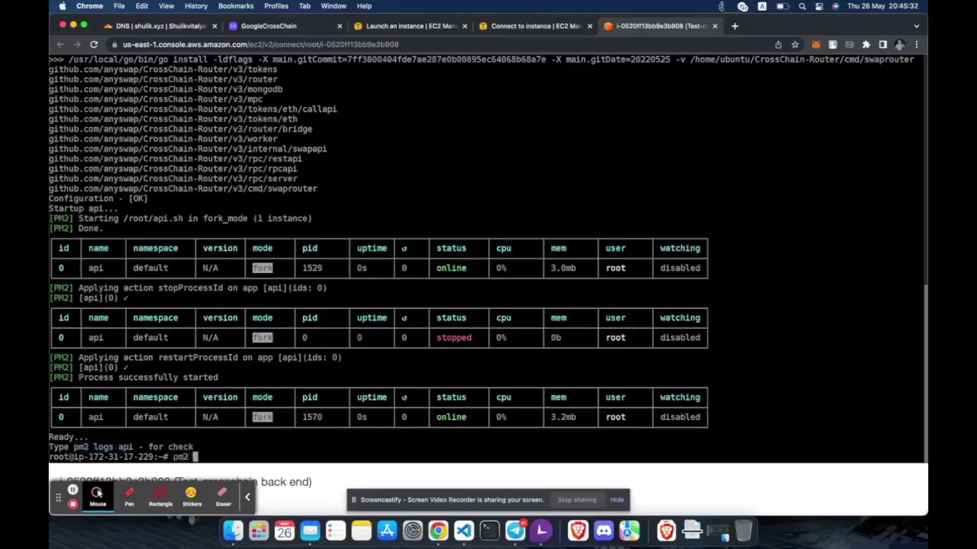